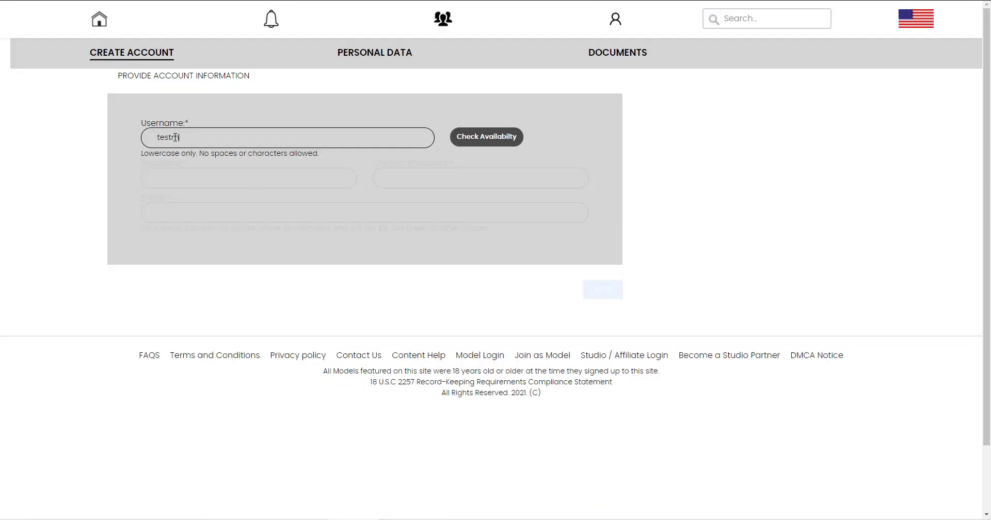
Finish the username and check that it is available.
type("odelnew")
key("ctrl+a")
key("ctrl+c")
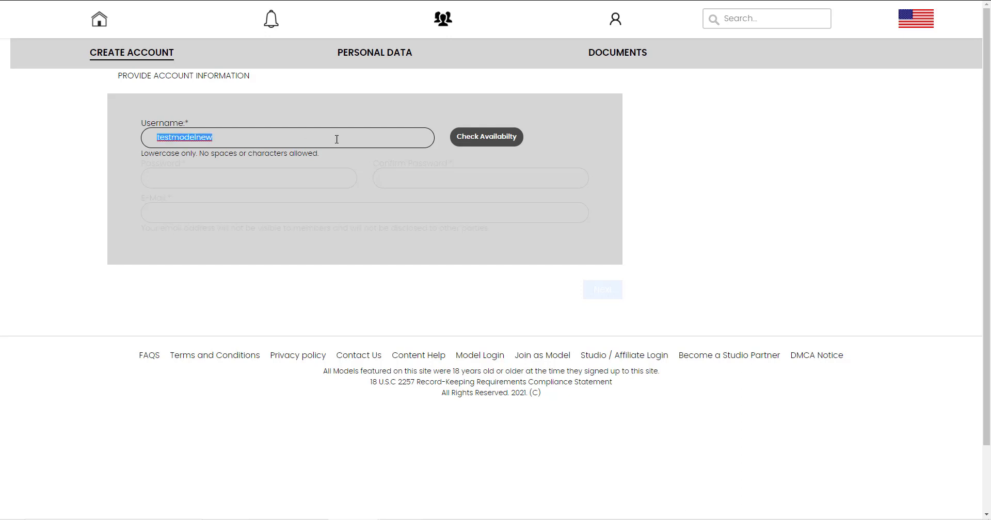
left_click(463, 141)
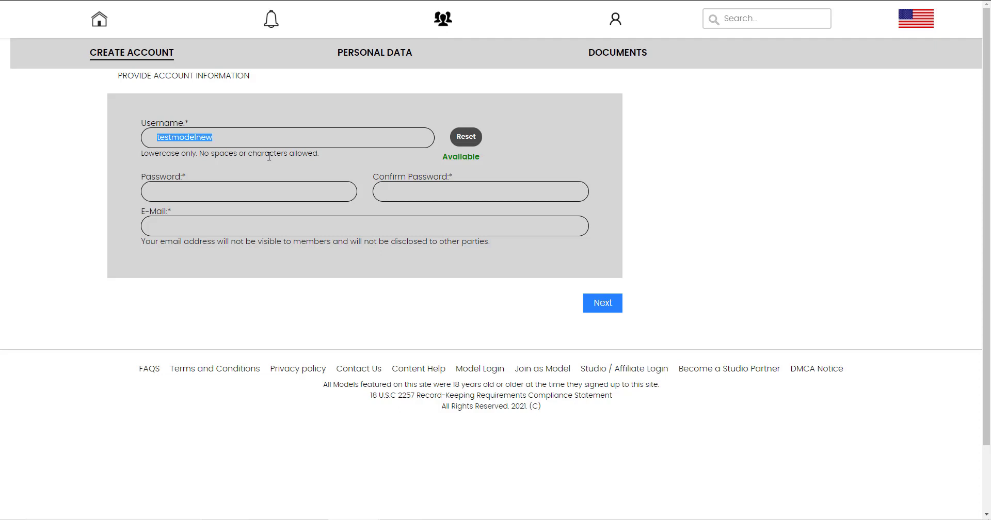
Paste the account password into both the password and confirm fields.
left_click(256, 192)
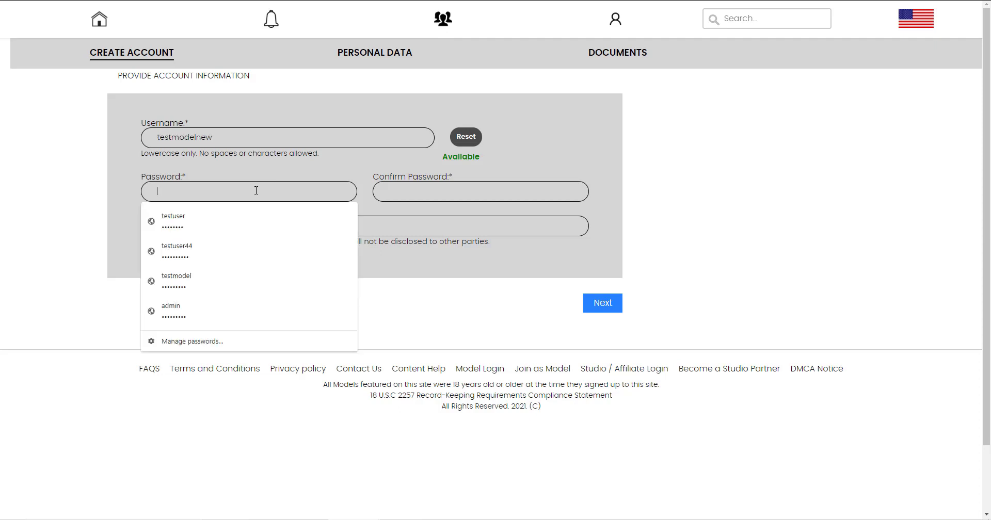
key("ctrl+v")
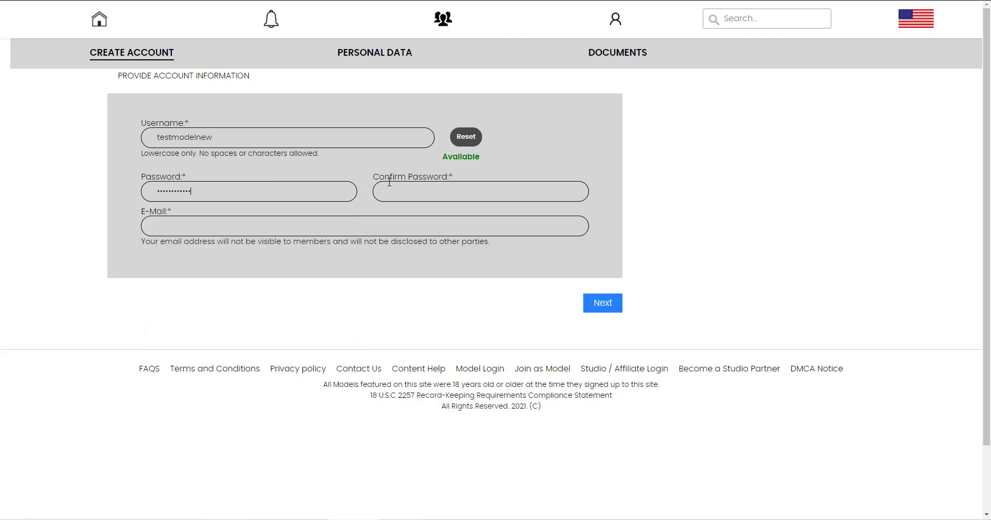
key("Tab")
key("ctrl+v")
Enter the account e-mail address and continue to Personal Data.
left_click(189, 228)
key("ctrl+v")
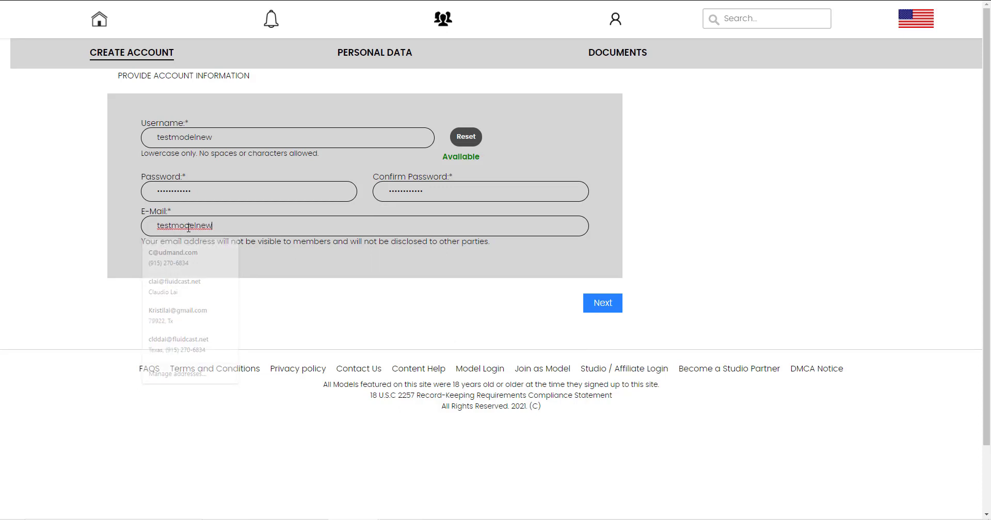
type("@")
key("ctrl+v")
type(".com")
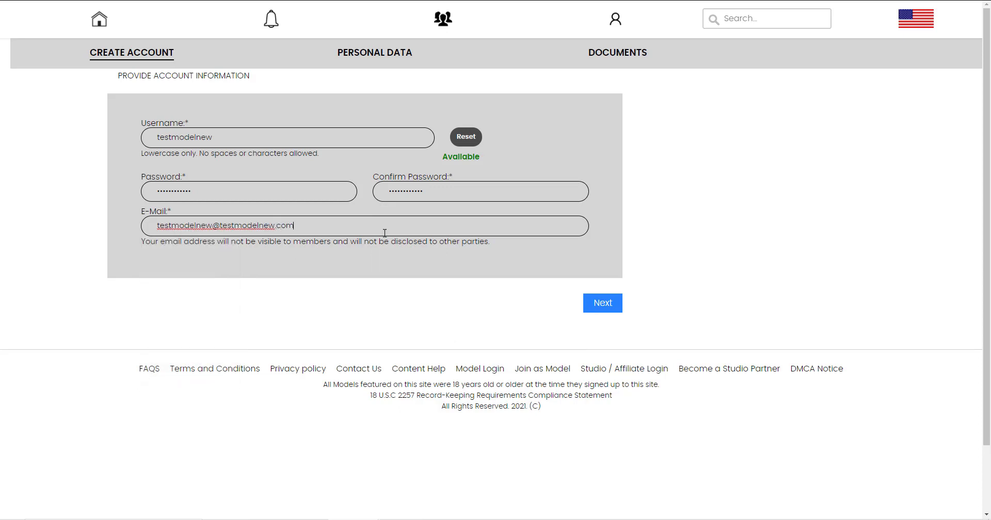
left_click(609, 303)
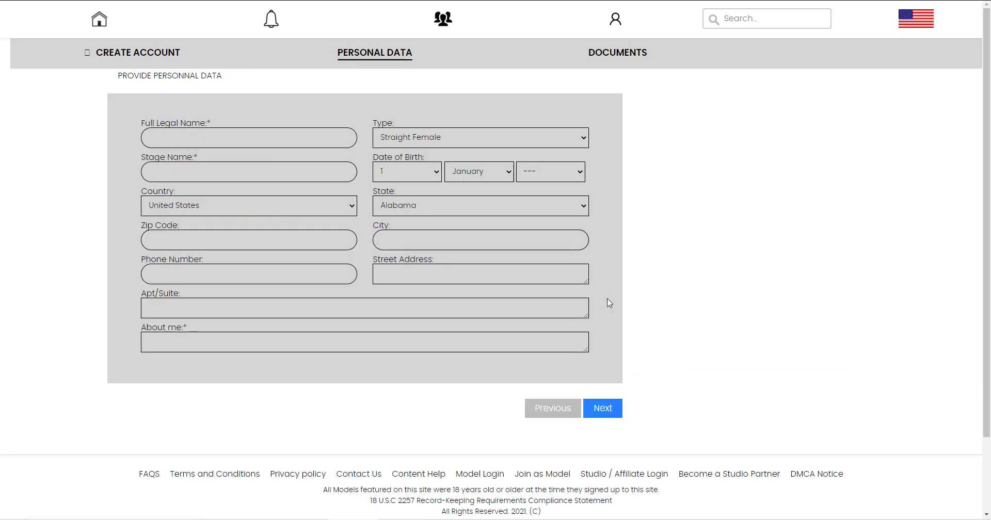
Enter the full legal name and stage name, keeping the profile type Straight Female.
left_click(197, 138)
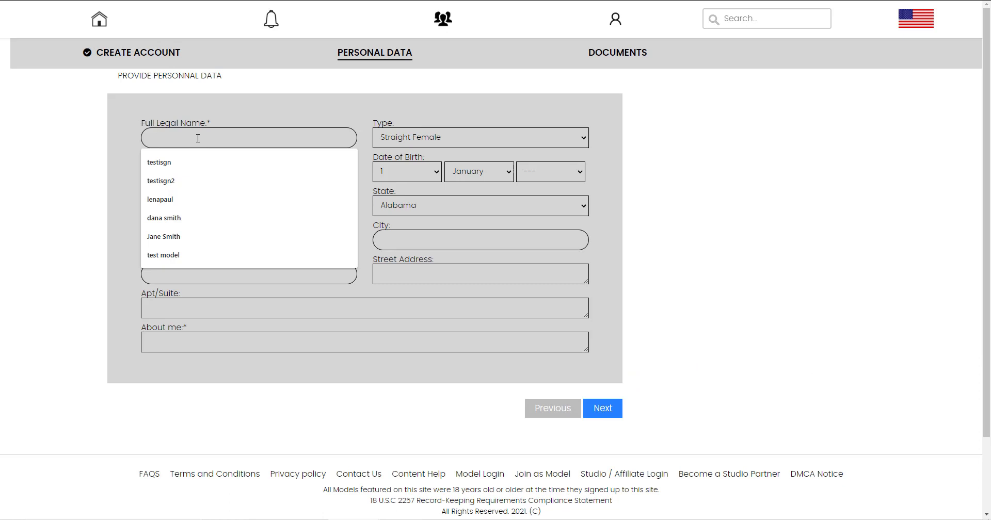
type("jane")
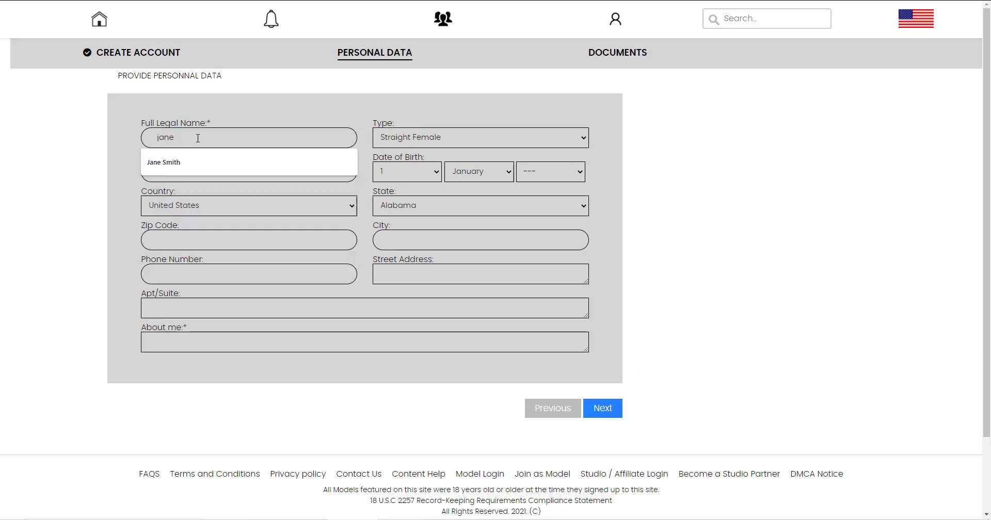
type(" smith")
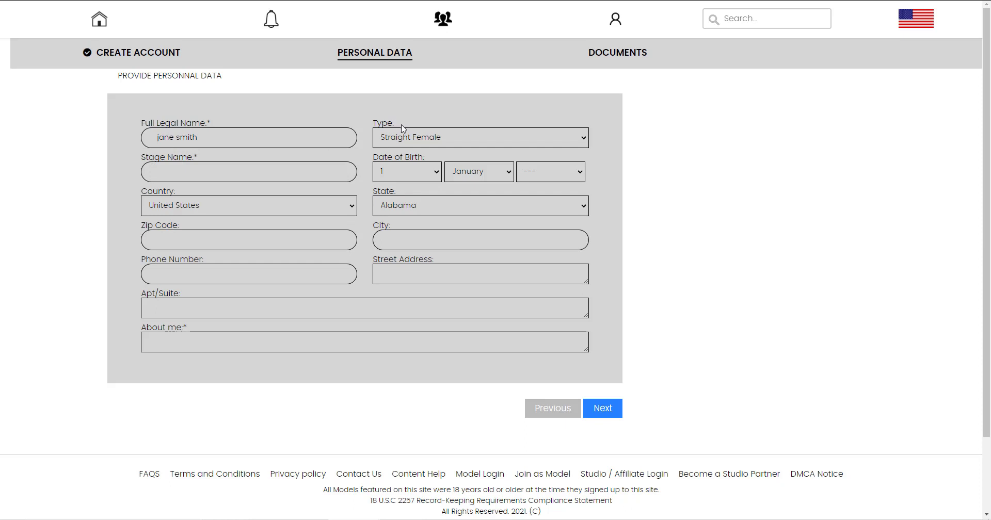
left_click(403, 135)
left_click(395, 139)
left_click(235, 174)
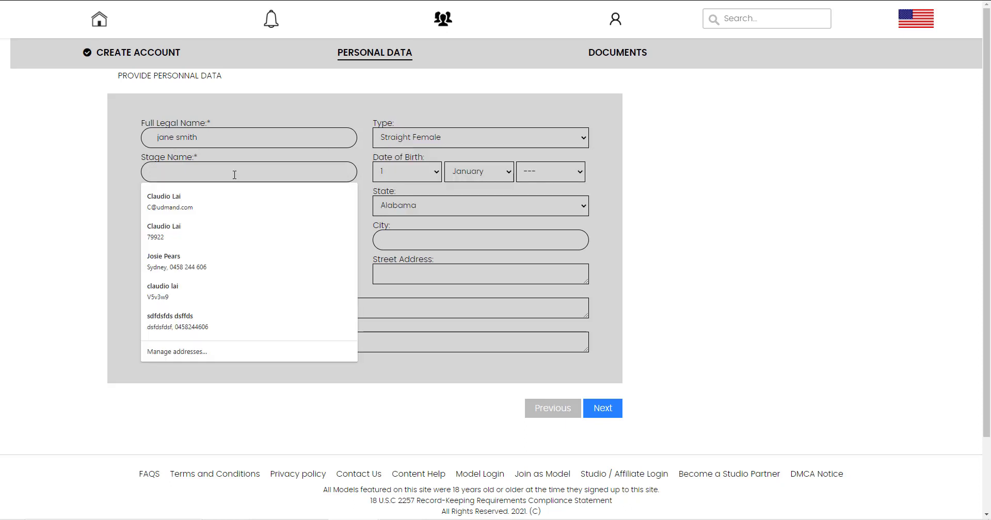
type("jenny")
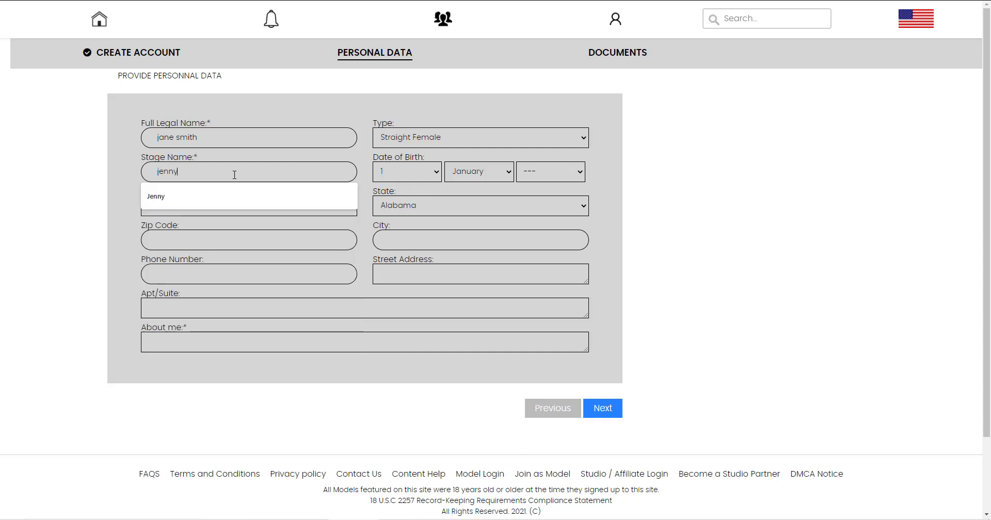
Set the date of birth to 3 April 1980.
left_click(524, 174)
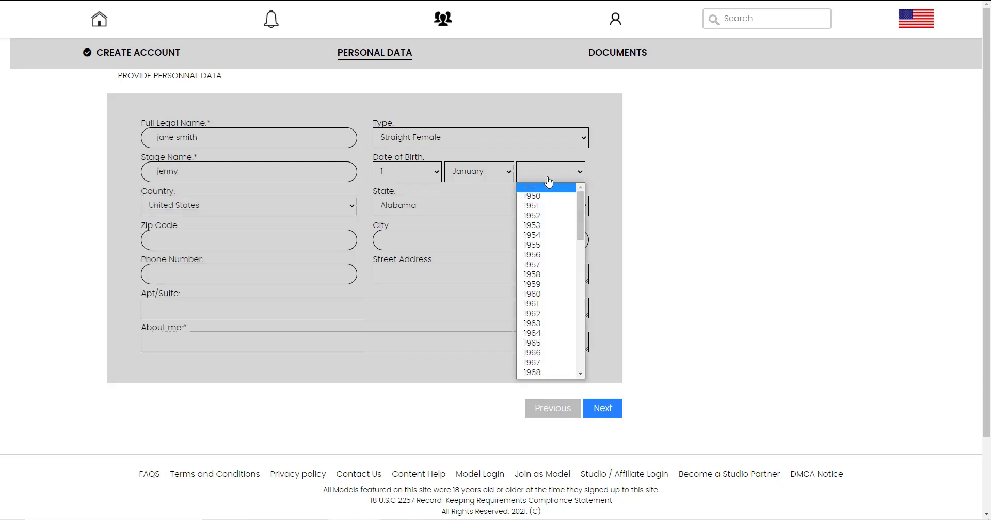
scroll(578, 253, "down", 2)
scroll(578, 253, "down", 8)
left_click(532, 232)
left_click(475, 173)
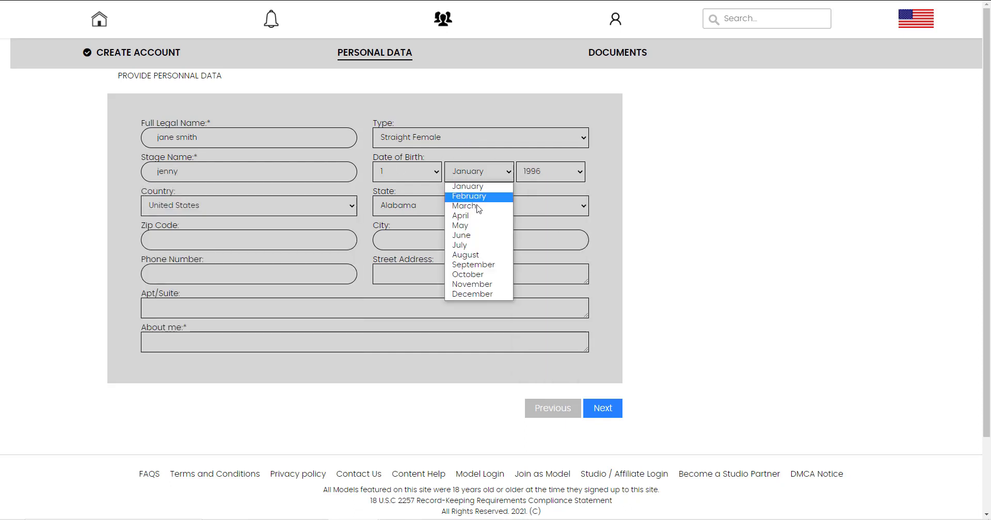
left_click(448, 211)
left_click(386, 175)
left_click(392, 206)
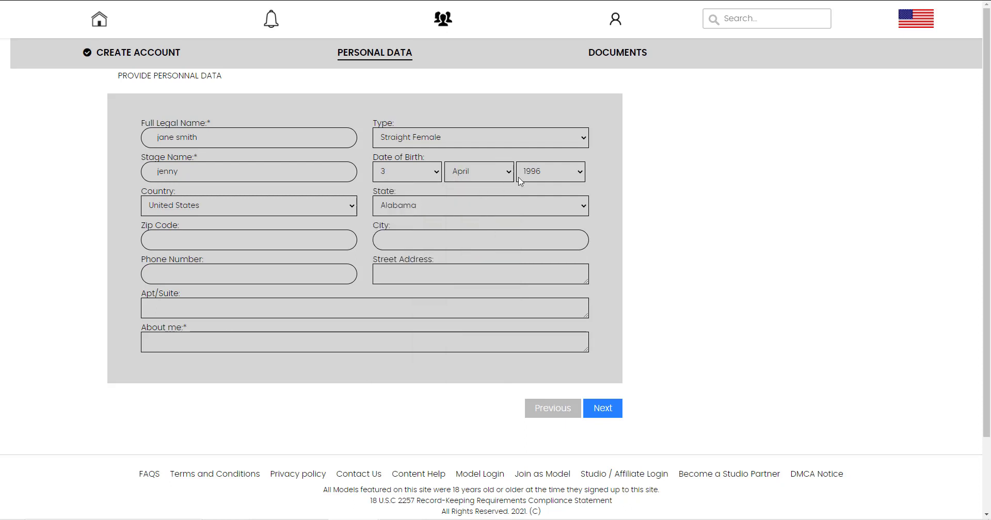
left_click(521, 178)
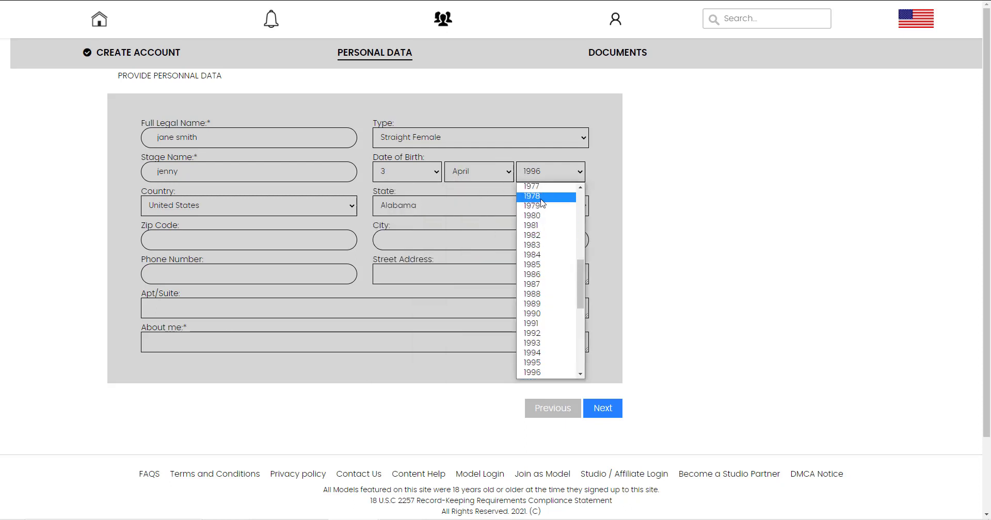
left_click(533, 216)
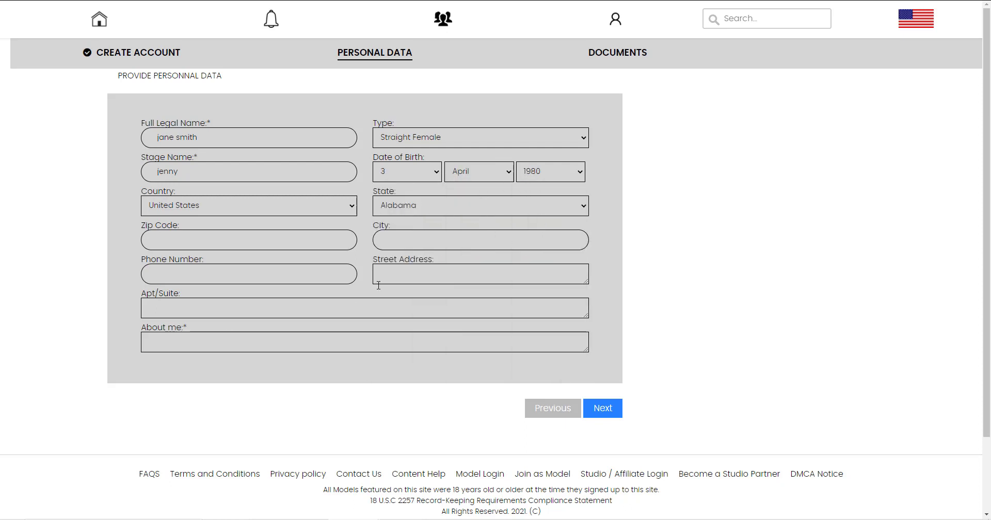
Set the state to California, enter the zip code, city and About me, then continue to Documents.
left_click(381, 211)
left_click(413, 259)
left_click(221, 244)
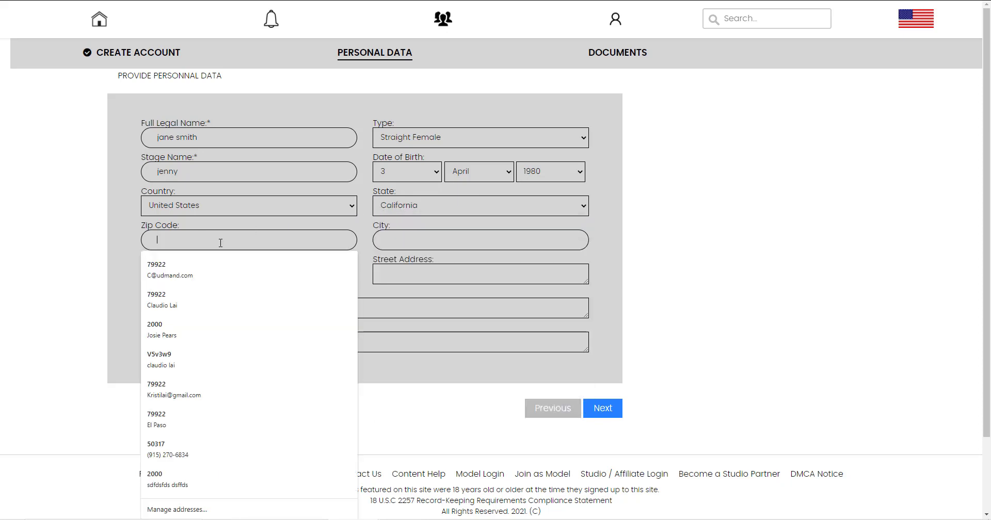
type("93065")
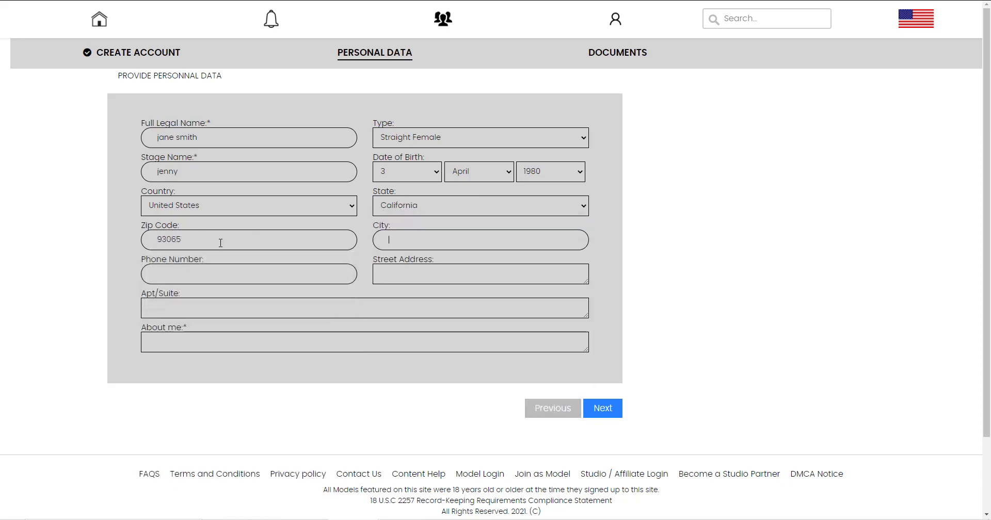
key("Tab")
type("Los Angeles")
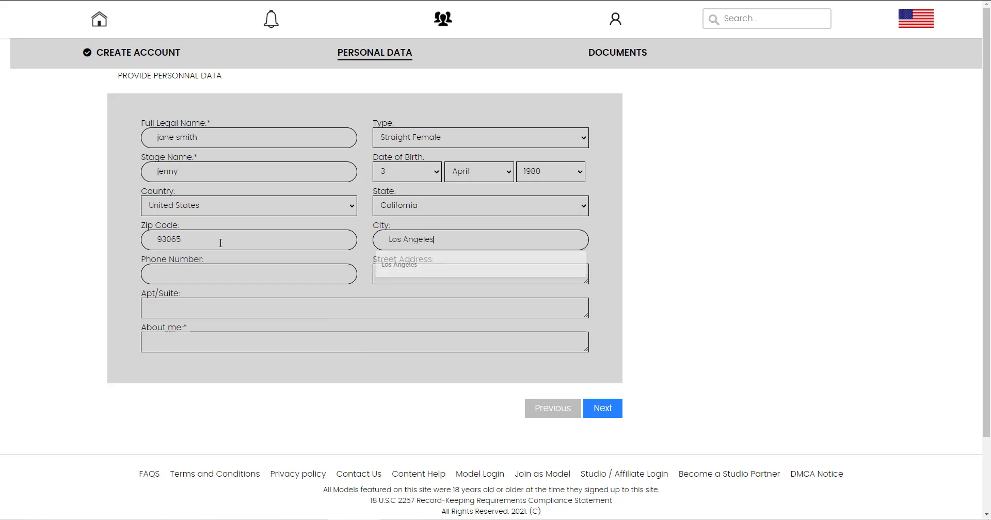
key("Tab")
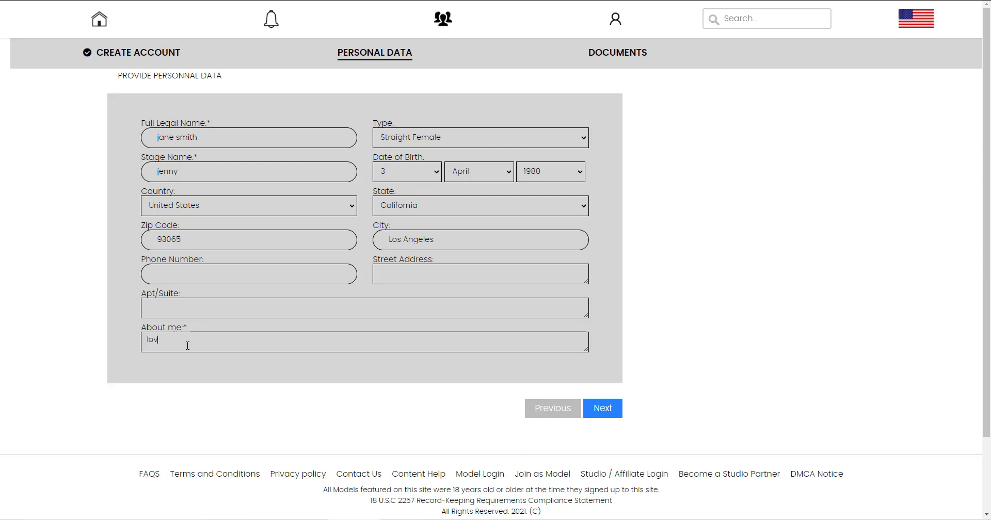
type("e free")
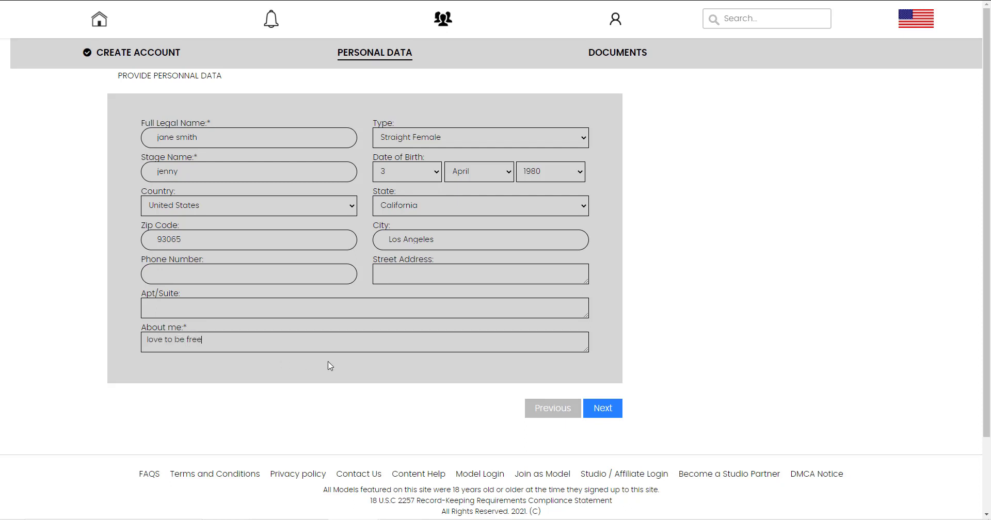
left_click(602, 405)
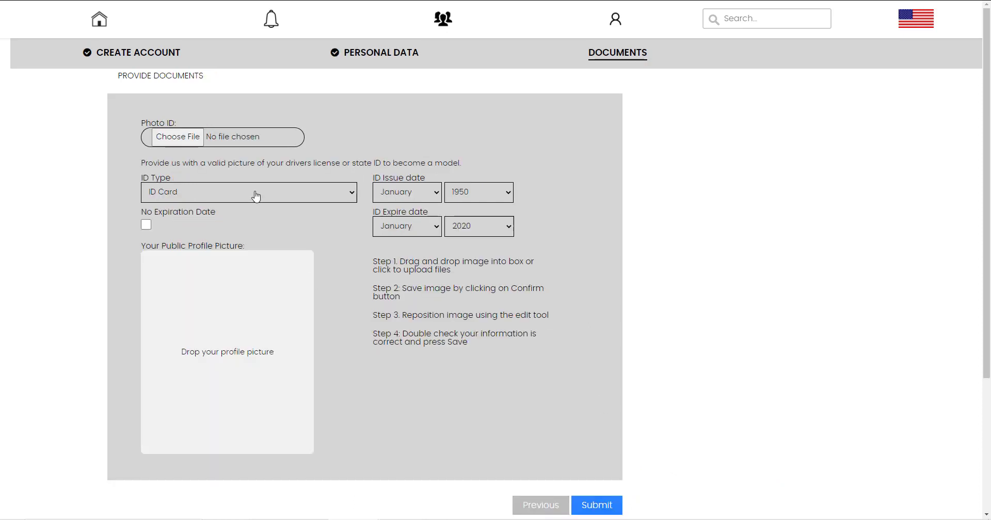
Attach images (1).jpg as the photo ID and upload the cropped profile picture.
left_click(177, 137)
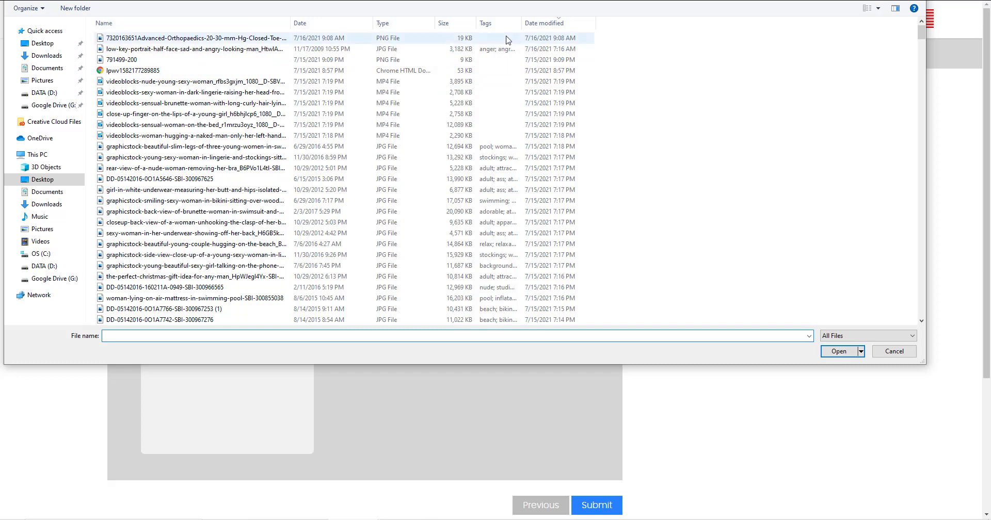
left_click(878, 8)
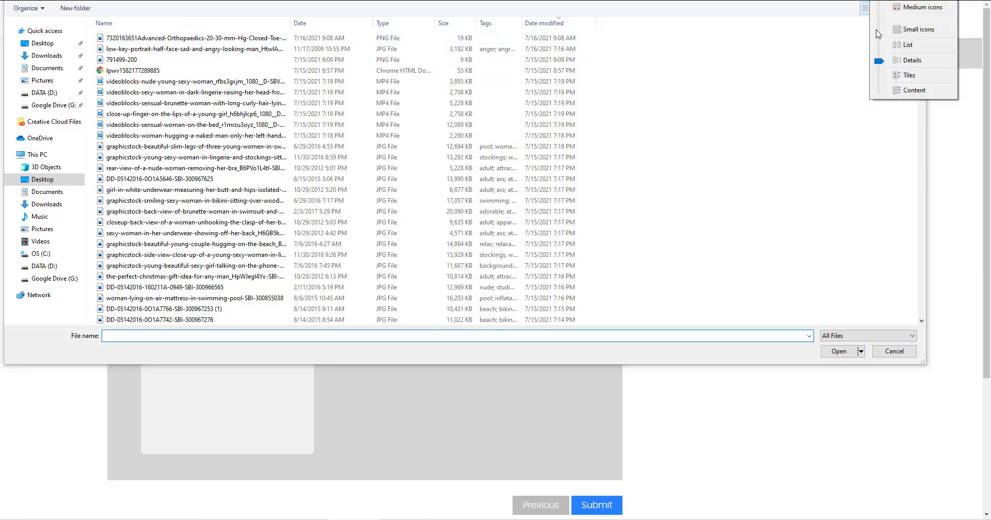
left_click(884, 2)
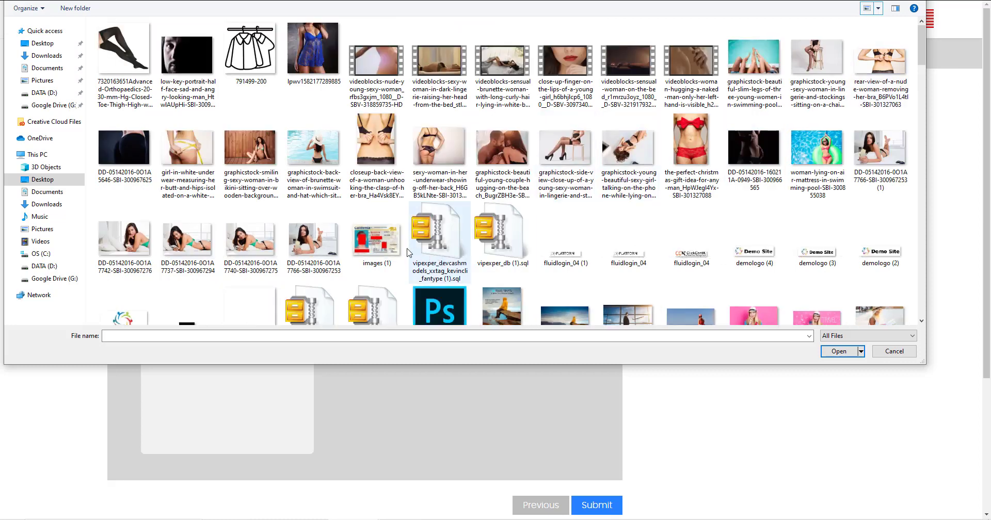
double_click(380, 248)
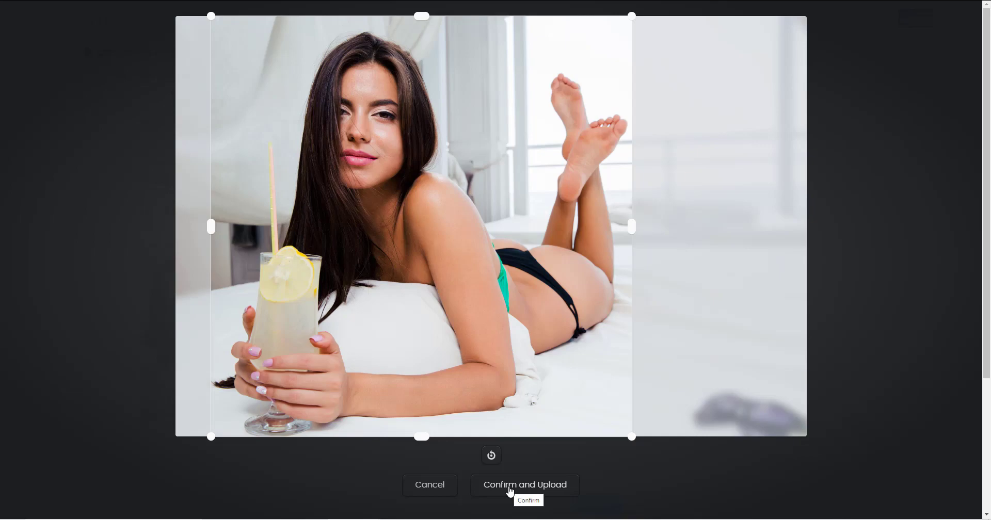
left_click(510, 489)
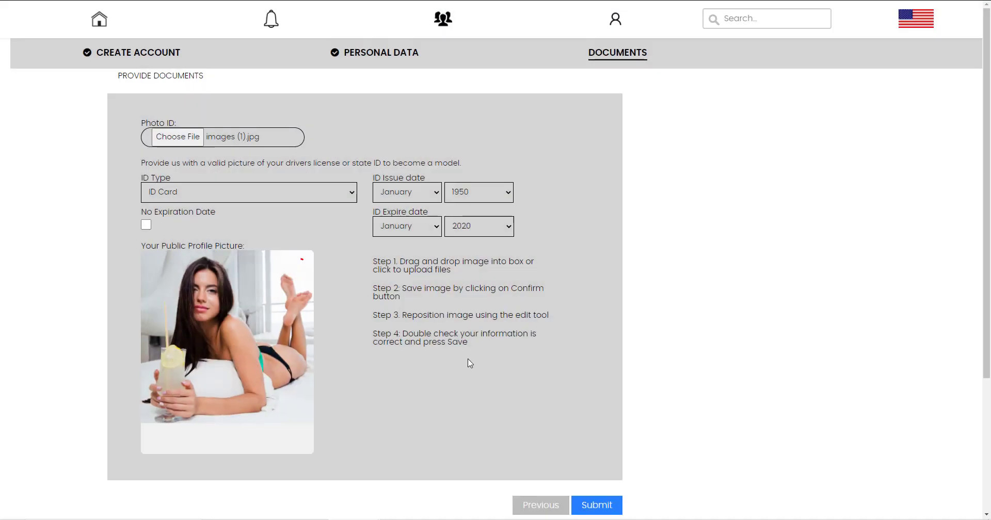
Set the ID type to Drivers License.
left_click(266, 204)
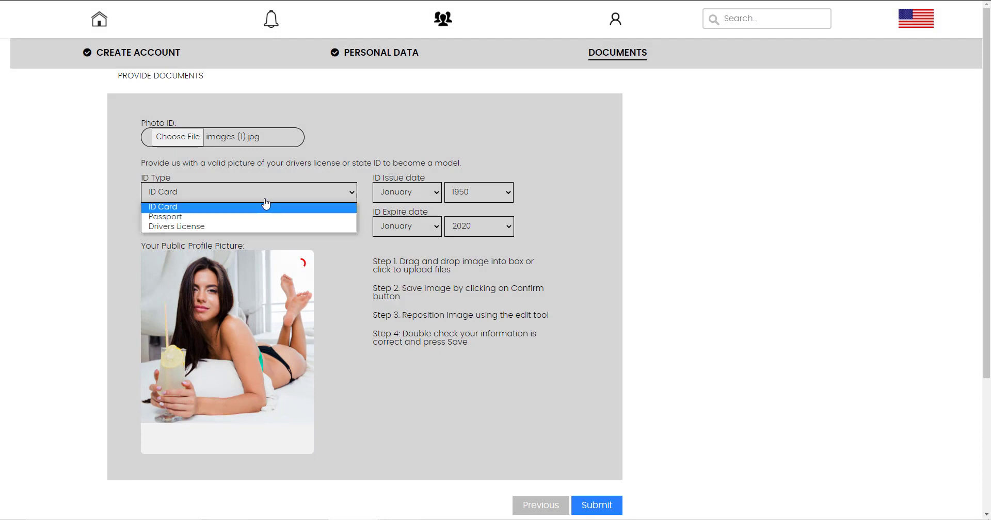
left_click(247, 227)
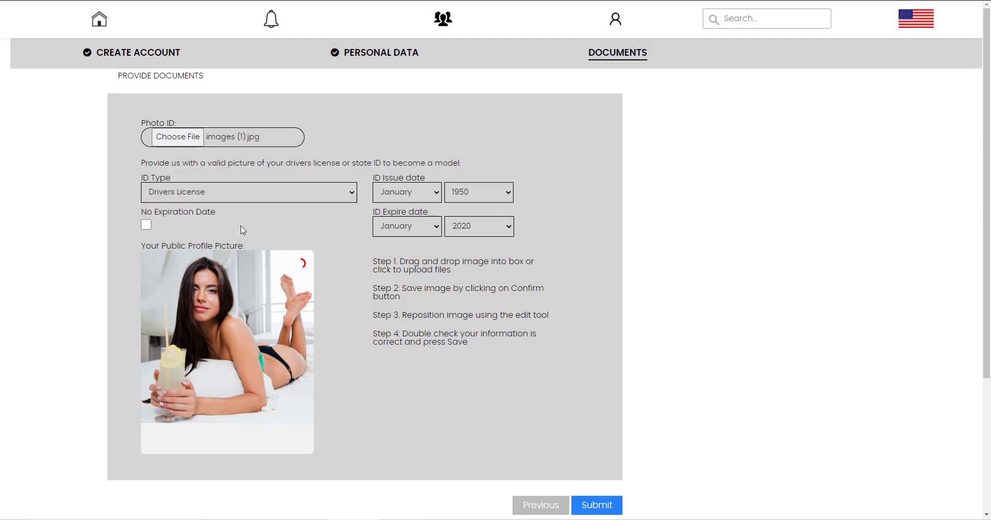
left_click(200, 198)
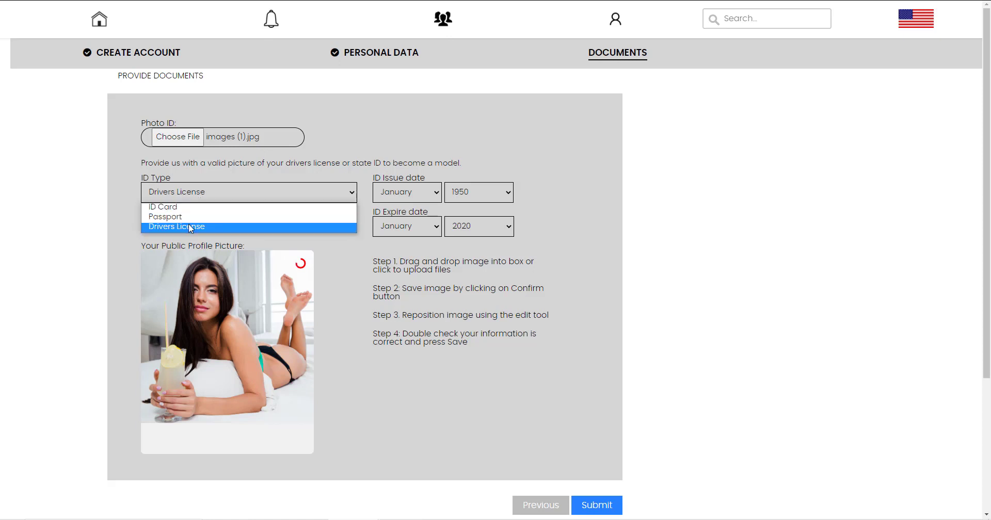
left_click(193, 228)
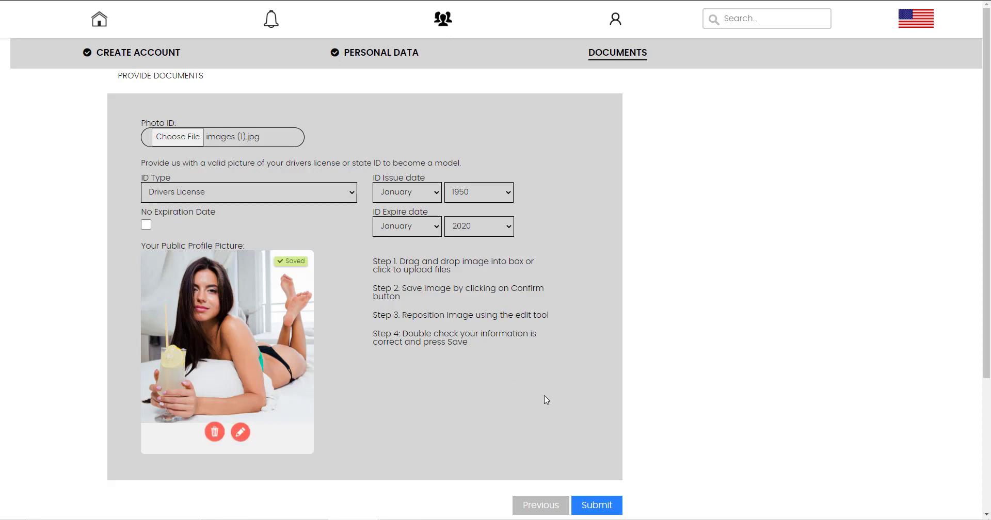
Submit the sign-up documents and dismiss the browser's save-password prompt.
scroll(519, 354, "down", 1)
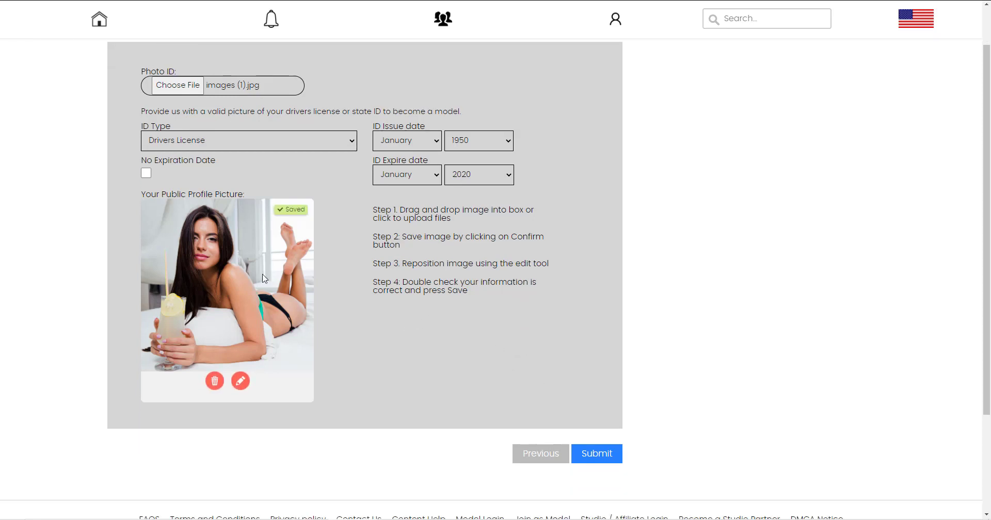
left_click(594, 458)
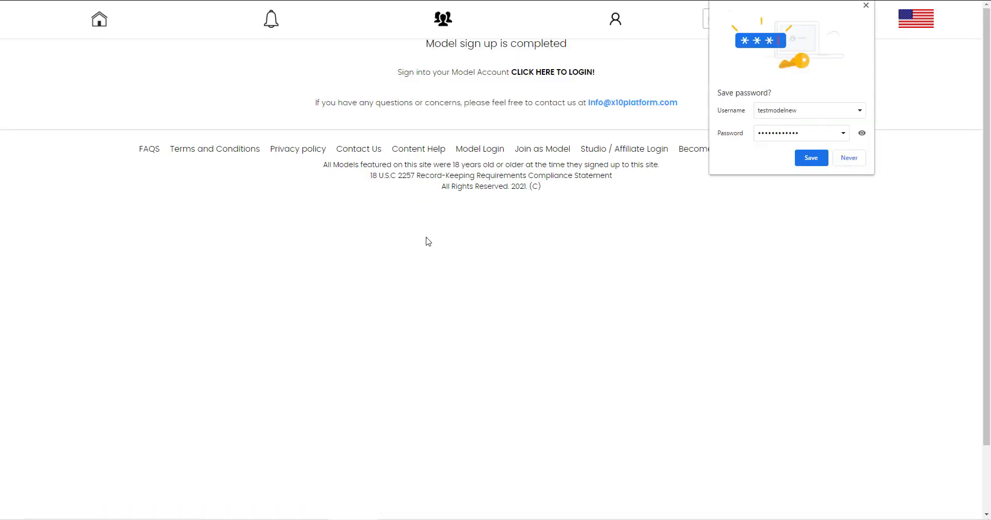
left_click(811, 158)
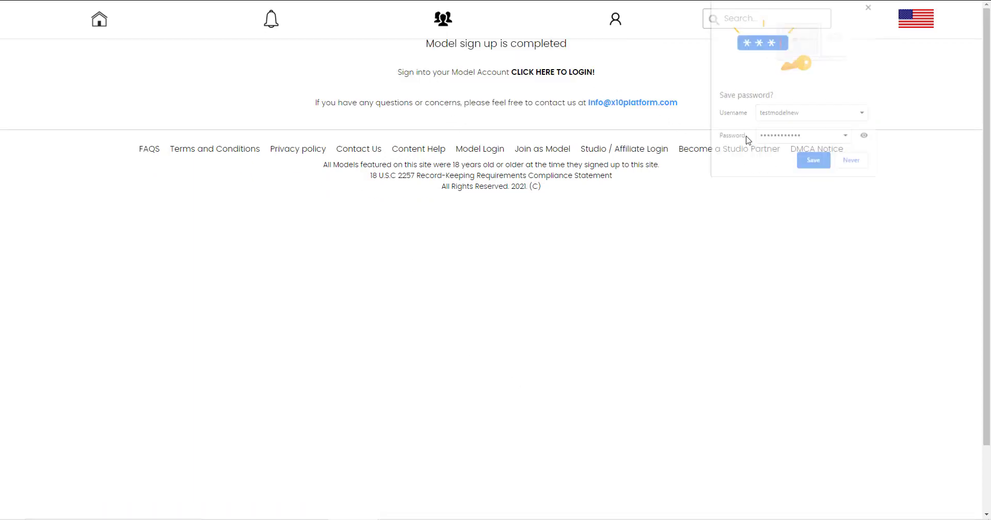
Log in on the model login page with the new model's saved credentials.
left_click(542, 75)
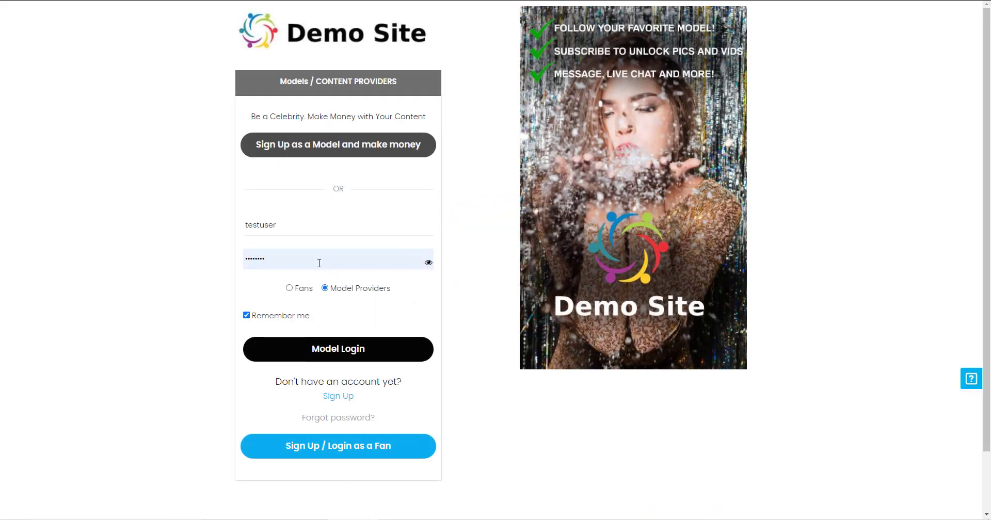
double_click(286, 225)
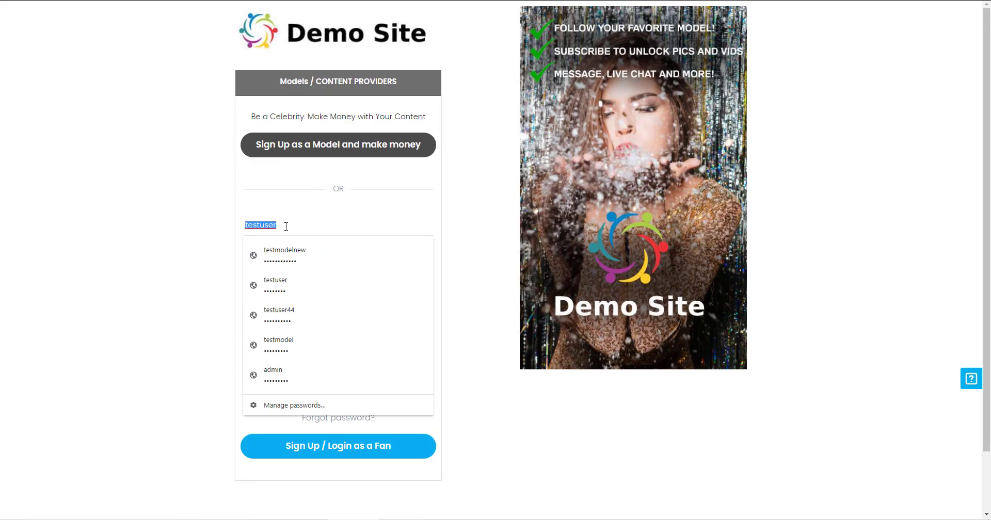
left_click(312, 256)
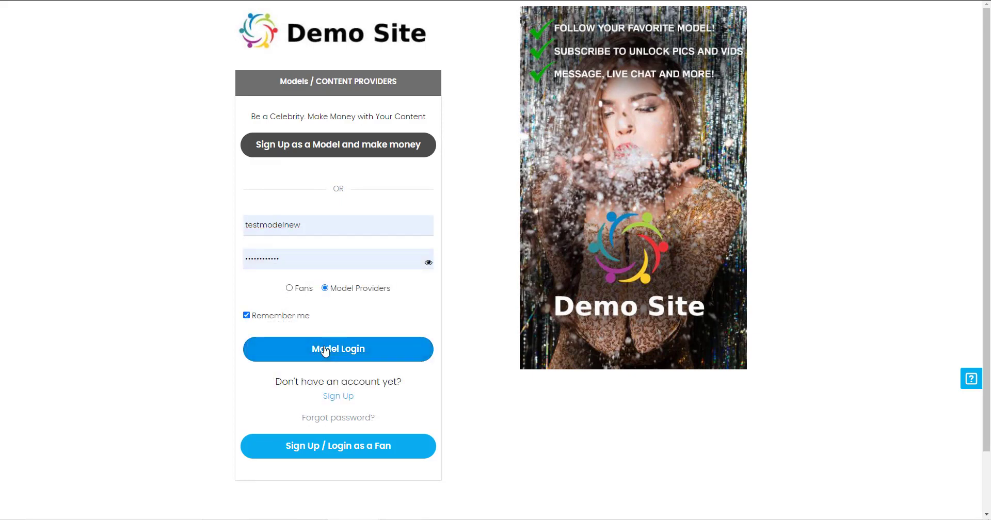
left_click(325, 351)
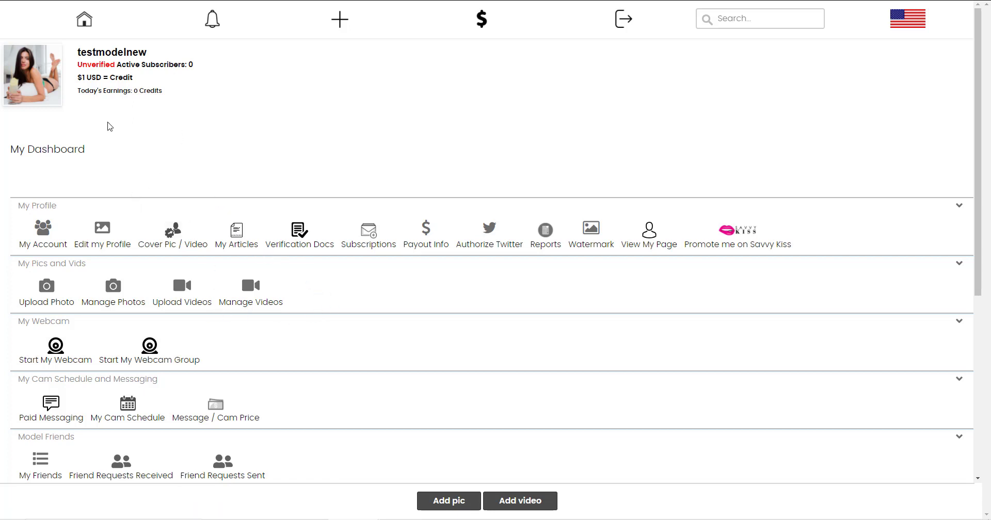
From Verification Docs, draw a signature on the model release agreement, submit it and close it.
scroll(151, 202, "down", 2)
left_click(47, 191)
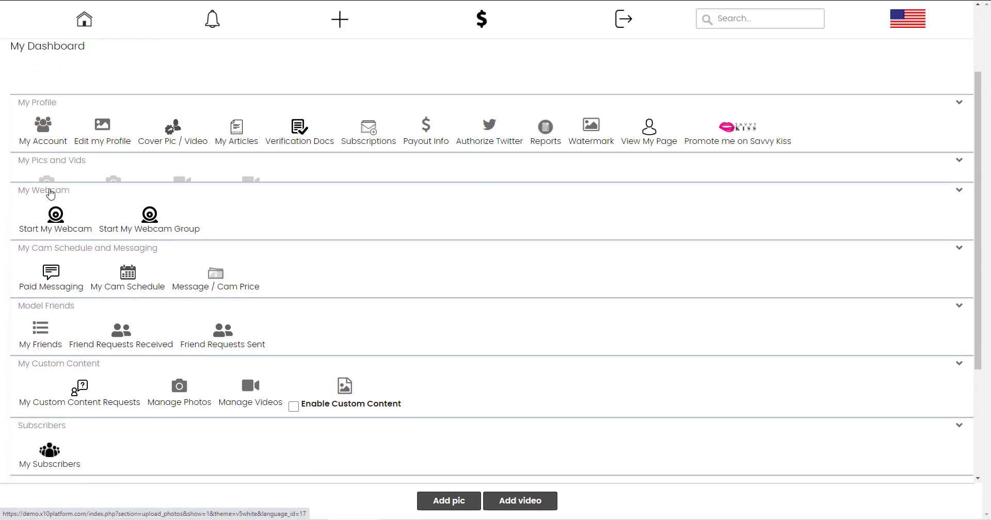
left_click(54, 192)
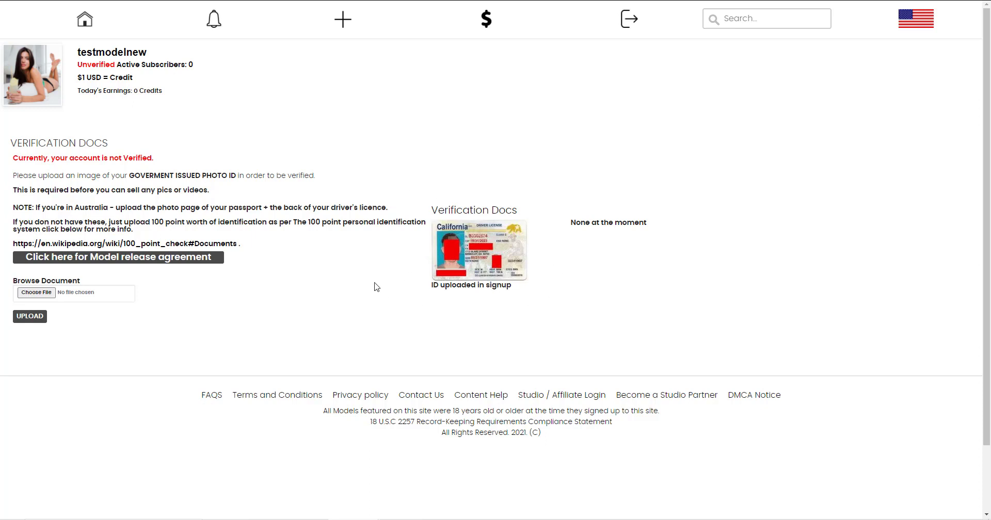
left_click(104, 262)
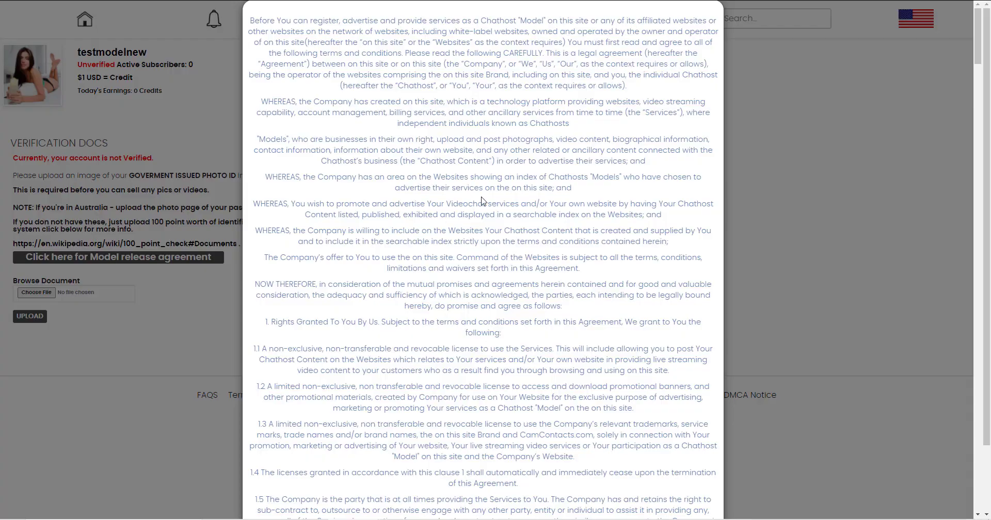
scroll(481, 202, "down", 20)
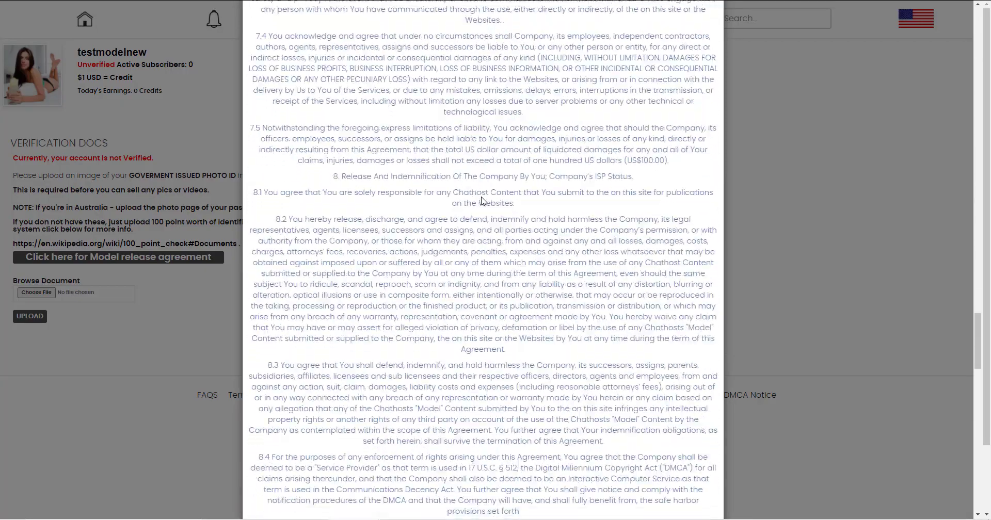
scroll(481, 201, "down", 20)
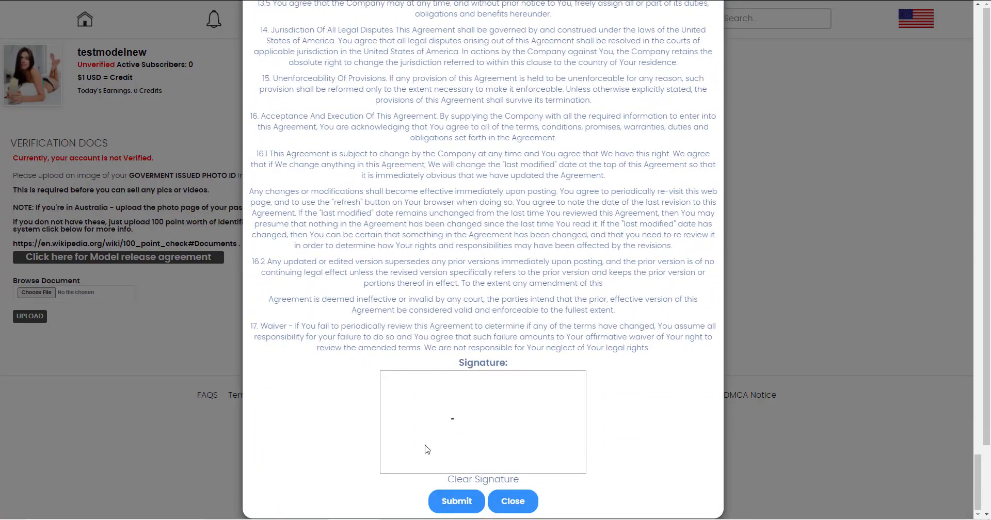
mouse_move(427, 445)
left_mouse_down()
mouse_move(495, 434)
mouse_move(500, 419)
mouse_move(509, 432)
left_mouse_up()
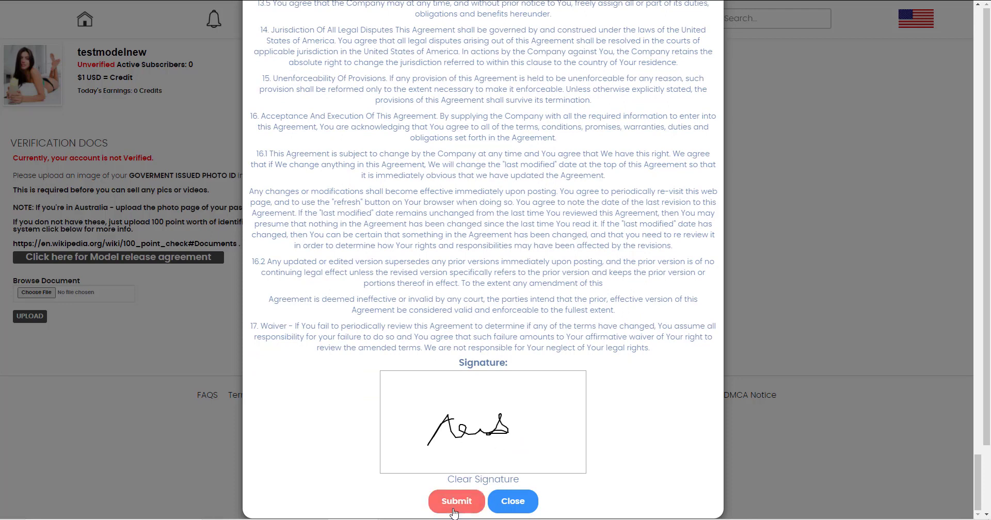
left_click(454, 511)
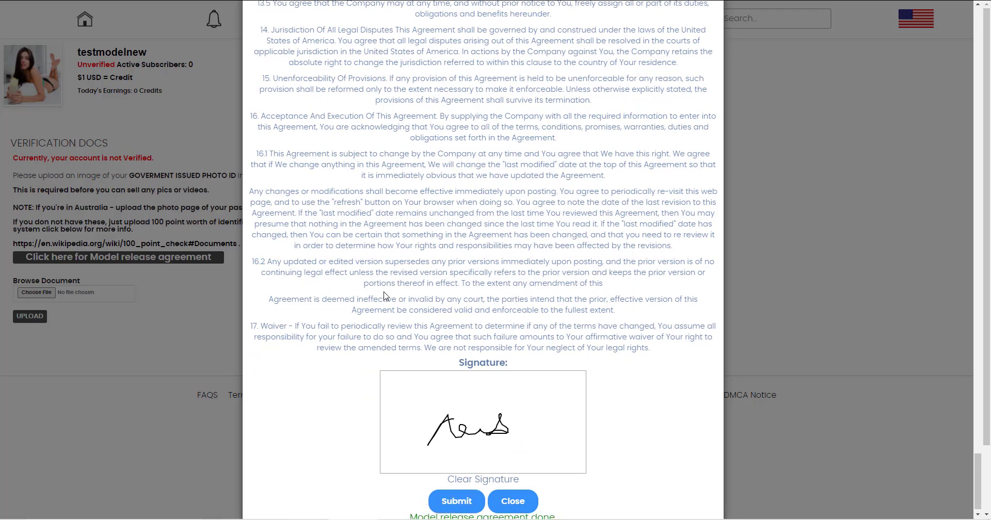
left_click(503, 502)
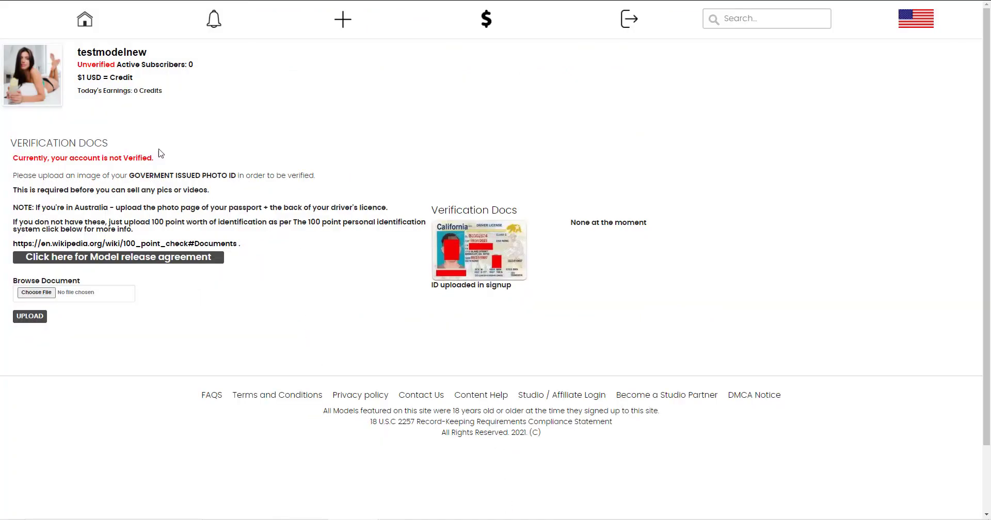
Go back to the dashboard and open the new unverified model's record for editing.
left_click(90, 26)
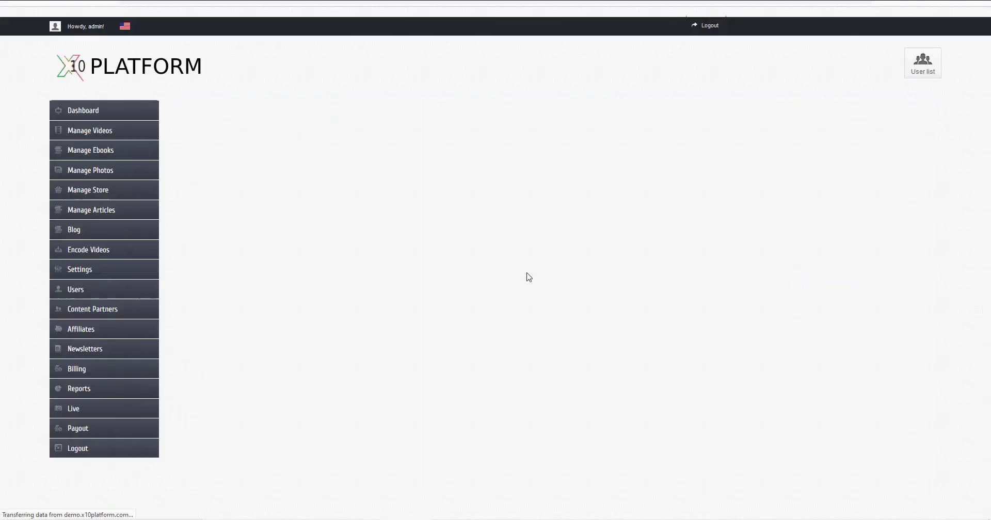
scroll(476, 230, "down", 3)
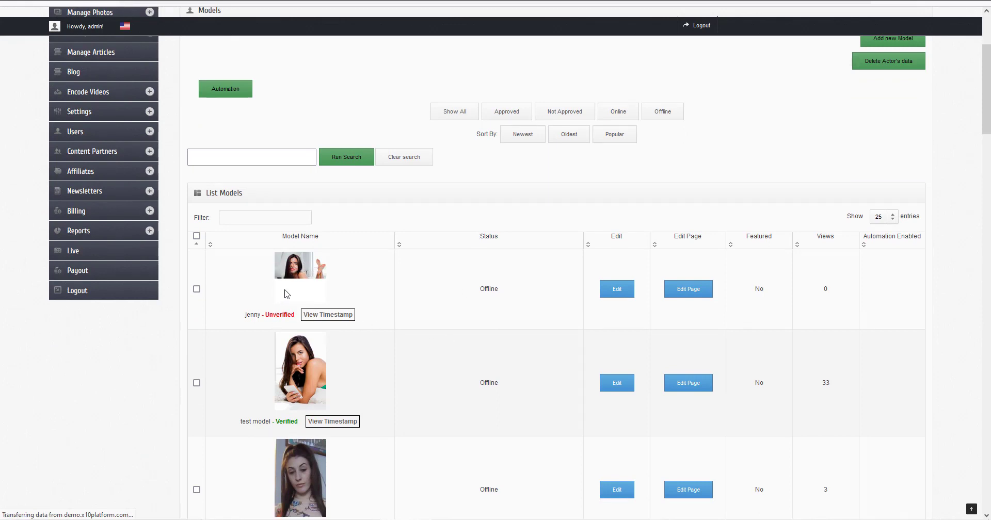
left_click(618, 293)
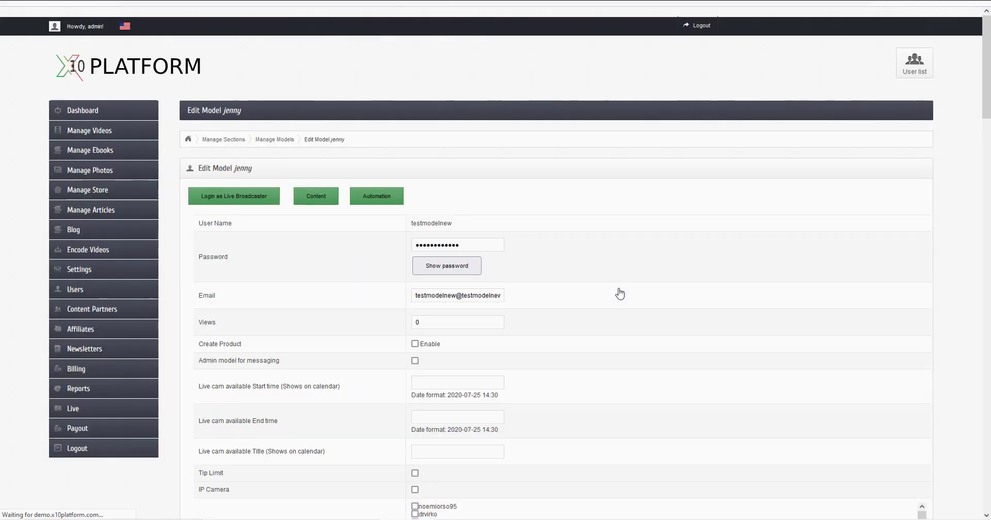
Tick Legal Document Approved on the model record and save it.
scroll(514, 207, "down", 2)
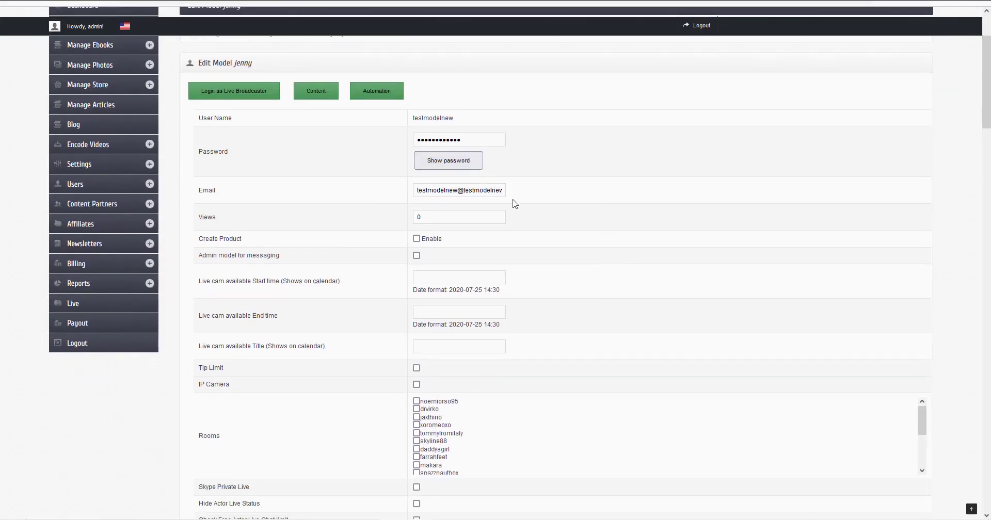
scroll(562, 231, "down", 1)
scroll(562, 231, "down", 13)
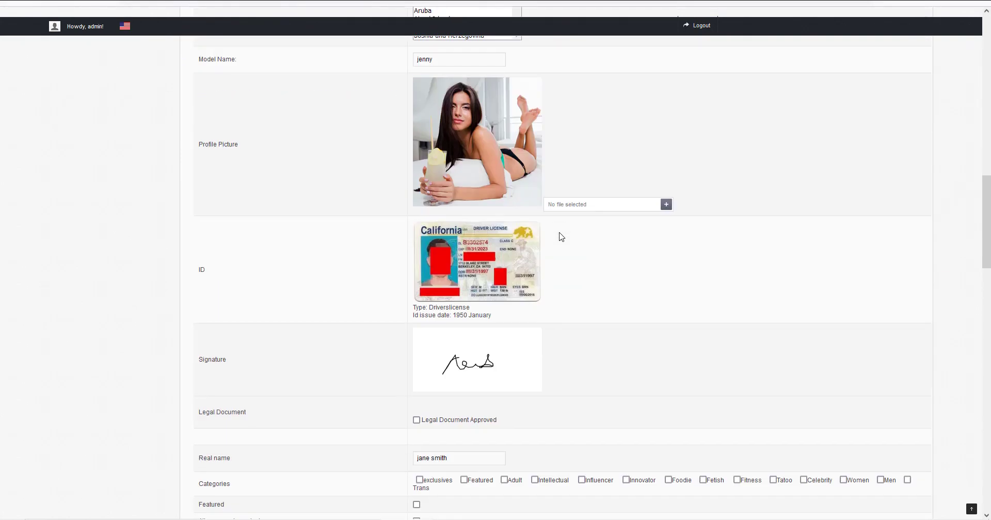
left_click(417, 420)
scroll(588, 374, "down", 3)
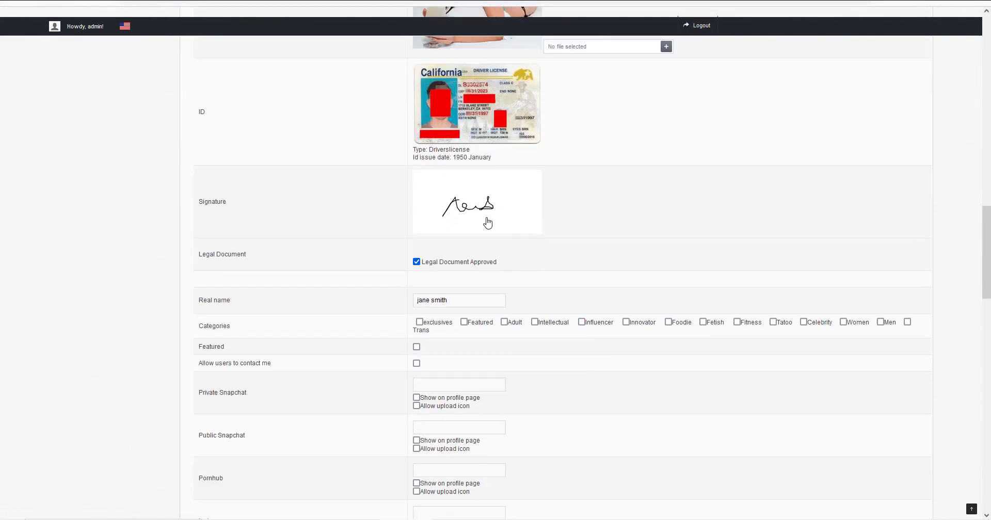
scroll(485, 155, "up", 2)
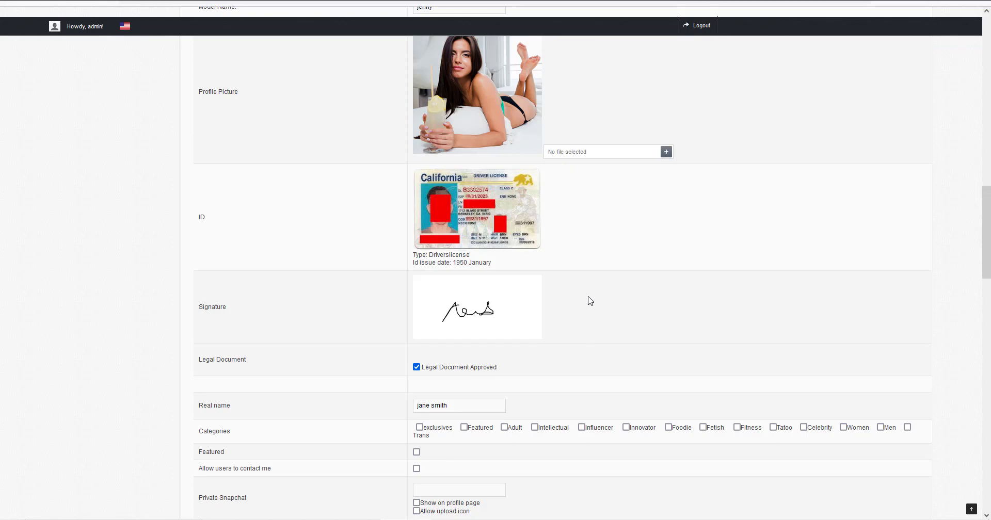
scroll(590, 300, "down", 20)
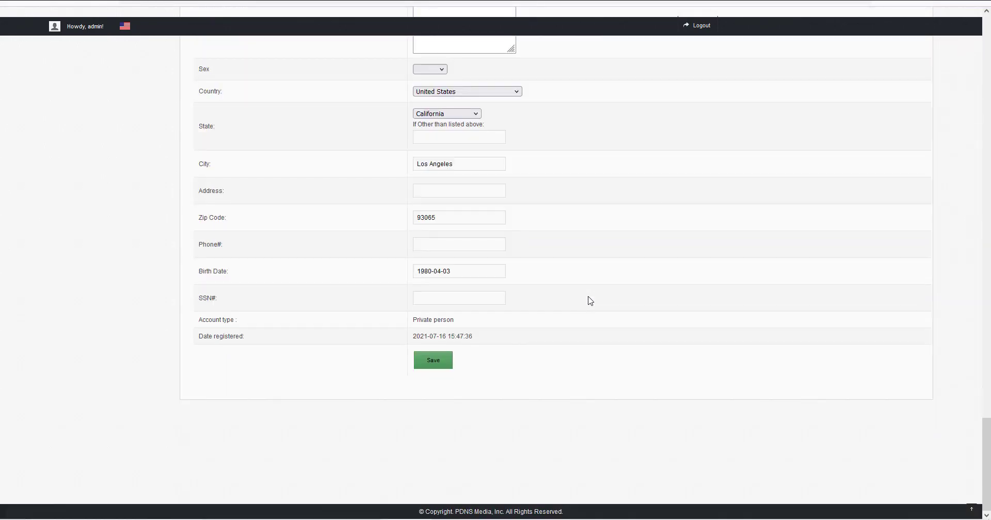
left_click(431, 363)
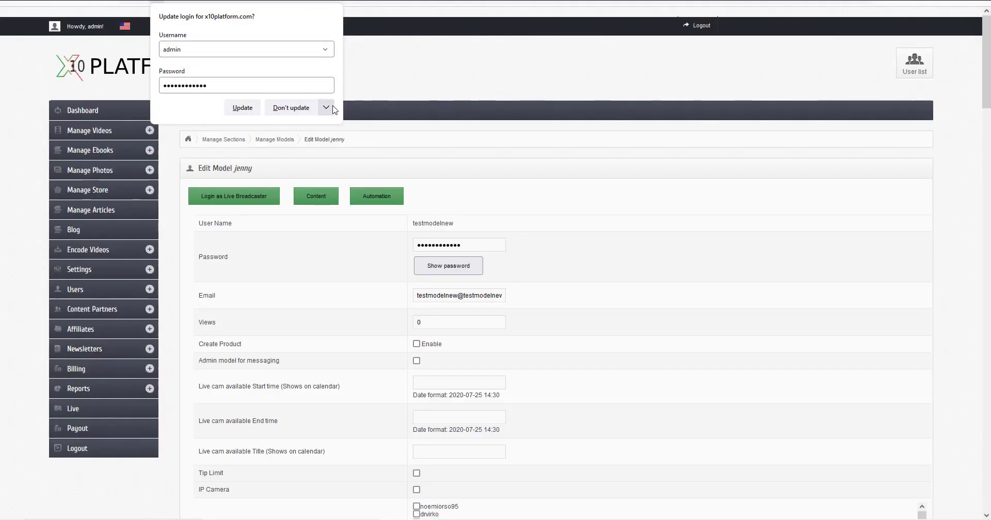
Dismiss the browser's login update prompt and reload the model site.
left_click(327, 107)
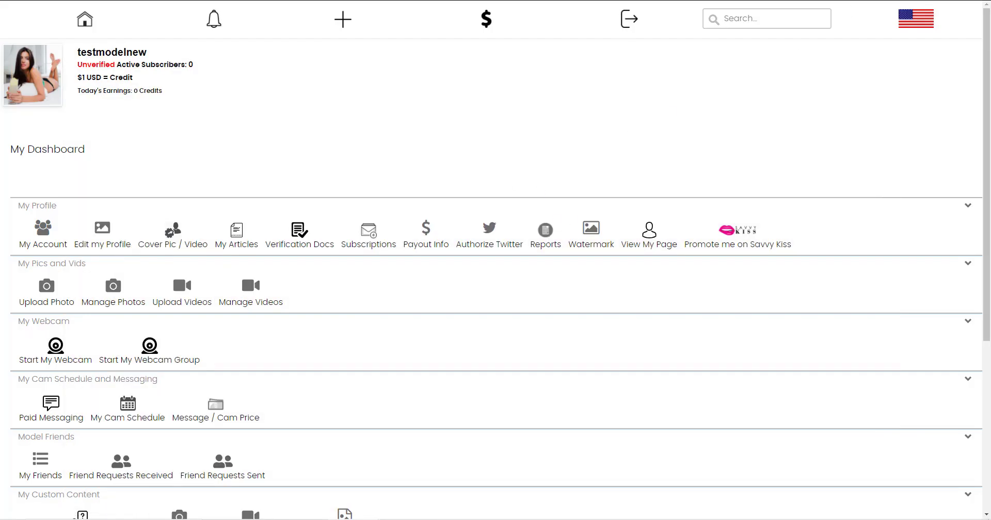
key("F5")
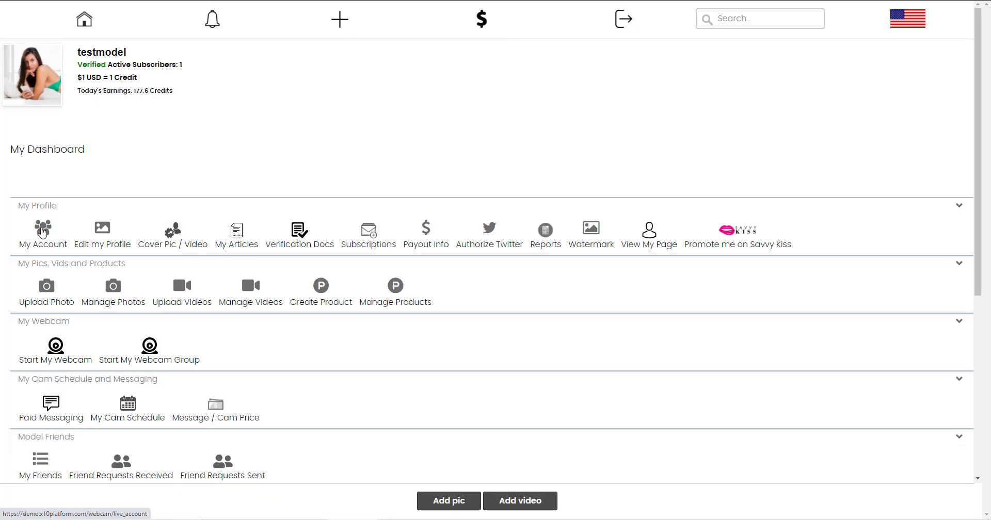
Look through the My Account details, then return to the model dashboard.
left_click(43, 231)
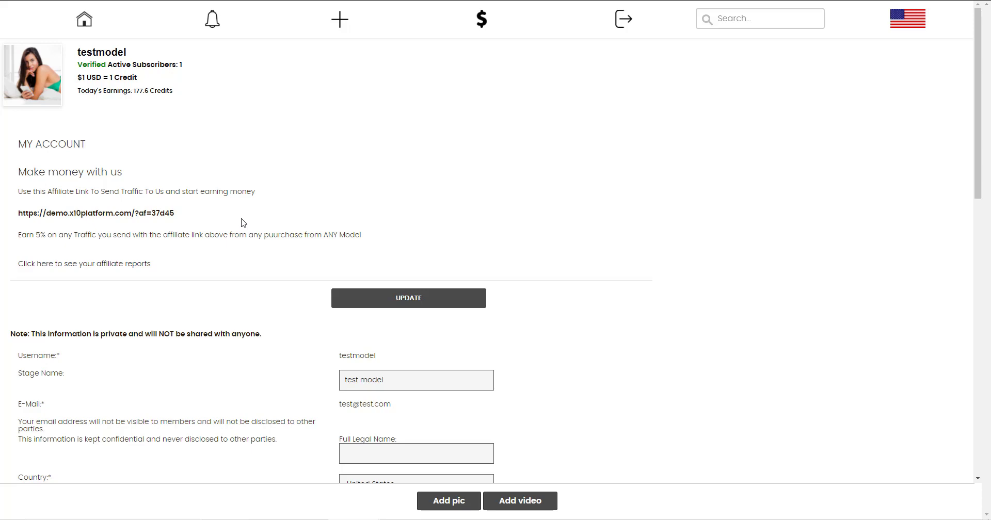
scroll(244, 223, "down", 3)
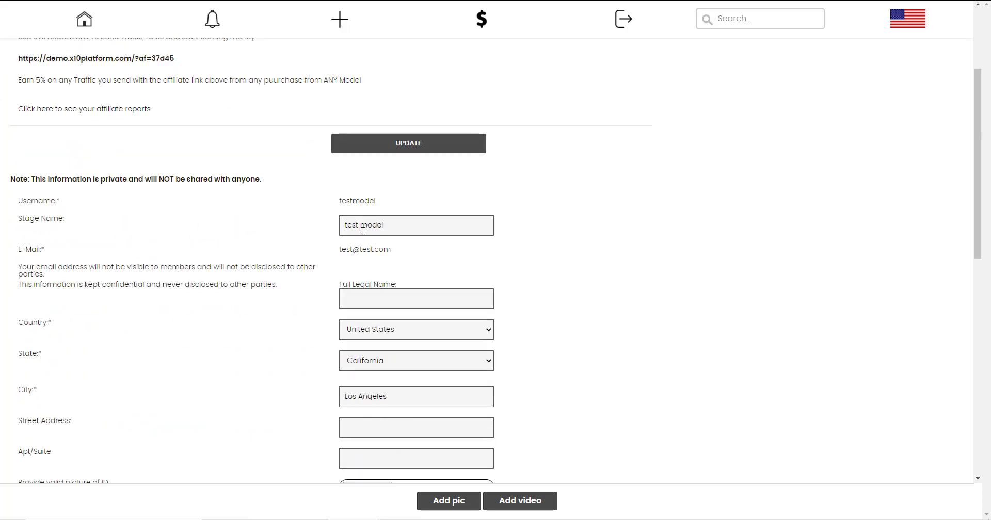
scroll(230, 245, "down", 2)
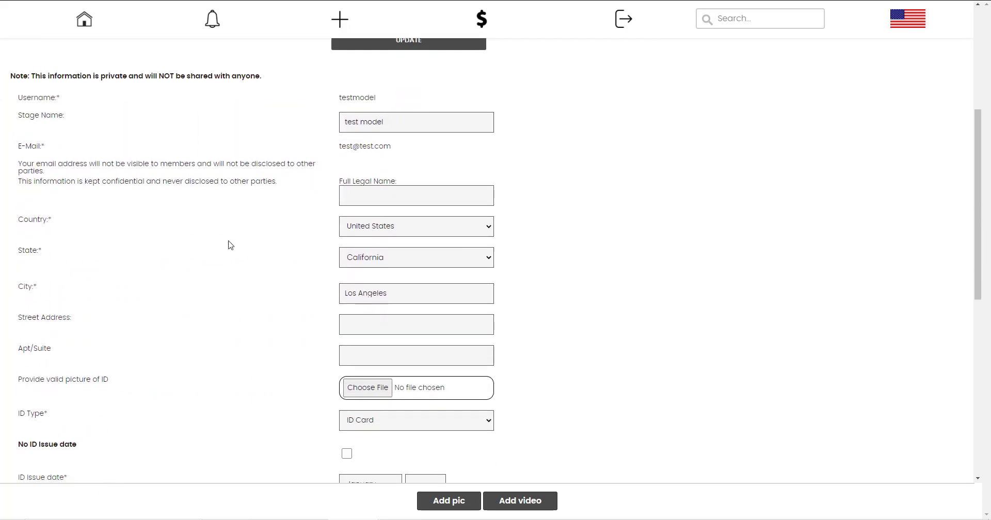
scroll(229, 261, "down", 3)
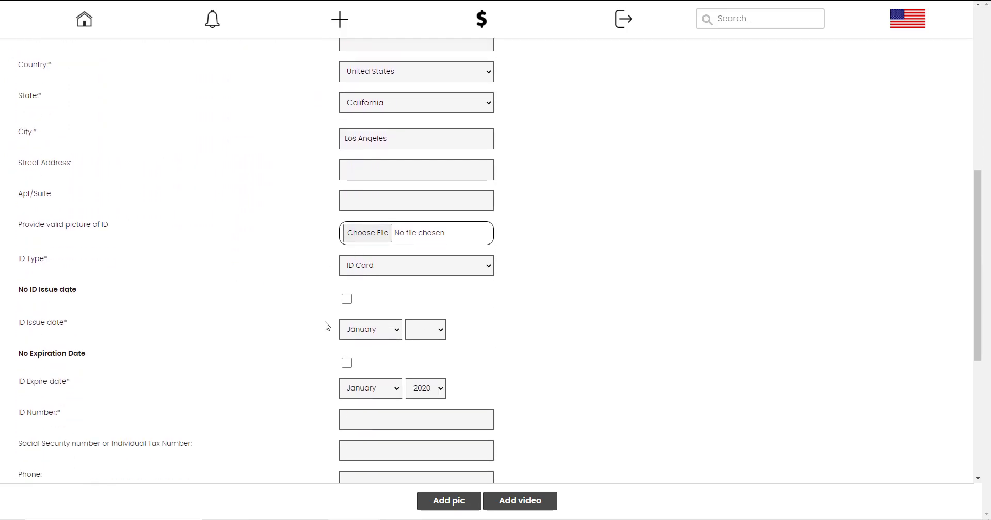
scroll(326, 327, "down", 3)
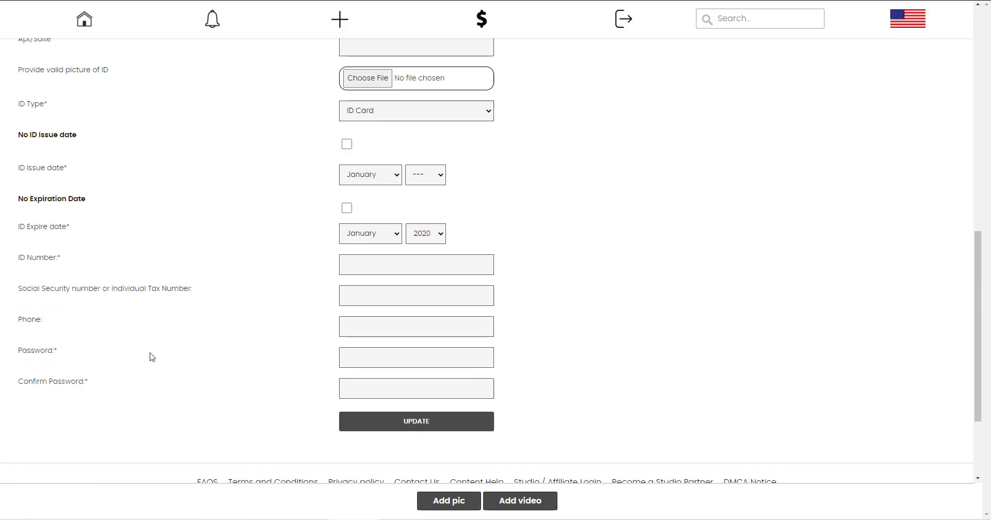
left_click_drag(47, 293, 111, 284)
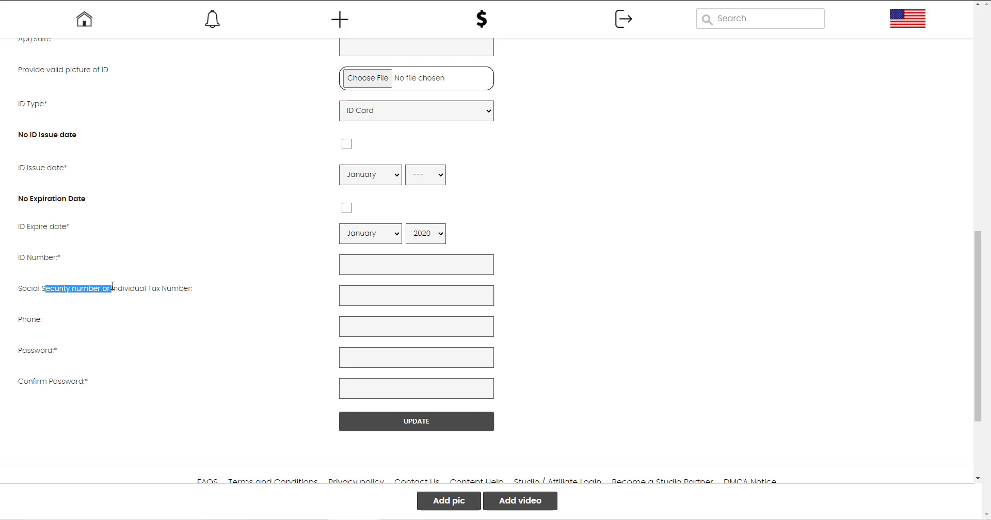
left_click(181, 339)
scroll(193, 350, "up", 10)
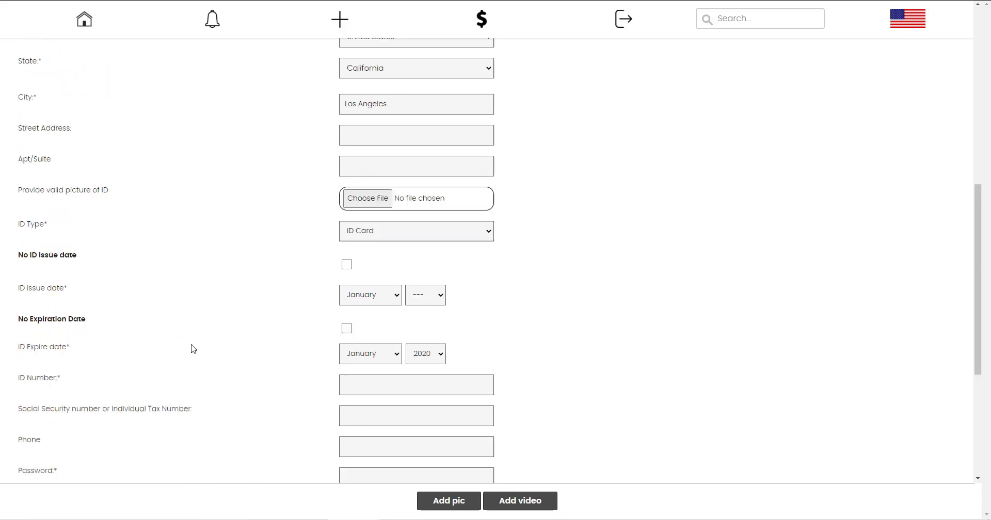
left_click(85, 24)
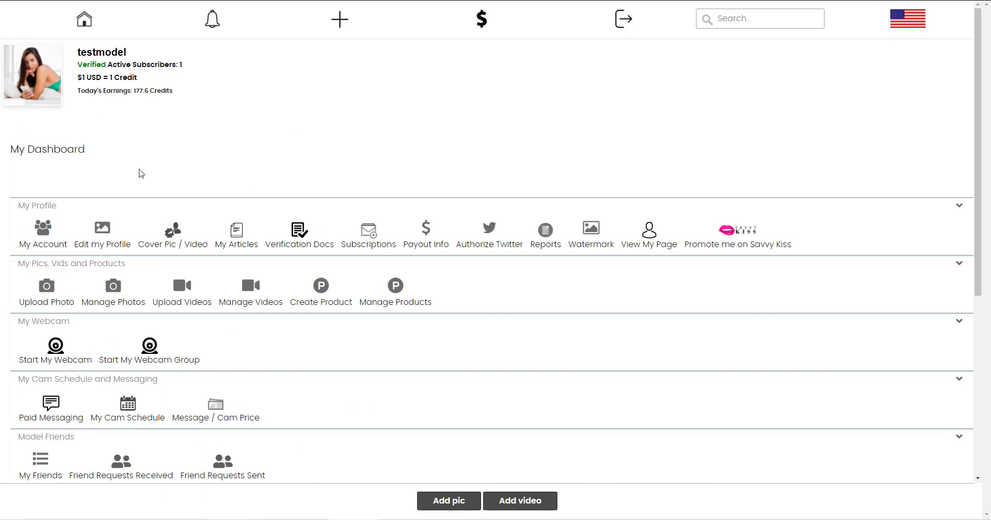
left_click(103, 231)
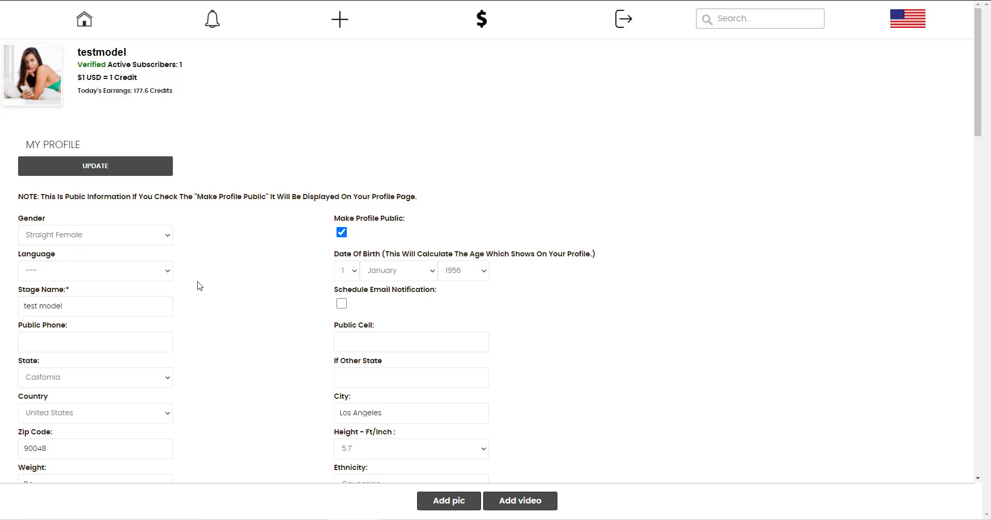
scroll(200, 286, "down", 2)
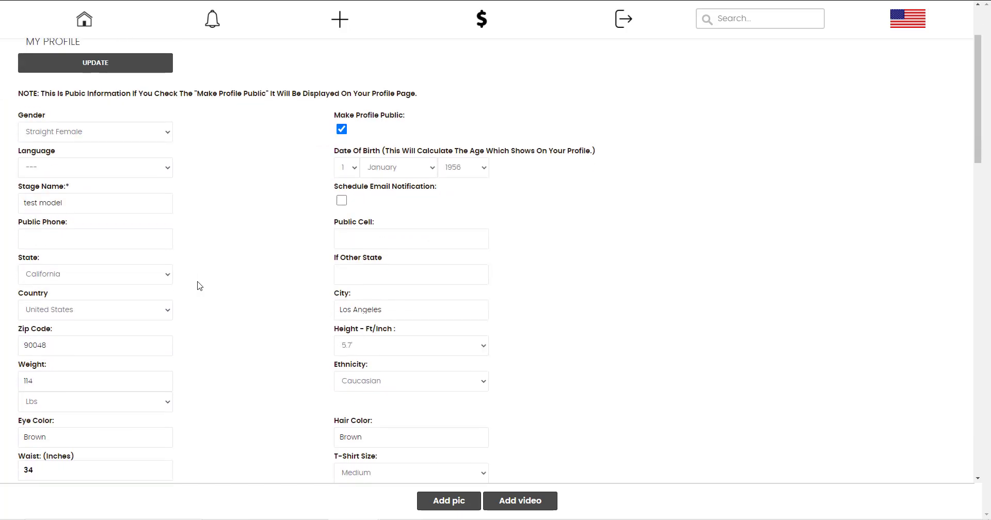
scroll(200, 283, "down", 3)
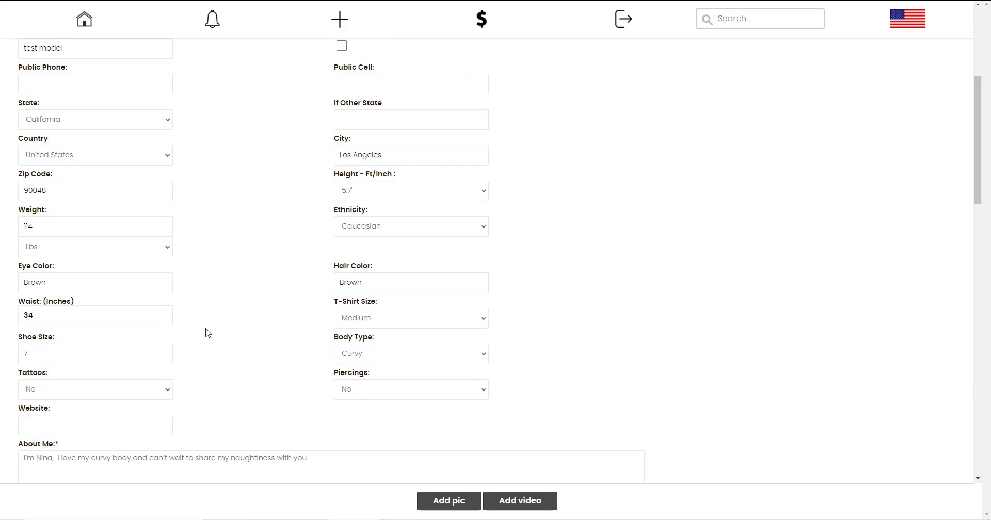
scroll(208, 332, "down", 8)
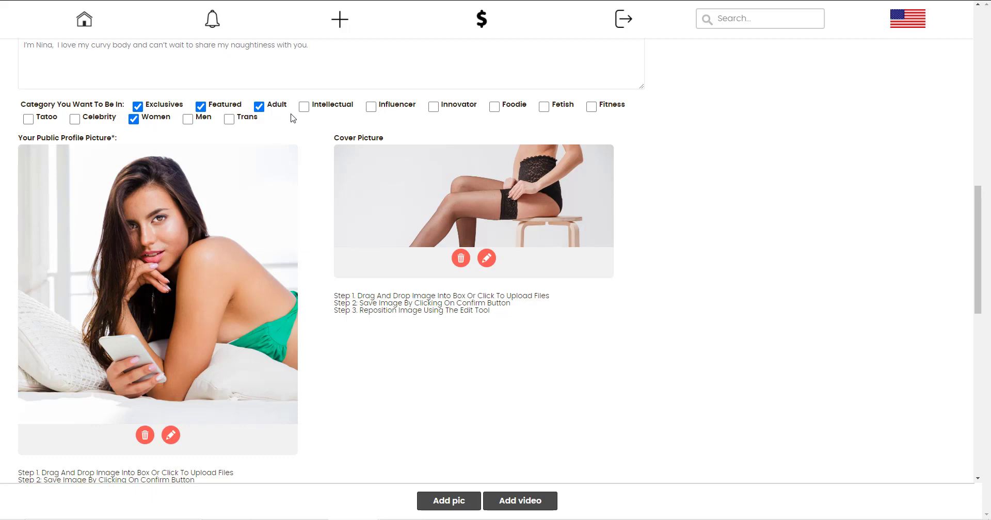
scroll(190, 341, "down", 2)
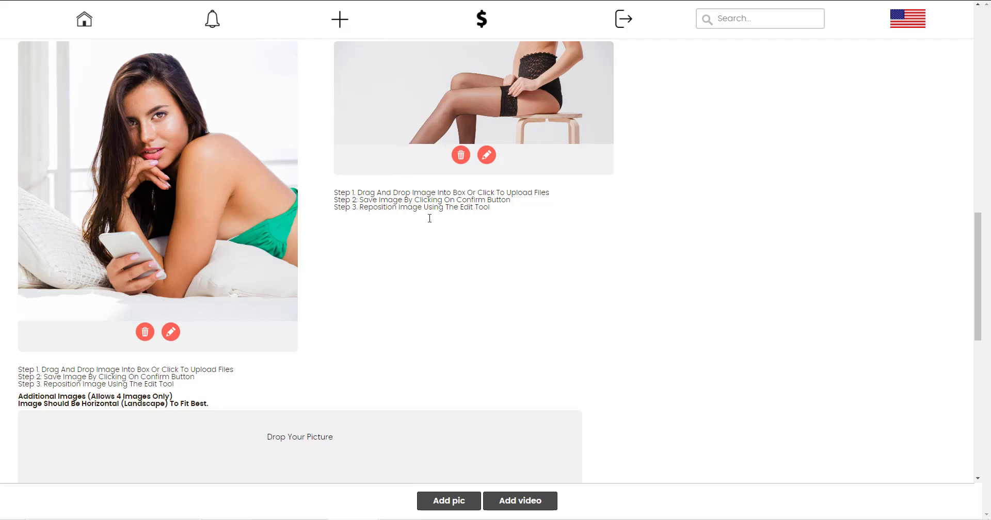
scroll(418, 323, "down", 7)
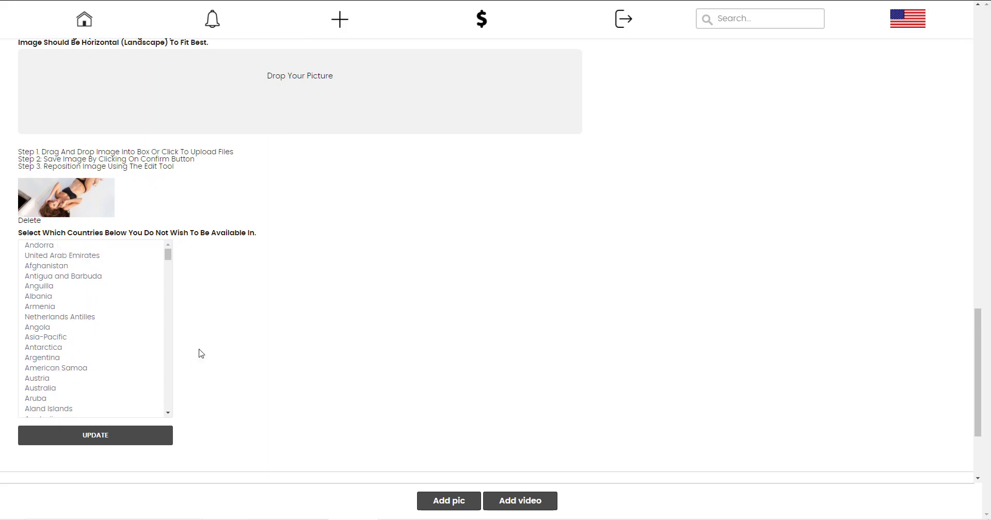
scroll(240, 316, "down", 3)
mouse_move(168, 113)
left_mouse_down()
mouse_move(173, 190)
mouse_move(170, 100)
left_mouse_up()
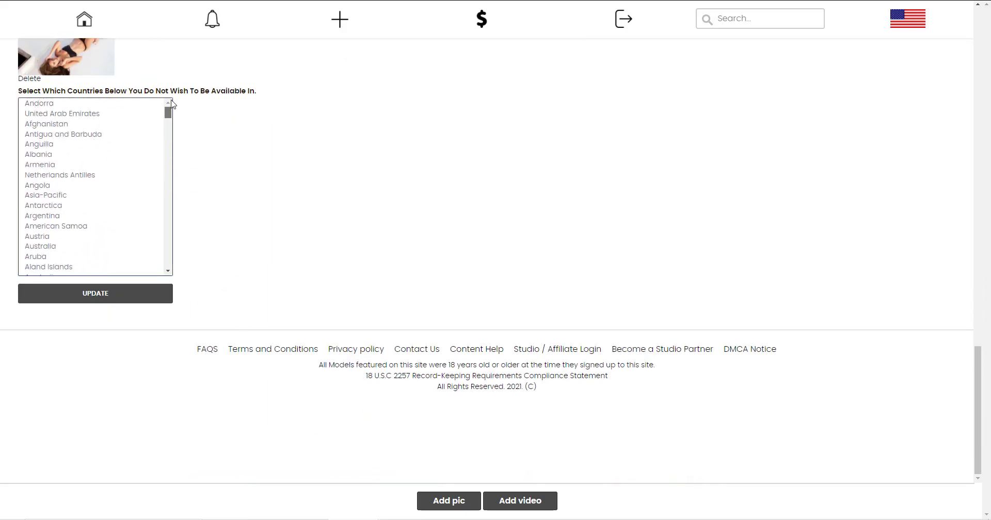
scroll(231, 201, "up", 20)
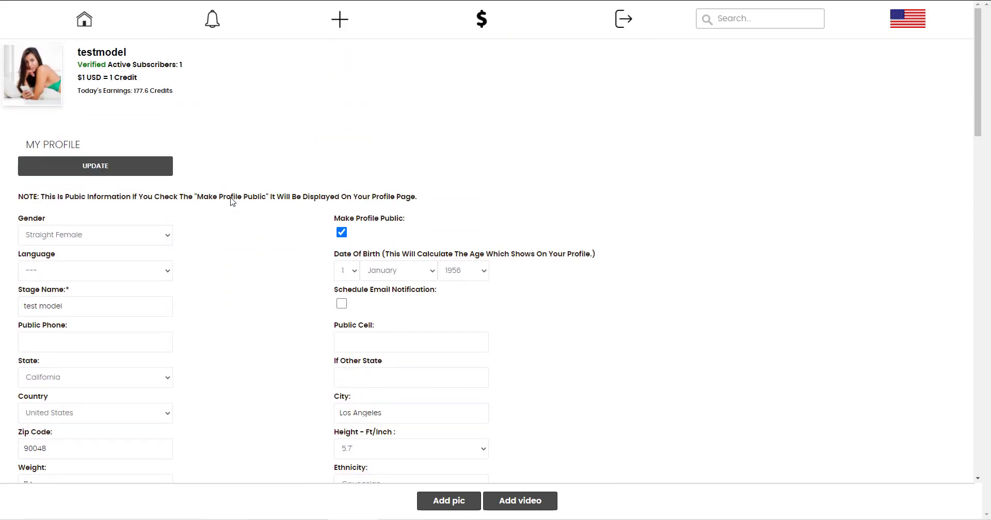
left_click(87, 23)
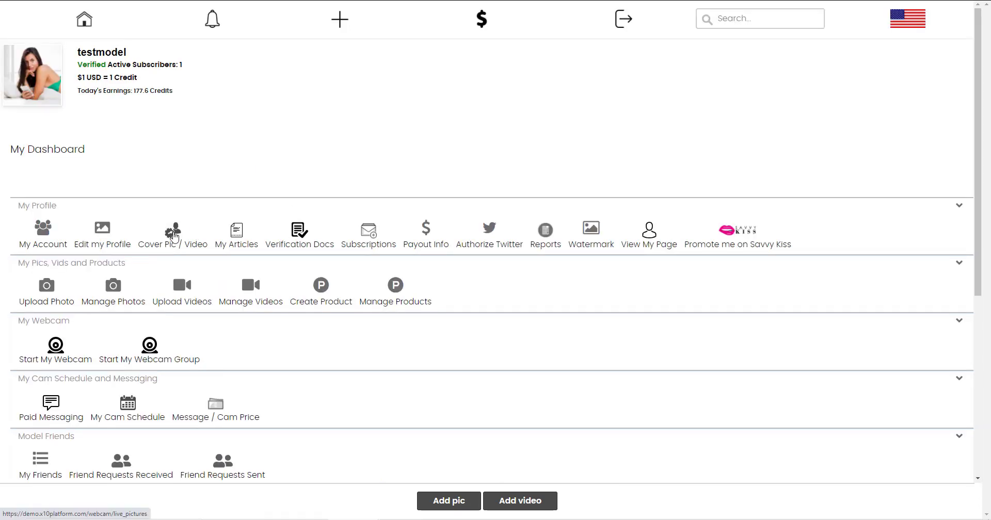
Use the cover picture as the profile header, try and then untick Slider, and return home.
left_click(174, 237)
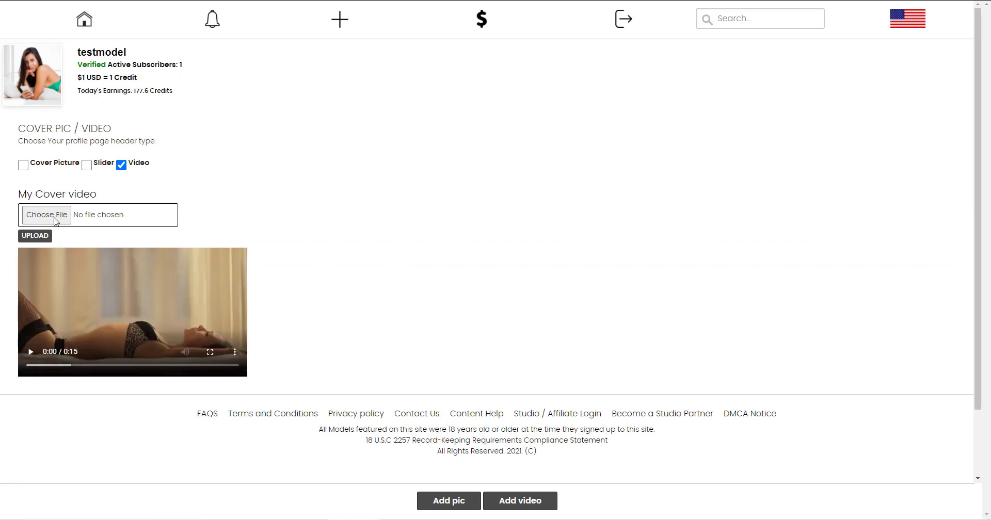
left_click(24, 165)
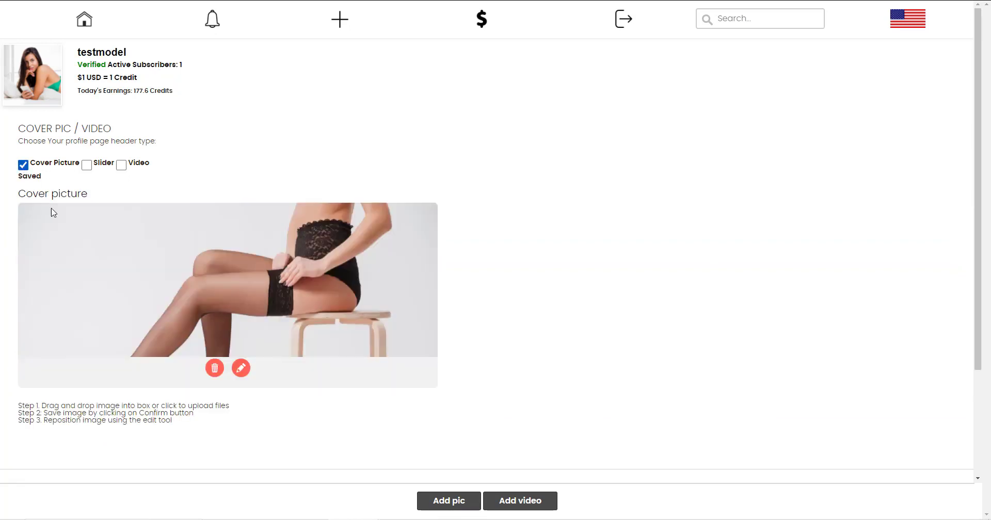
left_click(87, 165)
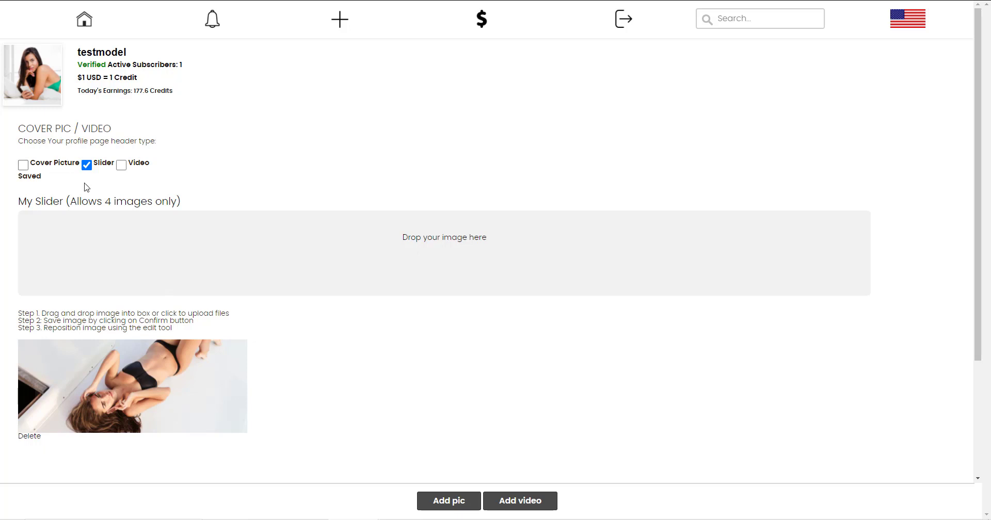
left_click(23, 164)
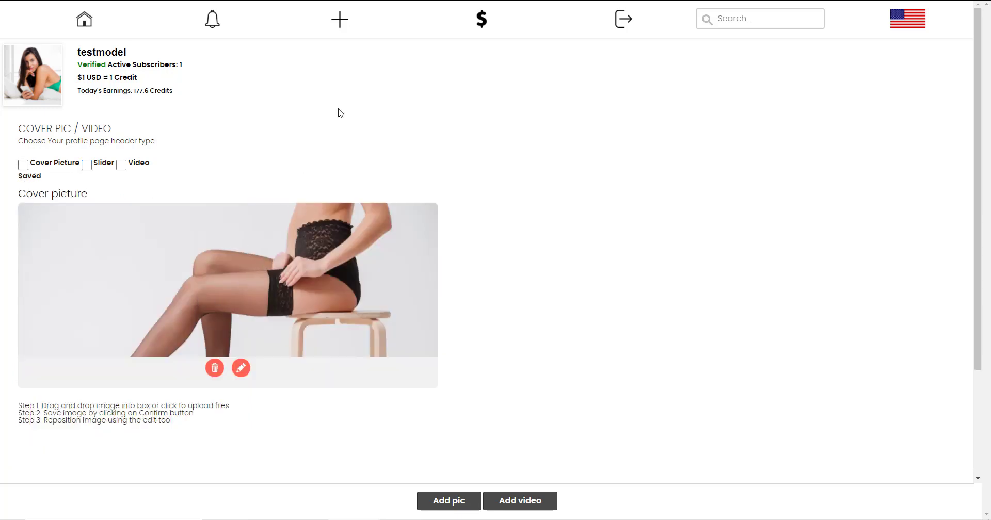
left_click(84, 20)
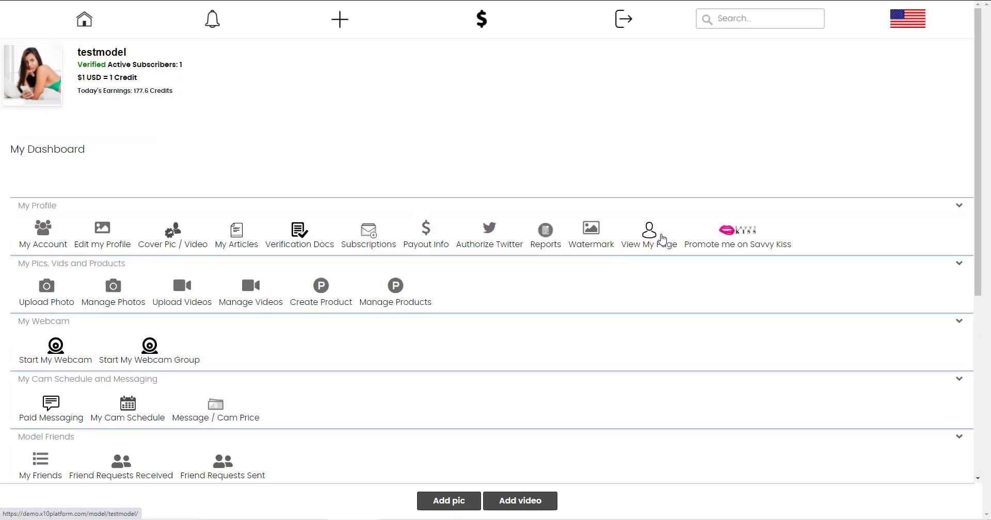
Preview the public profile page, then go back to the model dashboard.
right_click(662, 239)
left_click(669, 244)
left_click(236, 2)
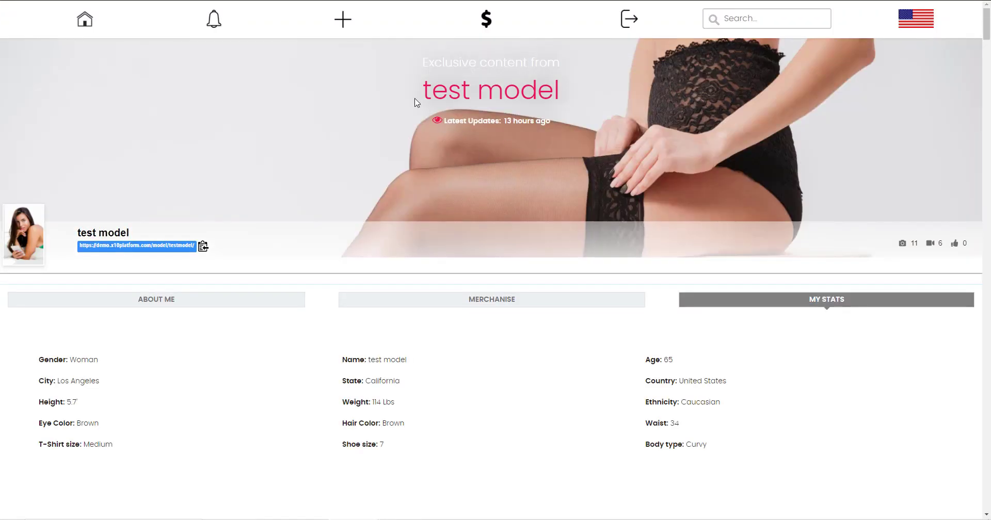
left_click(84, 19)
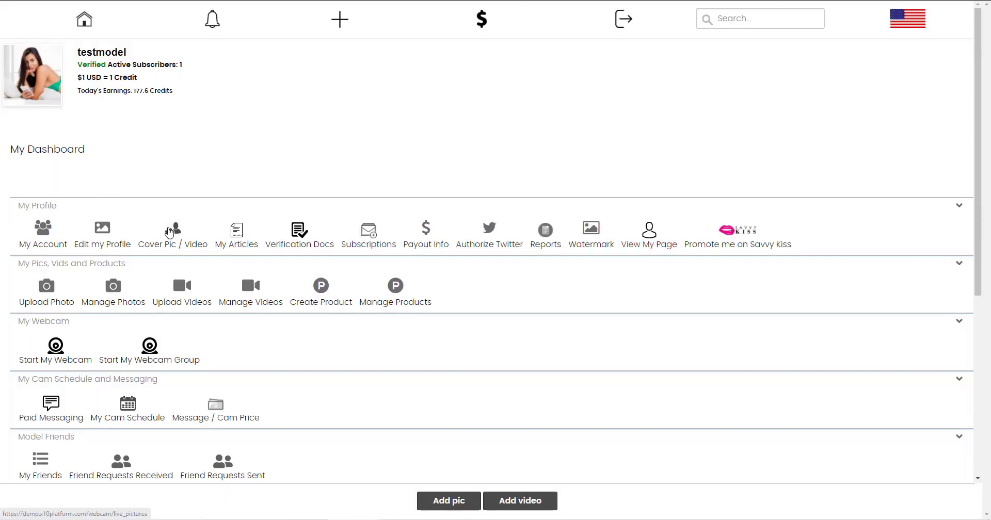
Set the profile page header back to the cover video.
left_click(171, 230)
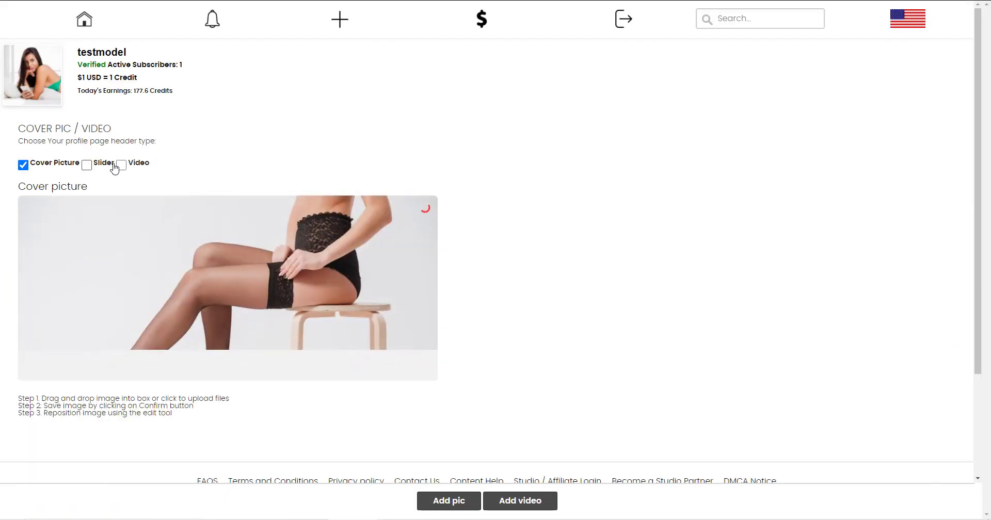
left_click(121, 164)
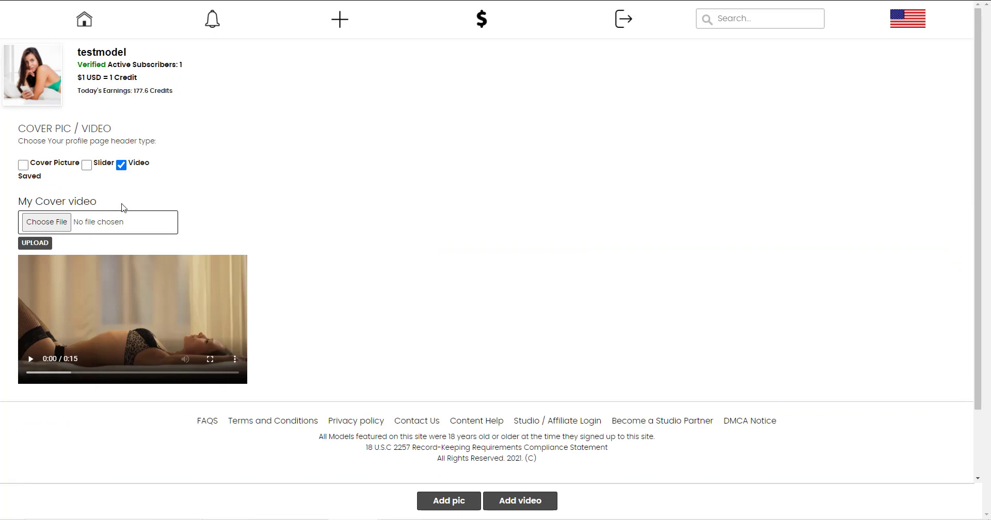
key("alt+Left")
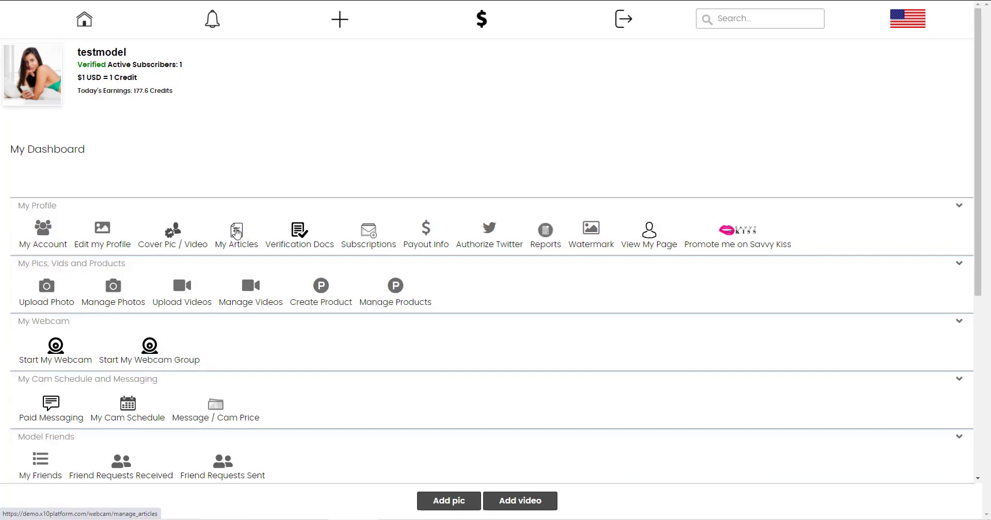
Start a new article in My Articles with English as its language.
left_click(237, 234)
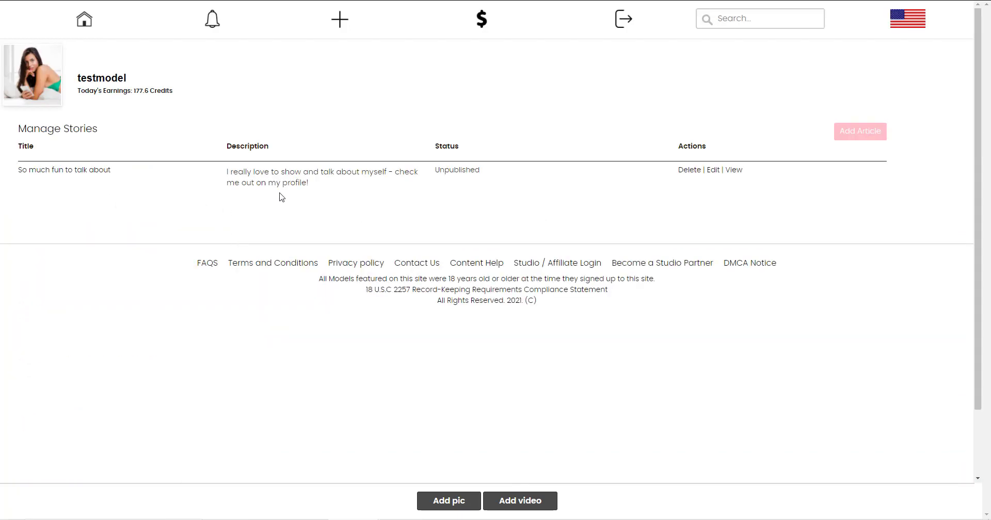
left_click(847, 133)
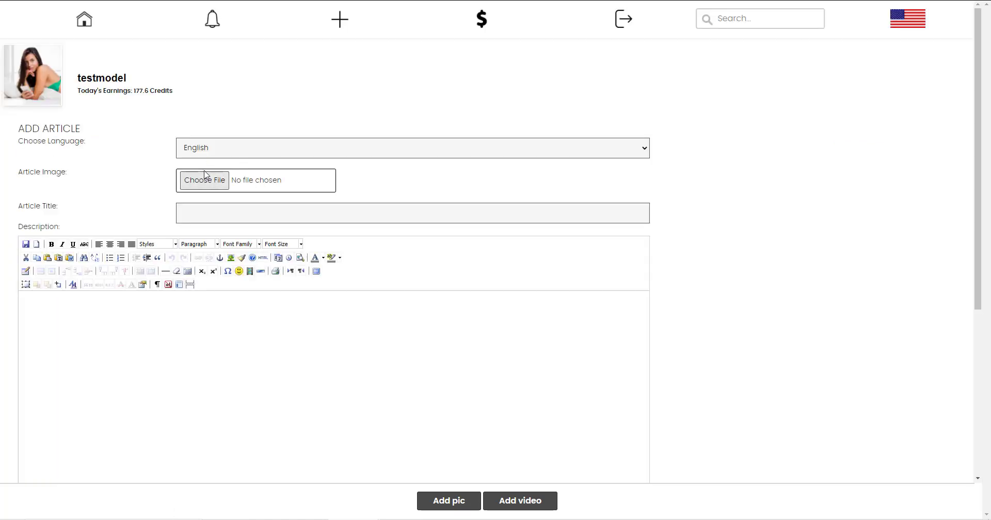
left_click(205, 151)
left_click(145, 185)
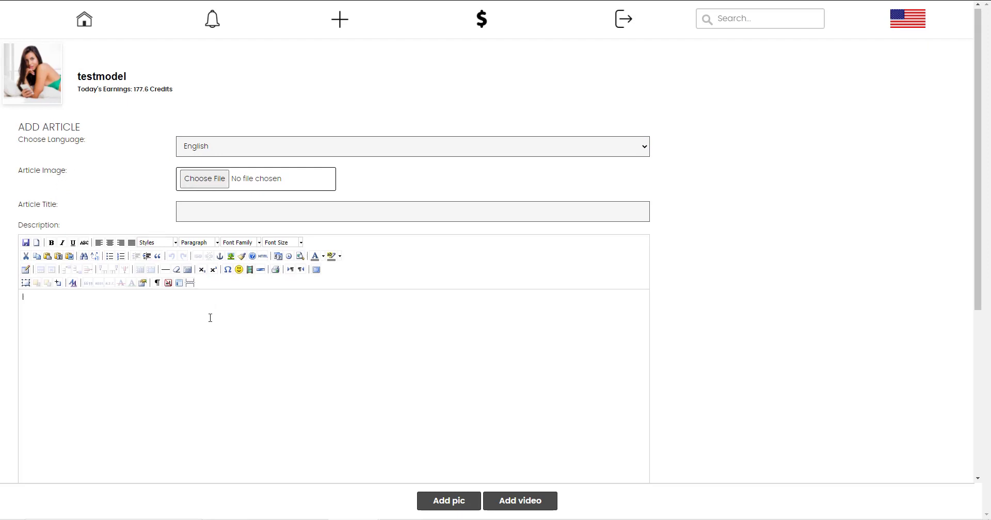
Type 'ghfhg' as the article description and make it bold and italic.
scroll(211, 317, "down", 2)
type("ghfh")
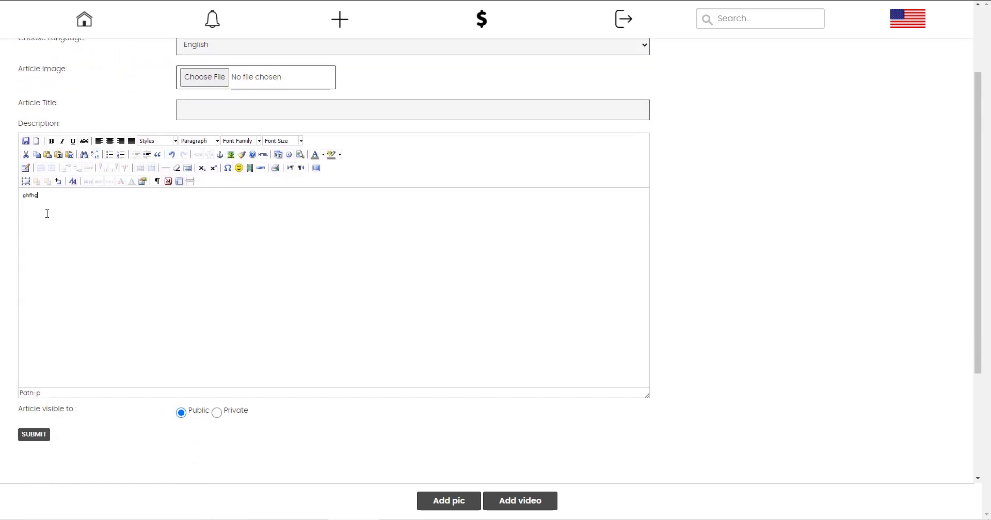
type("g")
key("ctrl+a")
left_click(51, 141)
left_click(62, 141)
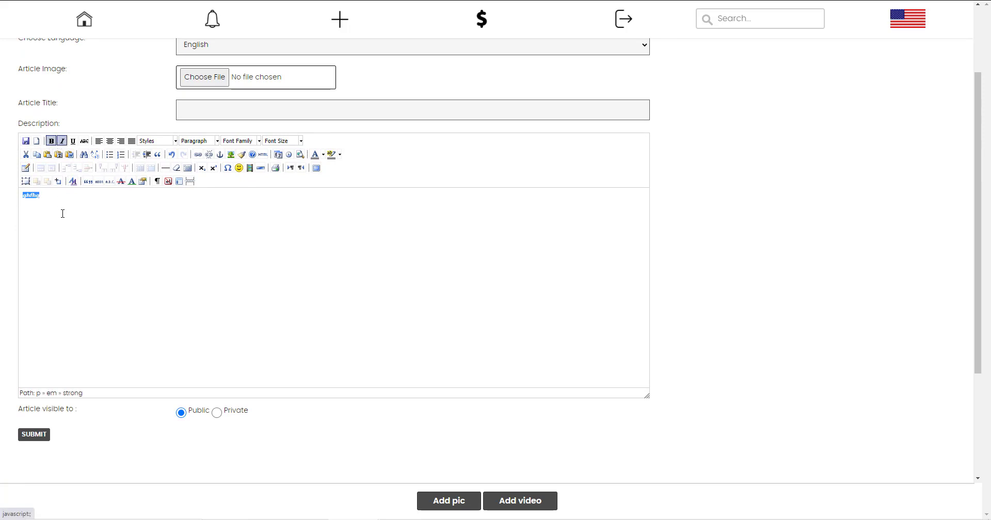
left_click(51, 198)
scroll(284, 299, "down", 3)
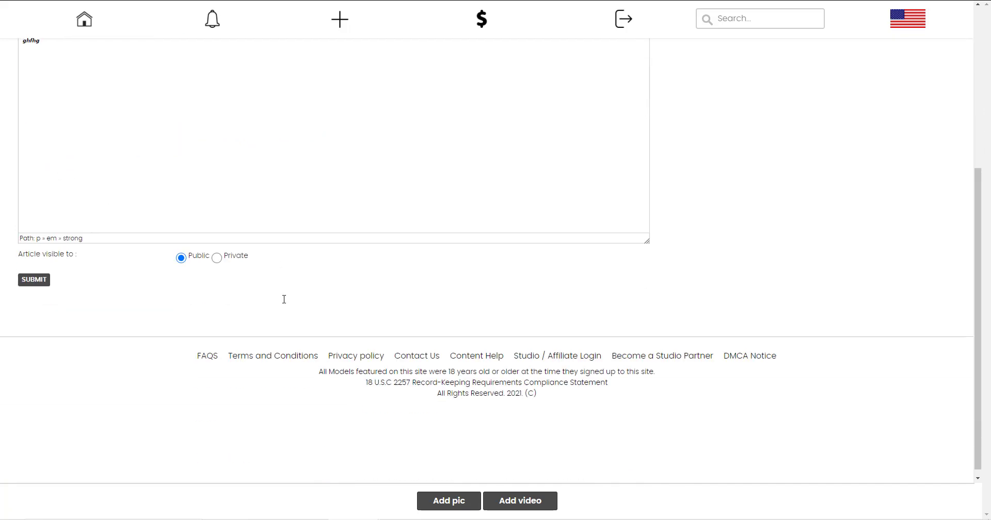
scroll(284, 298, "up", 1)
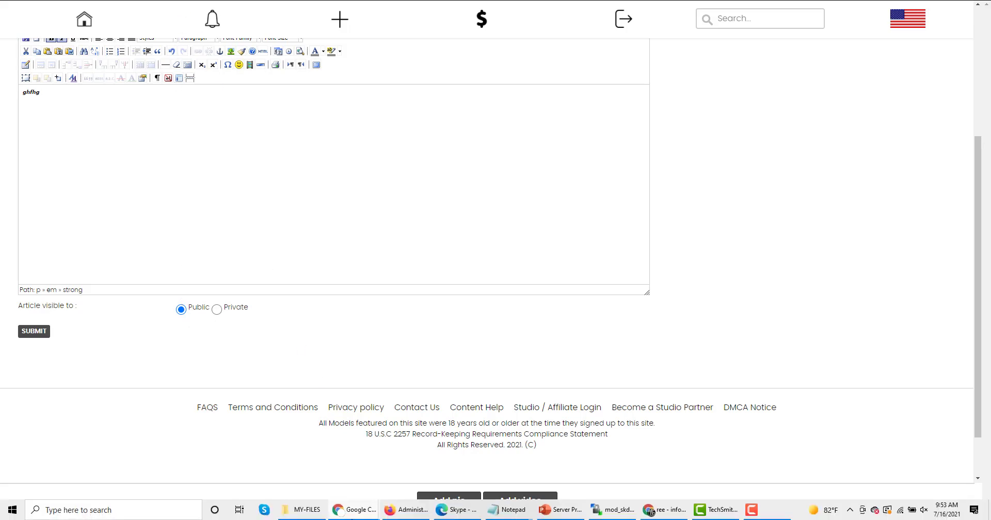
left_click(464, 510)
Check the Verification Docs page, then open the Subscriptions pricing settings.
left_click(301, 233)
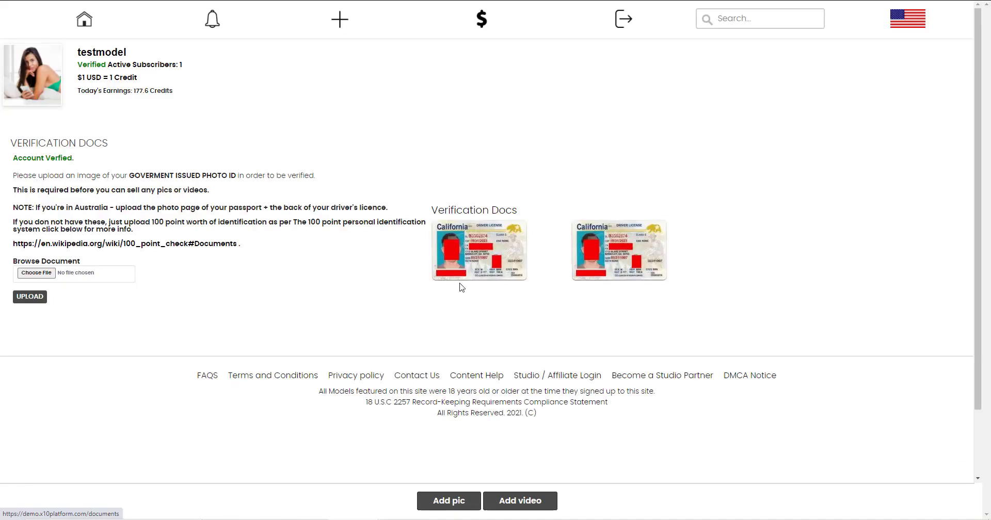
left_click(7, 5)
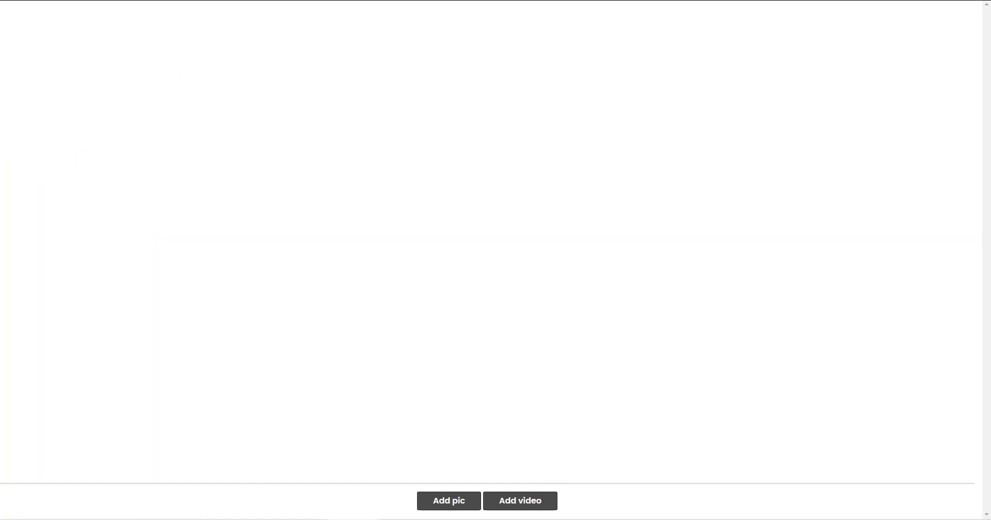
left_click(370, 235)
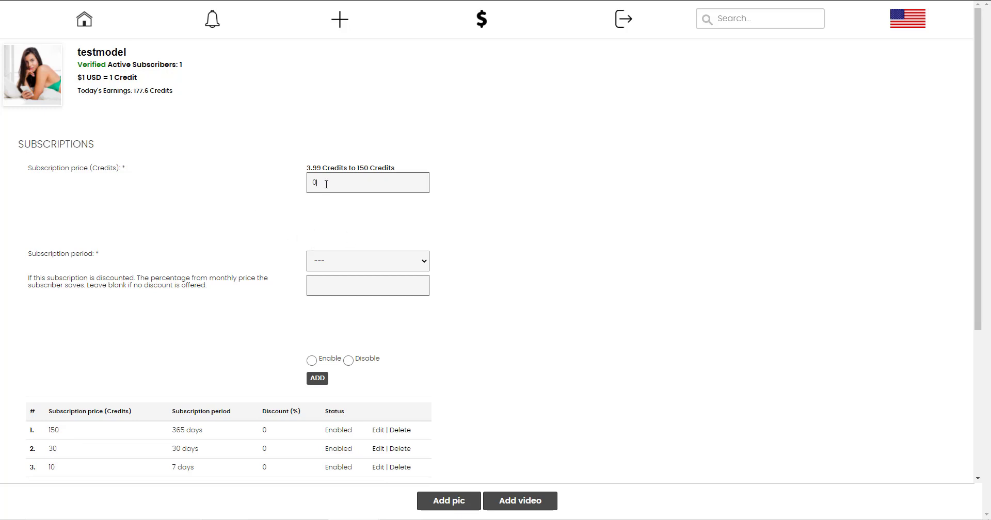
Enter a trial 10-credit subscription price with a 1 Month period.
key("BackSpace")
type("5")
left_click(359, 262)
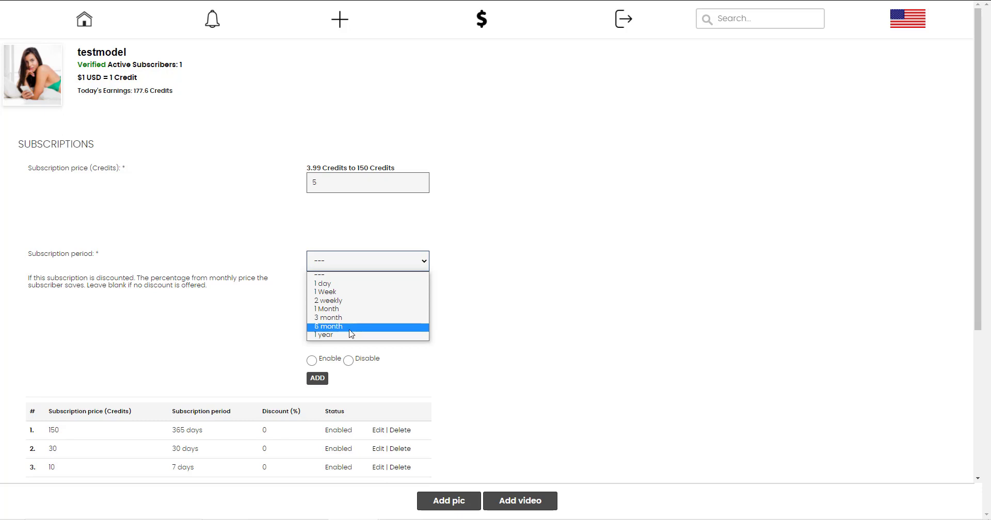
left_click(274, 356)
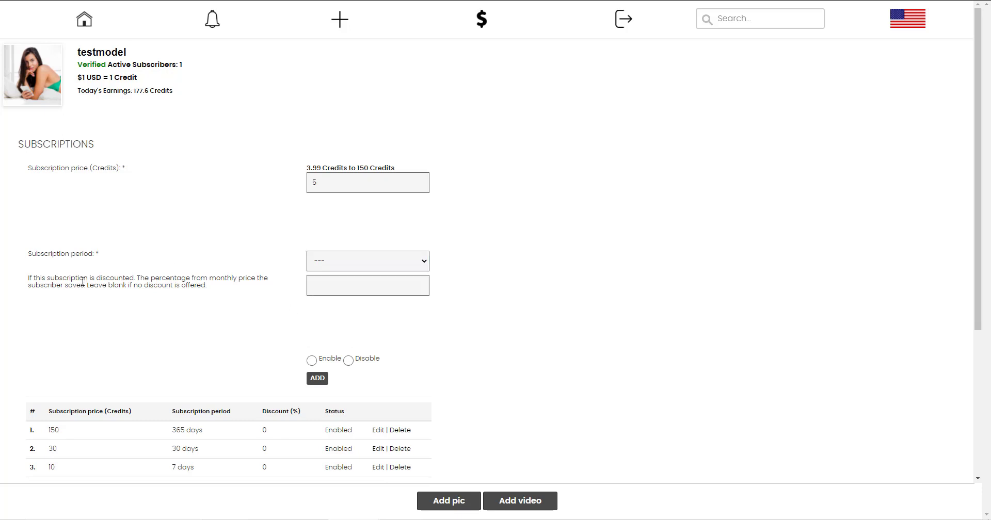
left_click_drag(79, 281, 183, 296)
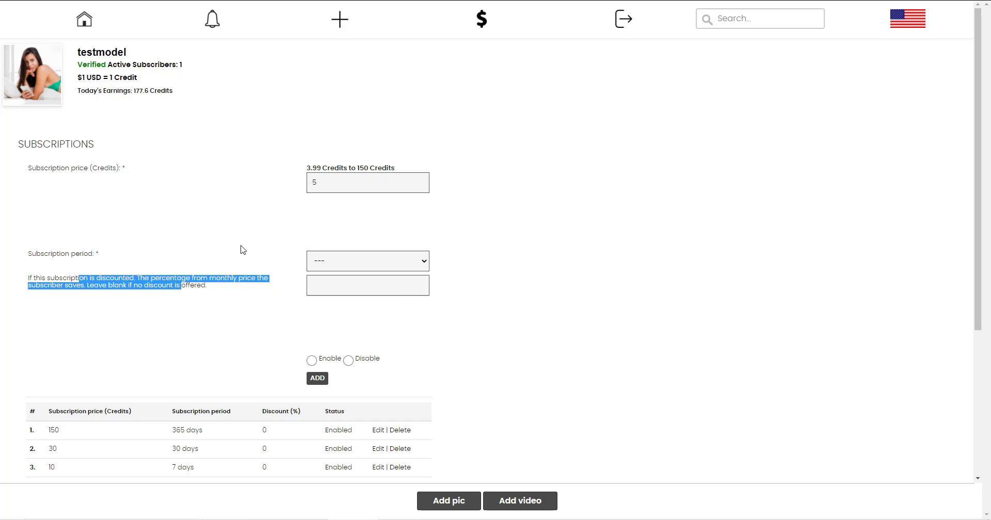
scroll(247, 237, "down", 2)
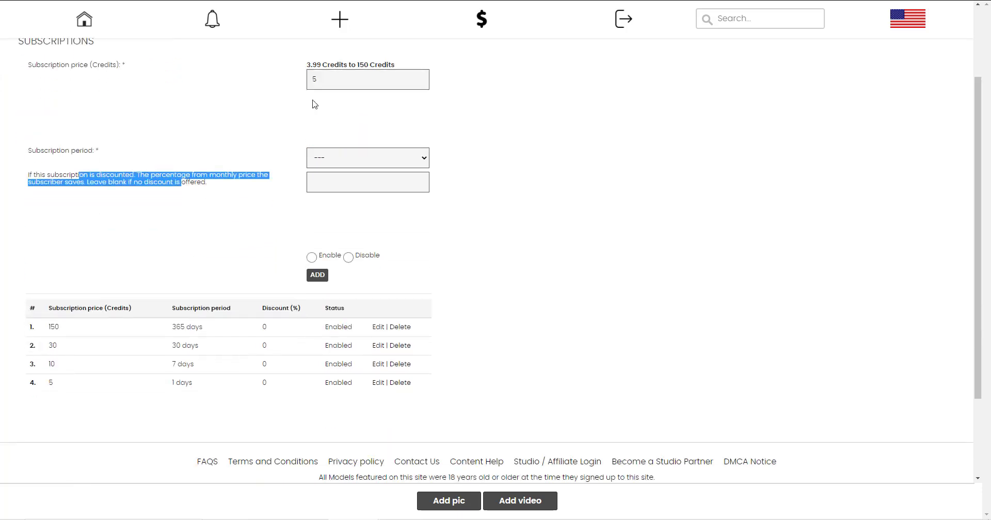
left_click_drag(317, 80, 296, 79)
type("10")
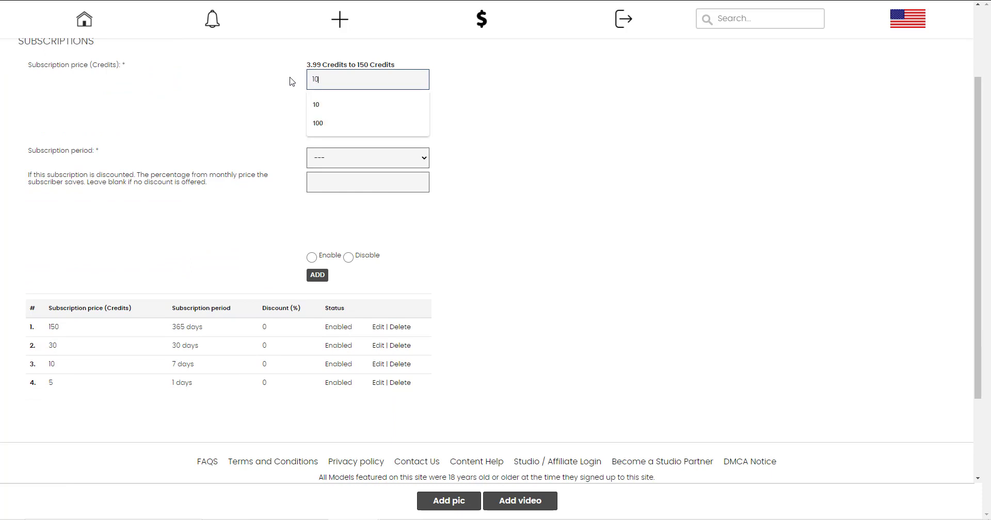
left_click(284, 110)
left_click(317, 160)
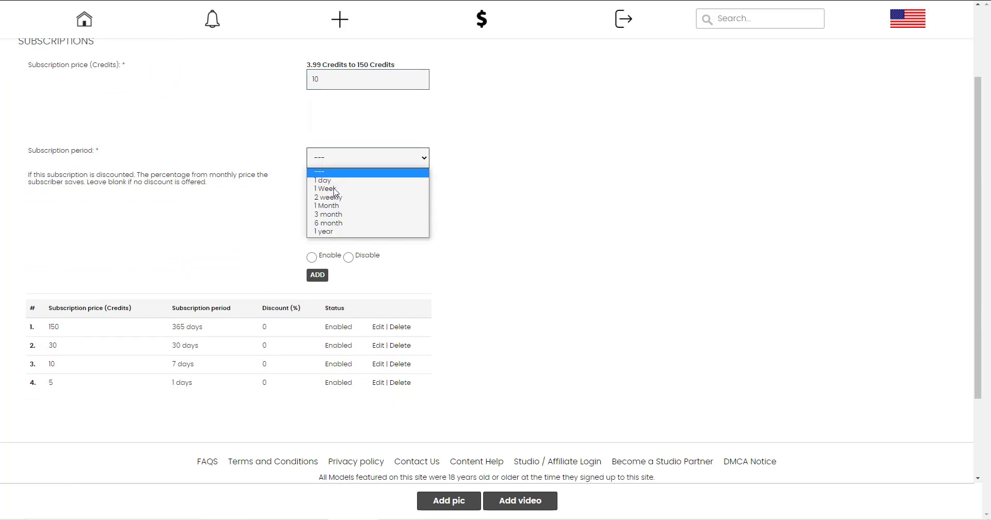
left_click(344, 207)
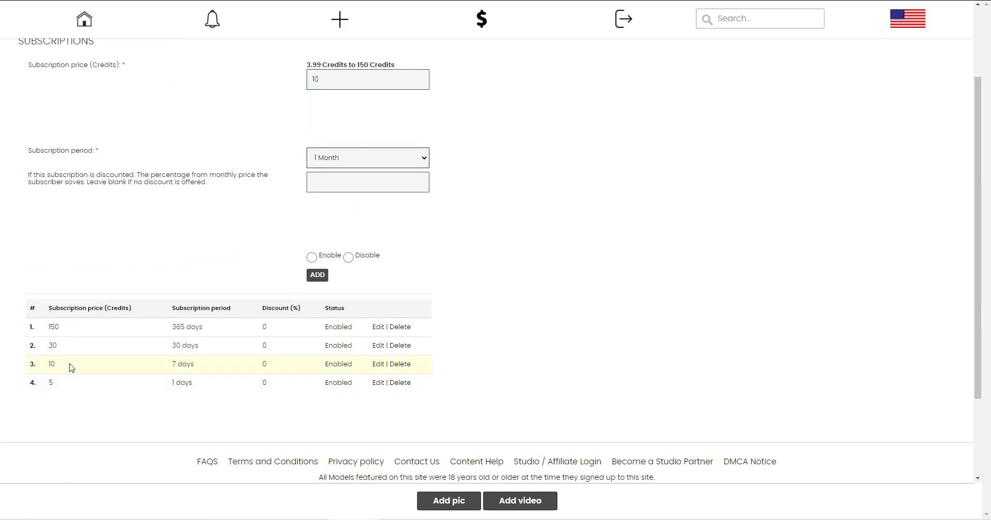
Set the subscription price to 120 credits, period 1 year and discount 20 percent.
double_click(325, 82)
type("100")
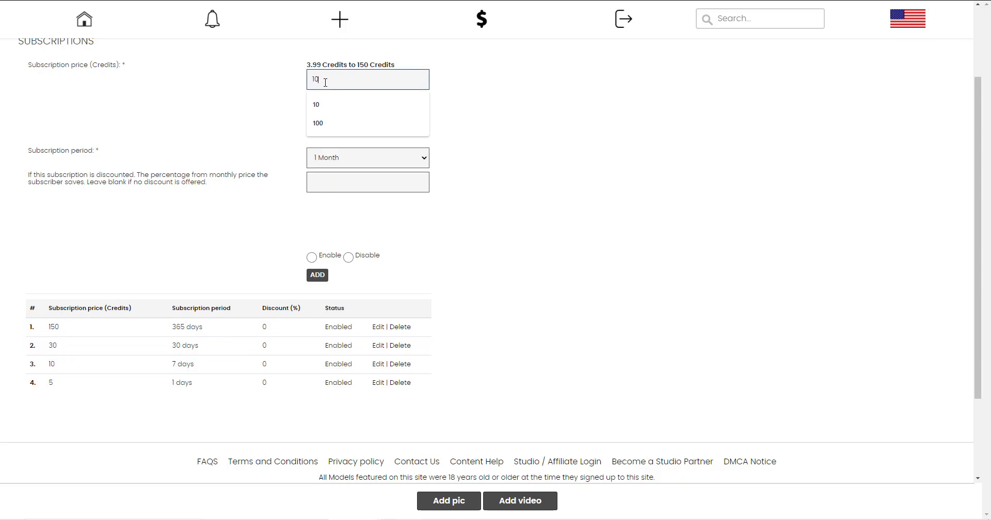
left_click(332, 158)
left_click(332, 186)
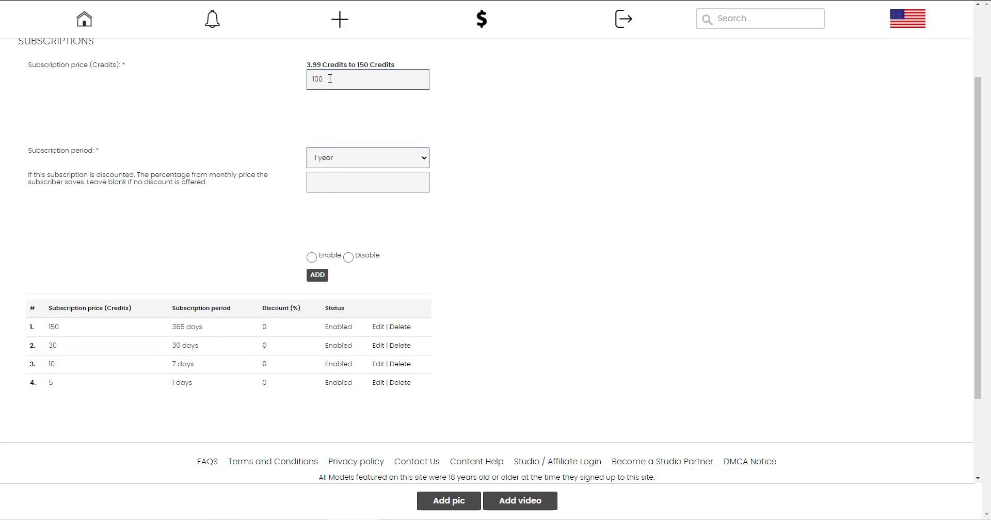
left_click(327, 190)
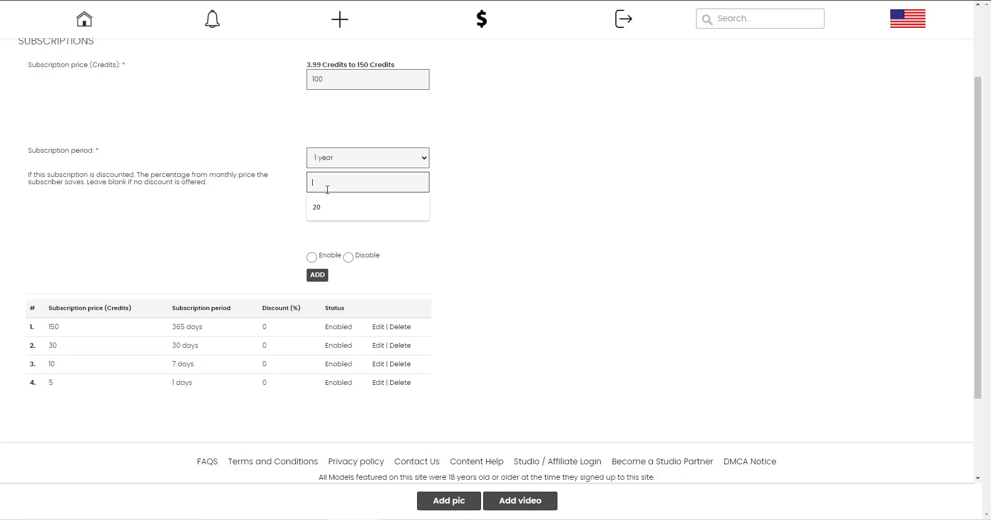
type("20")
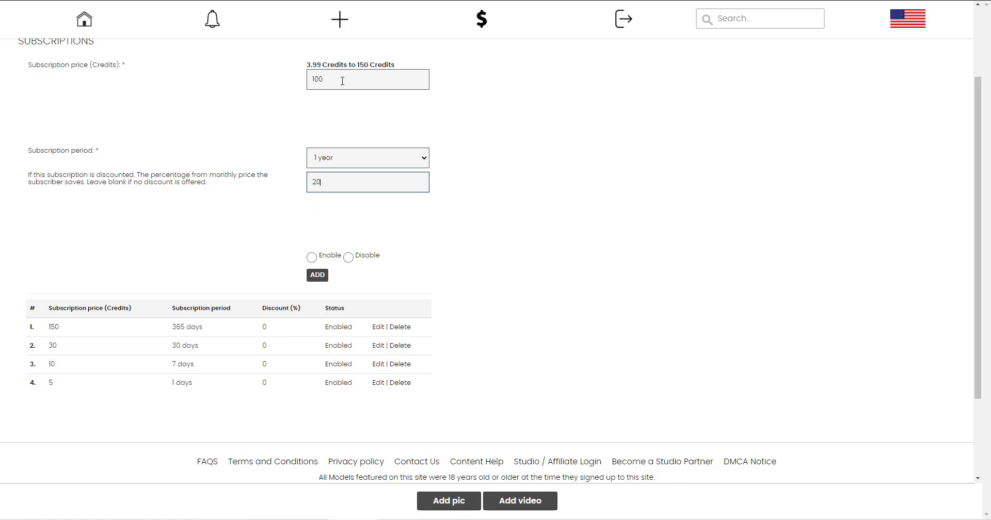
left_click_drag(343, 81, 288, 82)
type("120")
scroll(416, 234, "up", 2)
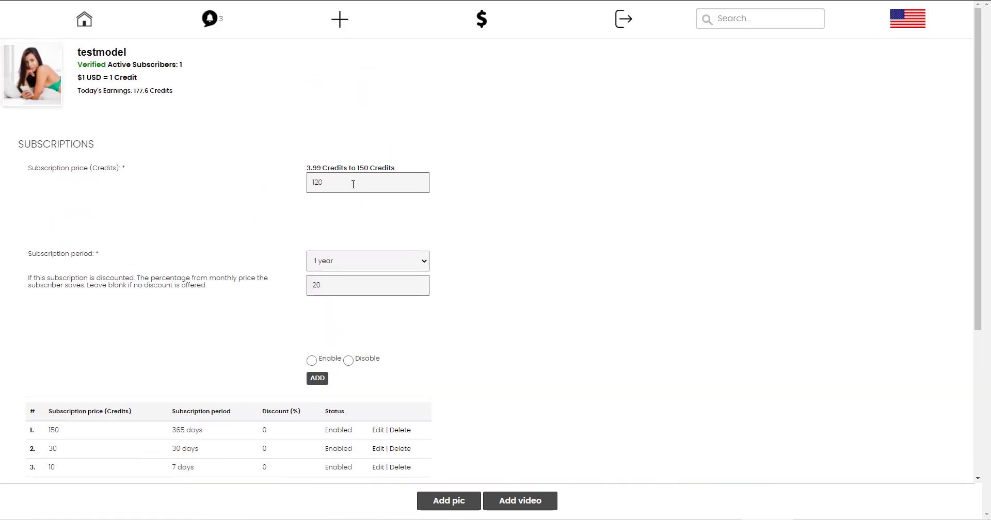
Try a 10-credit, 1 Month subscription and clear the discount value.
double_click(353, 184)
type("10")
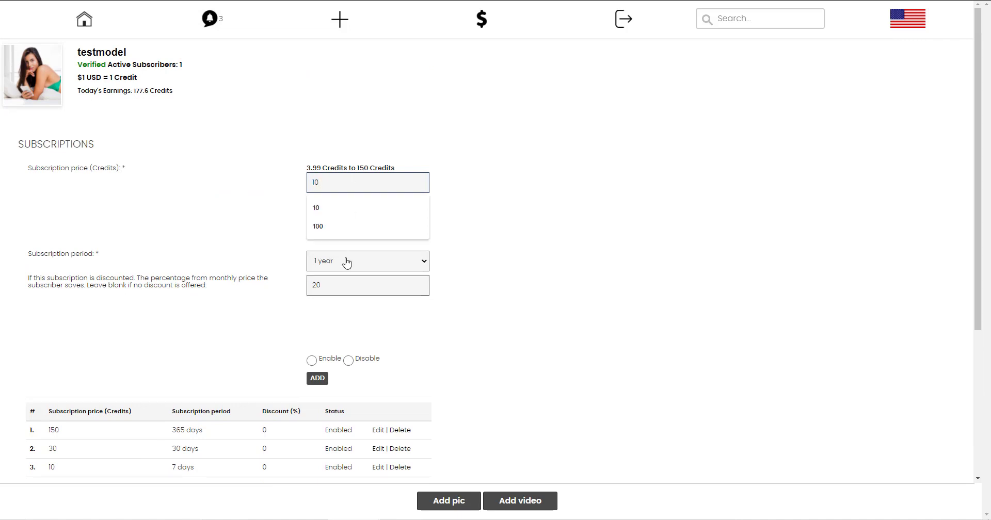
left_click(347, 262)
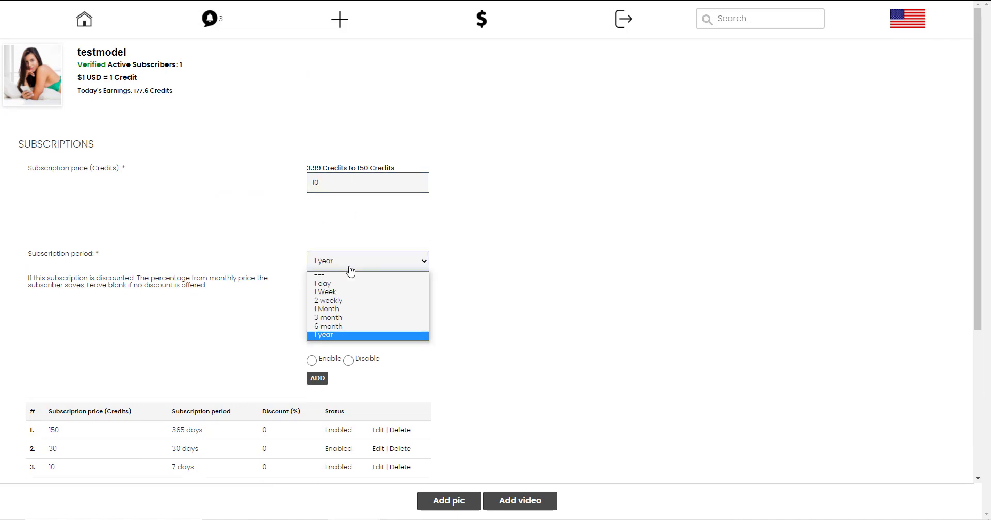
left_click(354, 310)
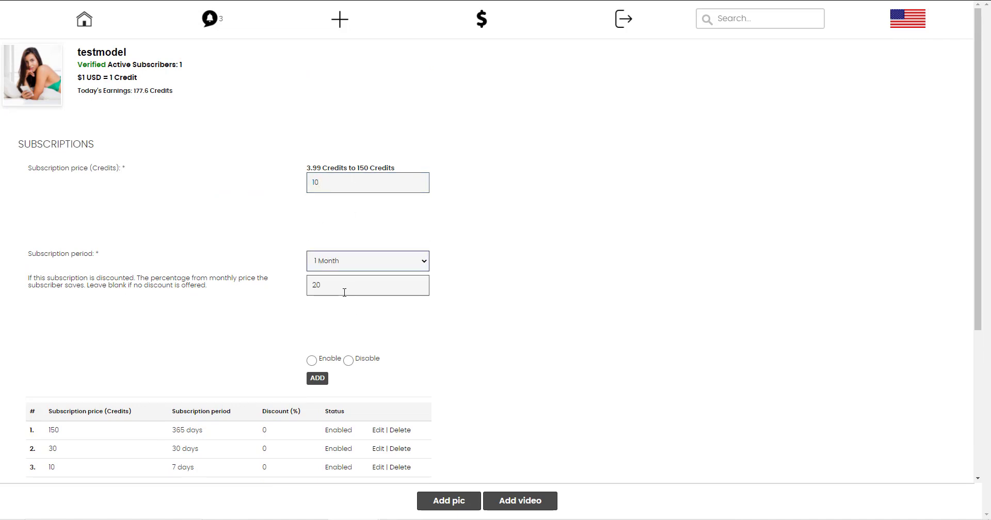
double_click(342, 290)
key("BackSpace")
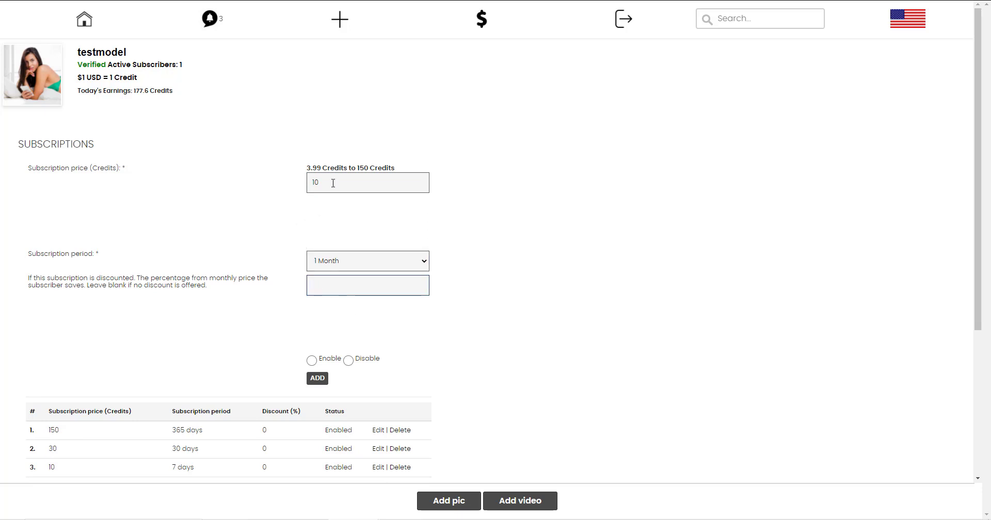
Set price 108, period 1 year, discount 10, enable the plan, and return to the dashboard.
double_click(333, 183)
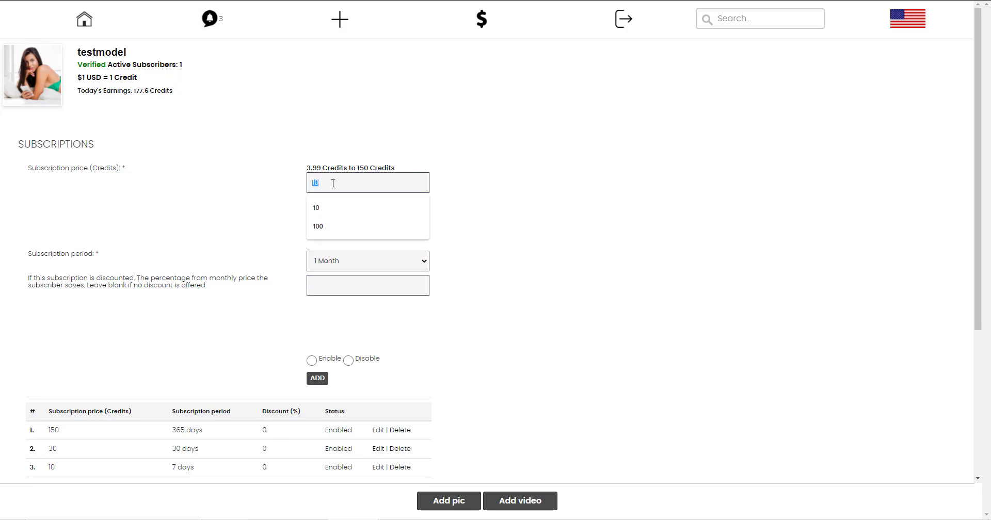
type("120")
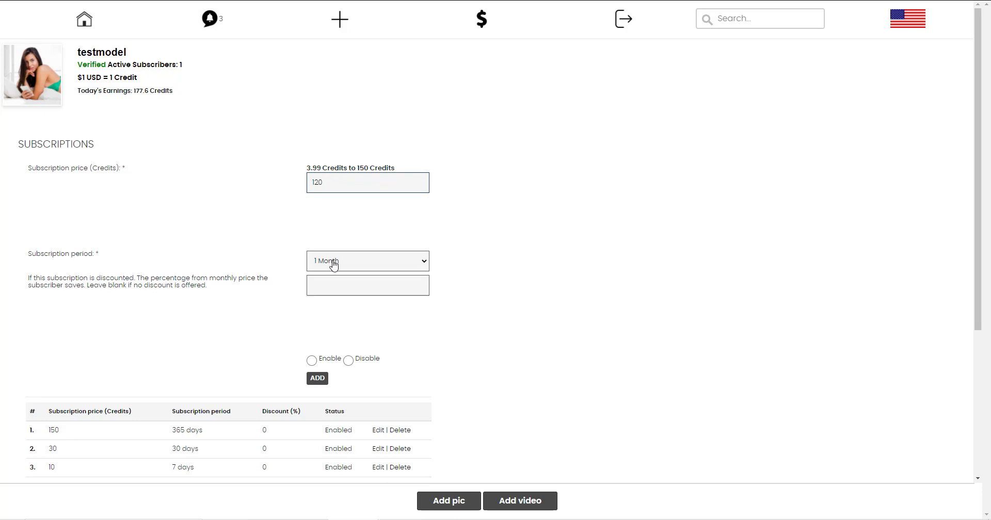
left_click(334, 263)
left_click(407, 336)
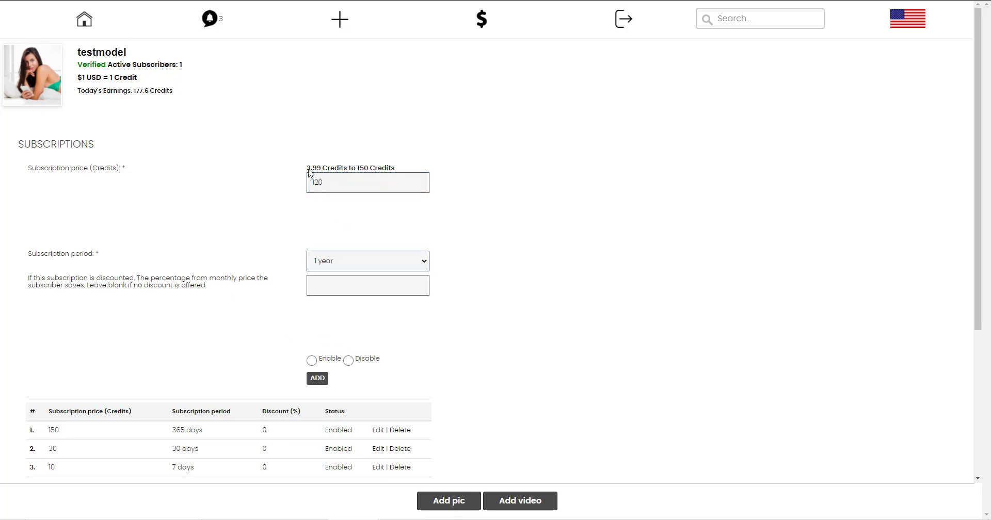
left_click(339, 285)
type("10")
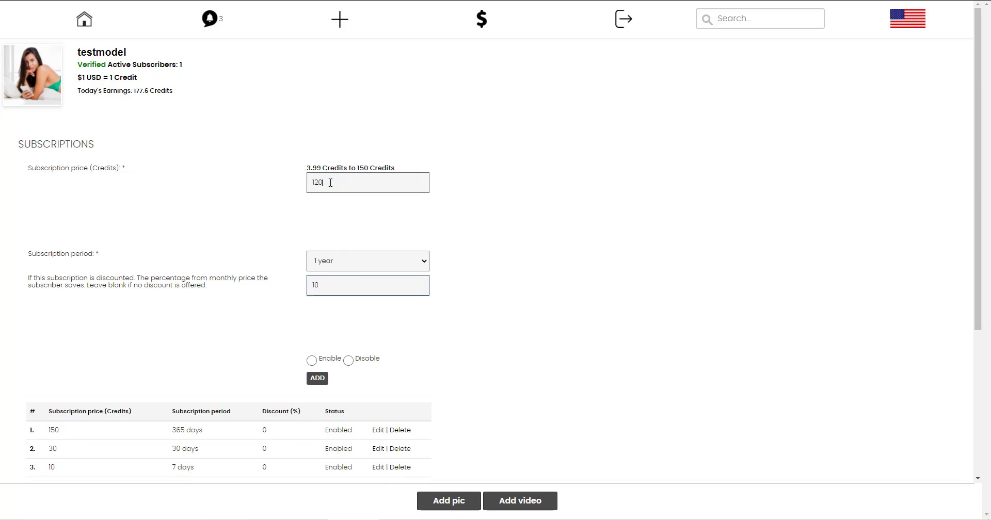
double_click(331, 182)
type("108")
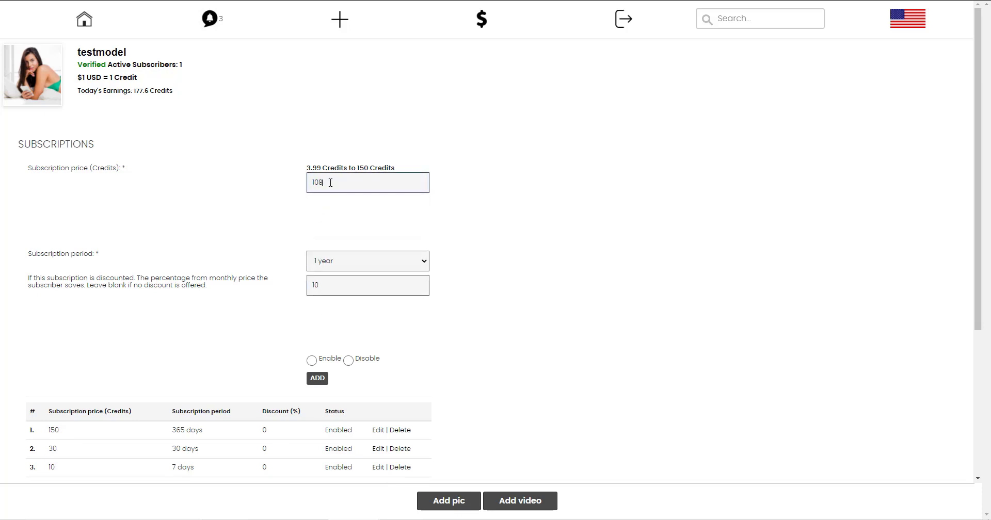
left_click(261, 243)
left_click(312, 360)
key("alt+Left")
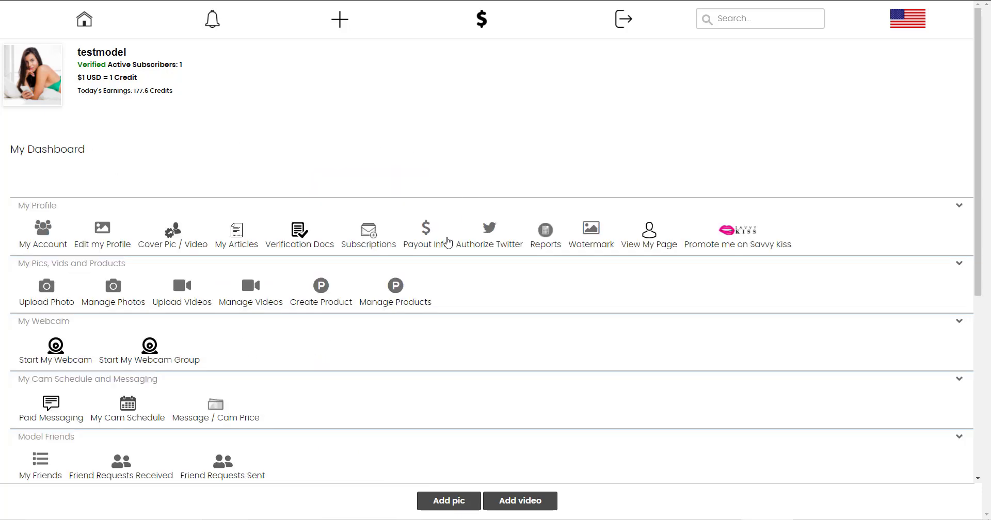
In Payout Info, choose Bitcoin / Other Cypto, enter 'wallet info' as payment details, and save.
left_click(428, 239)
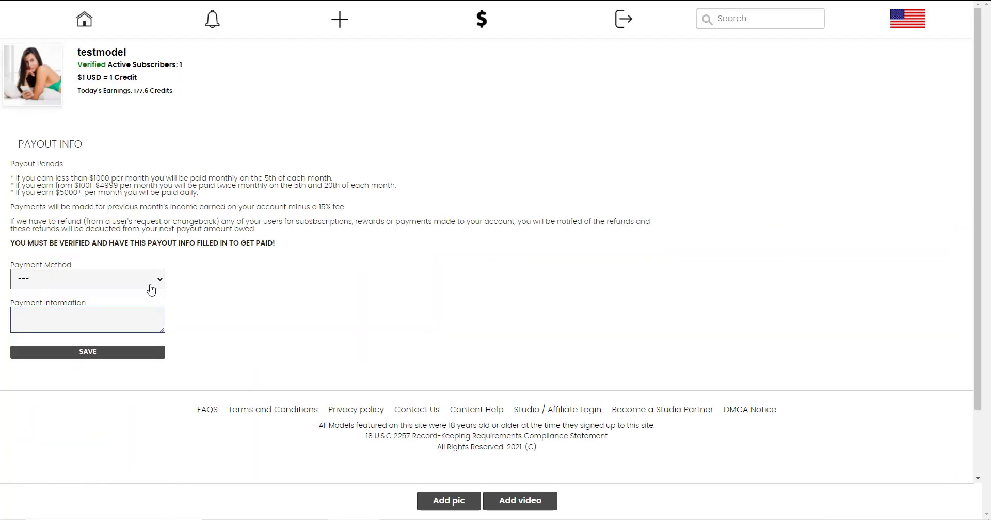
left_click(149, 283)
left_click(117, 303)
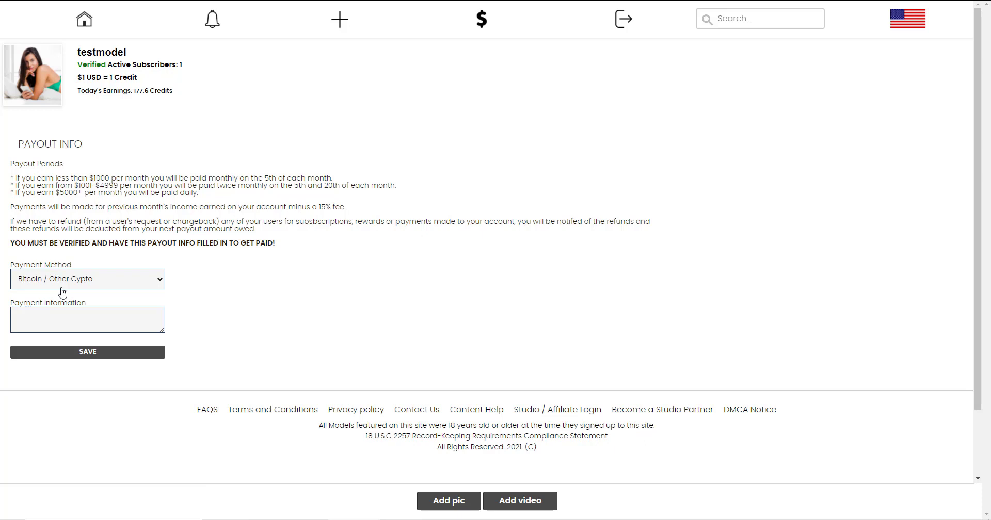
left_click(38, 313)
type("wallet info")
left_click(85, 352)
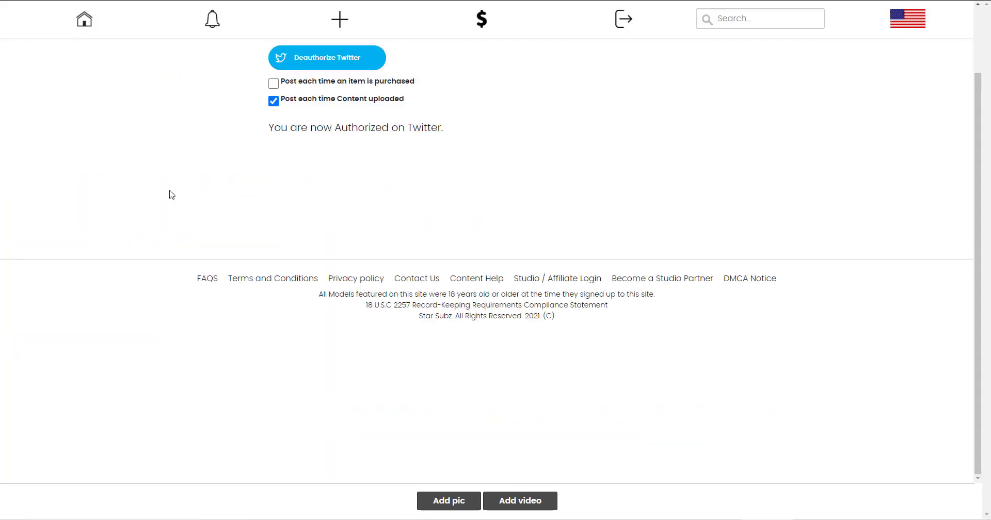
Scroll the Twitter authorization page before heading back to the dashboard.
left_click_drag(978, 176, 979, 164)
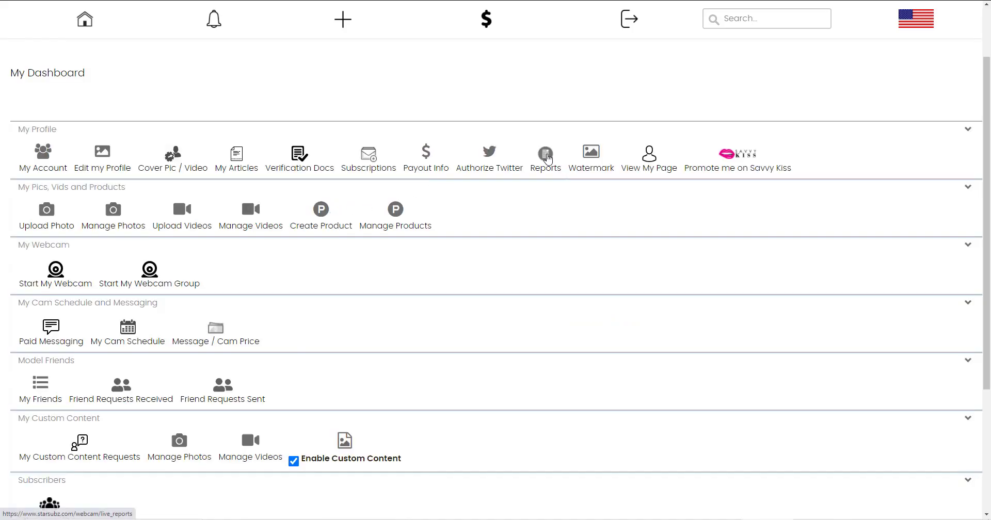
Open Reports showing the 64.00 Credits balance, then the subscriptions and messaging earnings report.
left_click(547, 158)
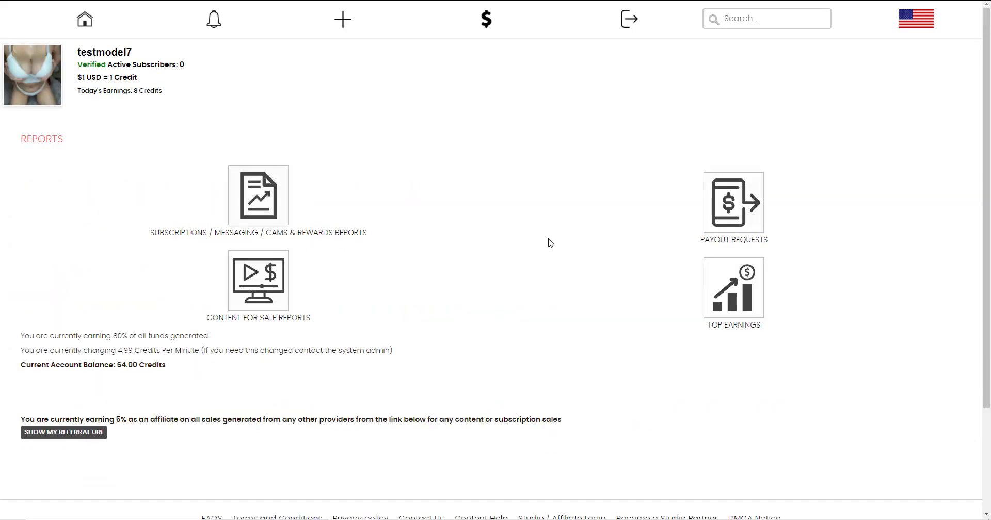
scroll(550, 243, "down", 2)
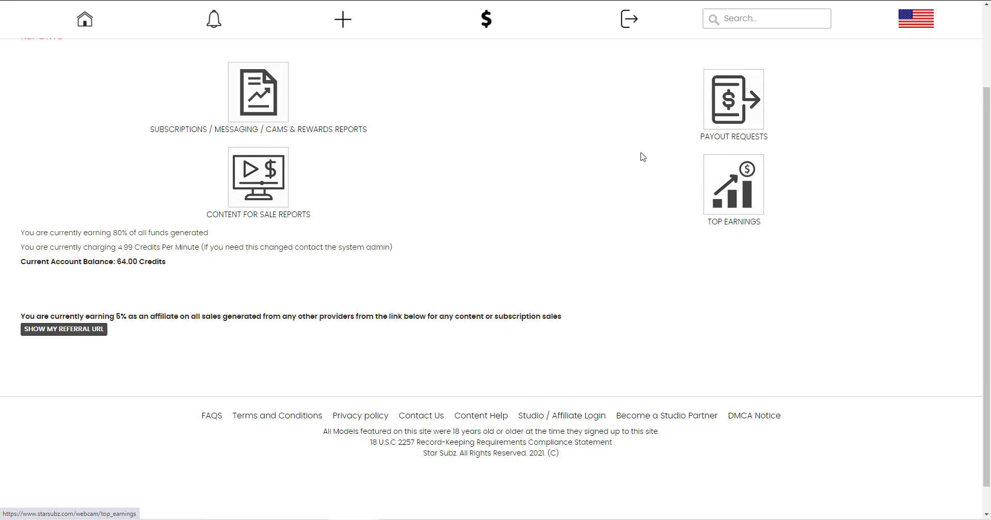
left_click(255, 111)
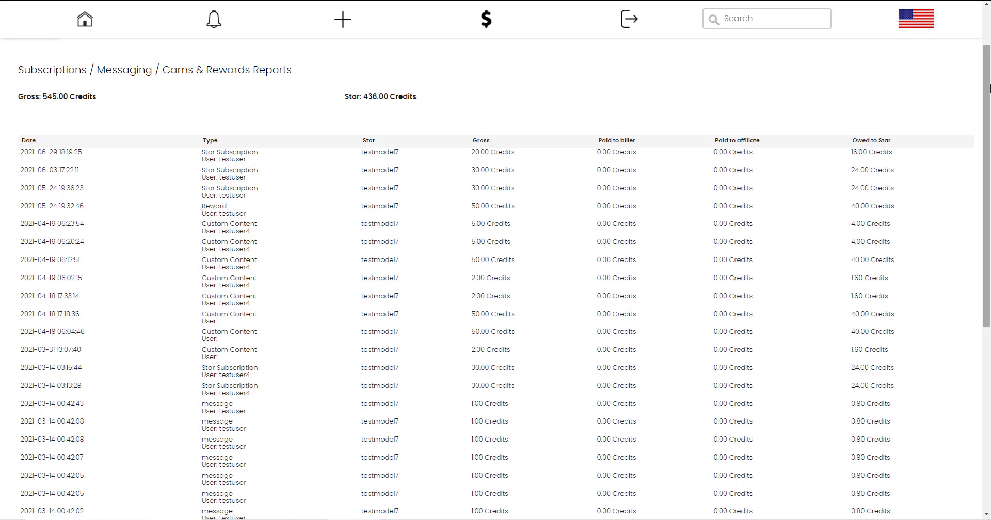
Scroll through the subscriptions, messaging, cams and rewards transaction table.
scroll(327, 181, "down", 1)
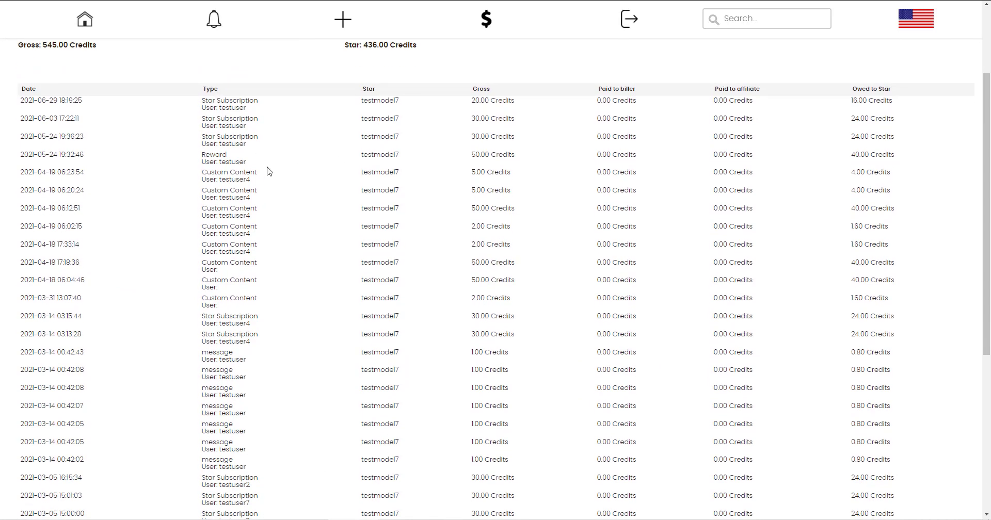
scroll(243, 196, "down", 2)
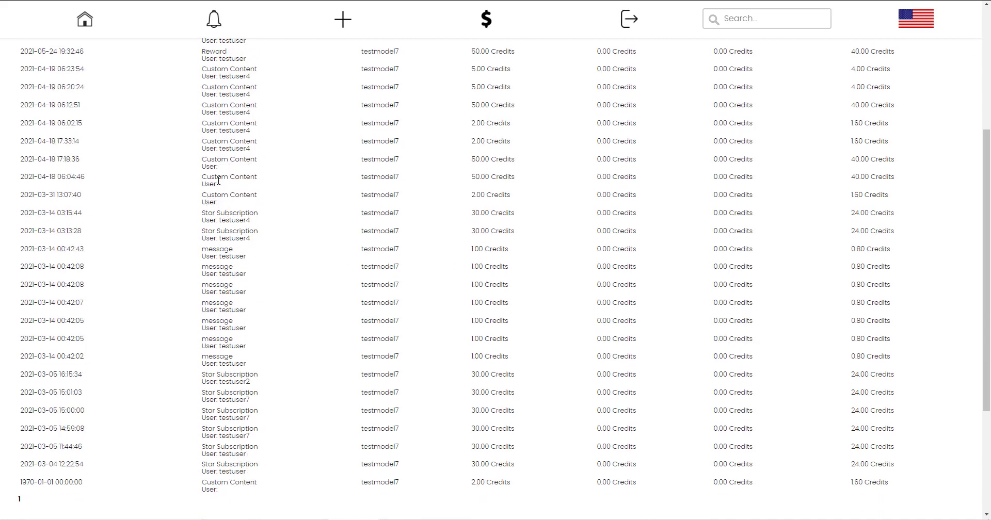
scroll(259, 289, "down", 2)
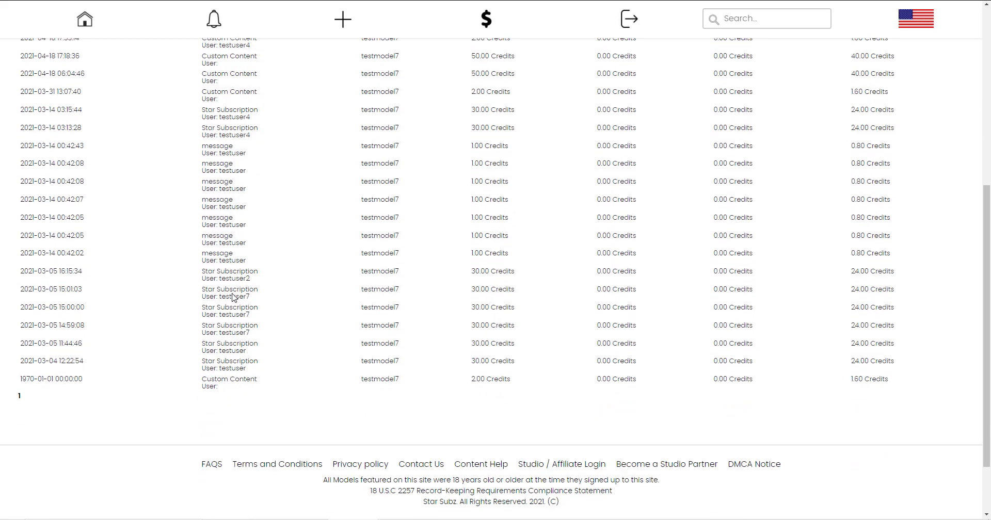
left_click_drag(986, 305, 986, 124)
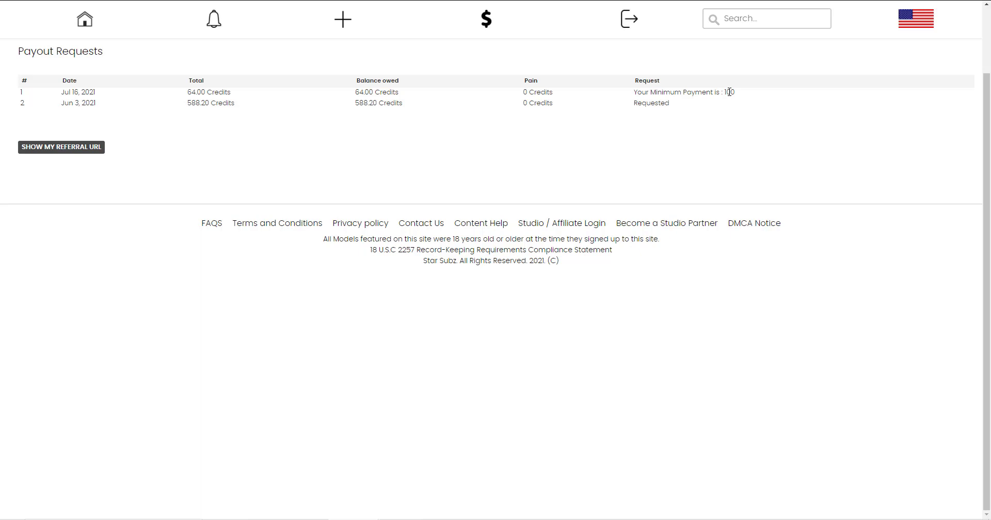
Open the Top Earnings report and scroll through the best-selling content, top buyers and top spenders tables.
left_click(13, 1)
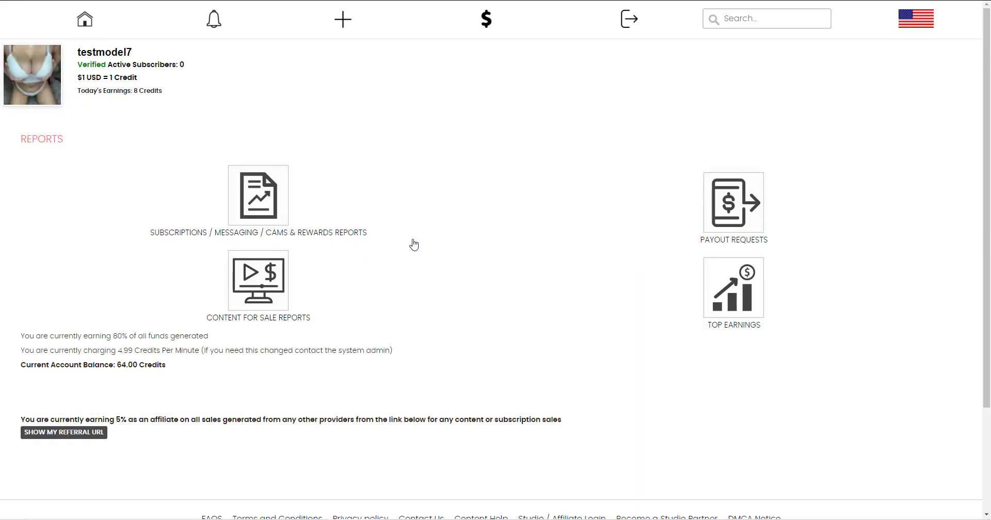
scroll(414, 246, "down", 2)
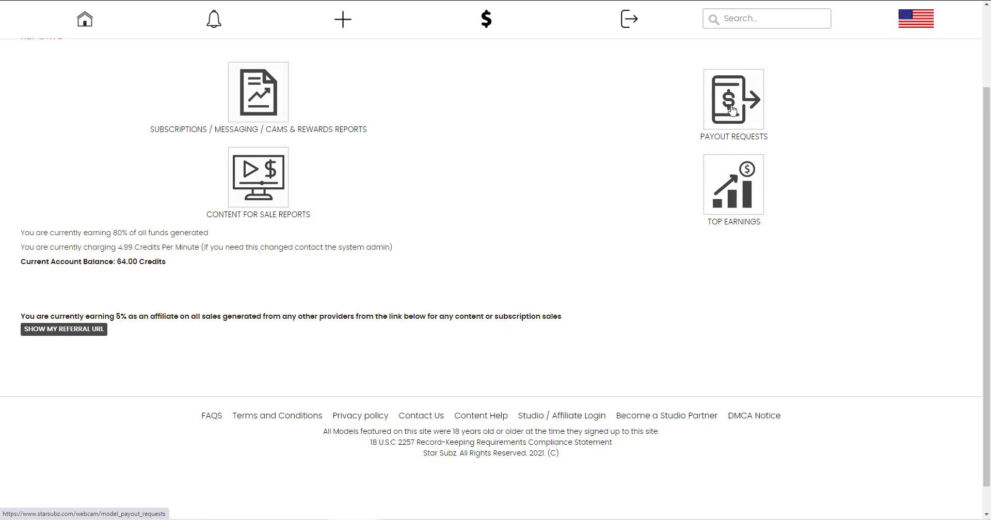
left_click(732, 194)
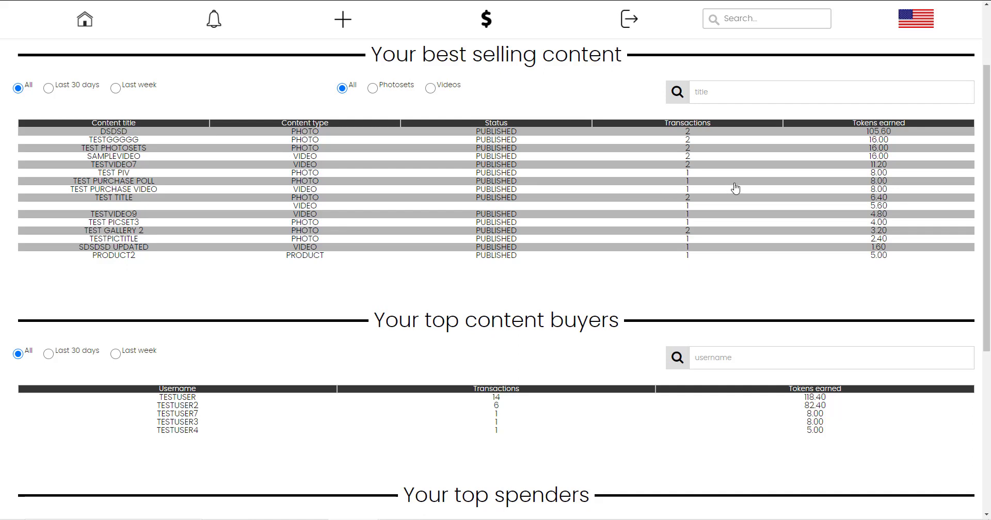
scroll(742, 189, "down", 3)
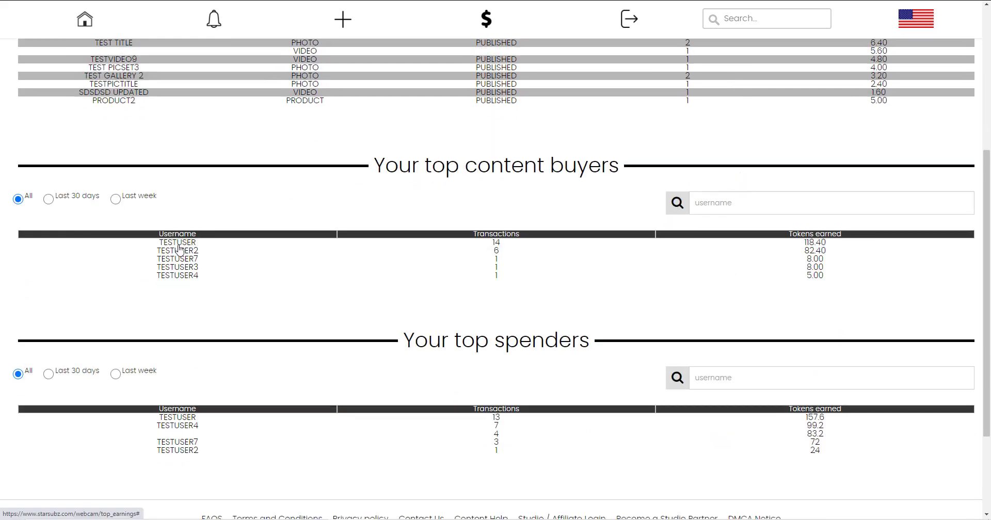
scroll(282, 261, "down", 2)
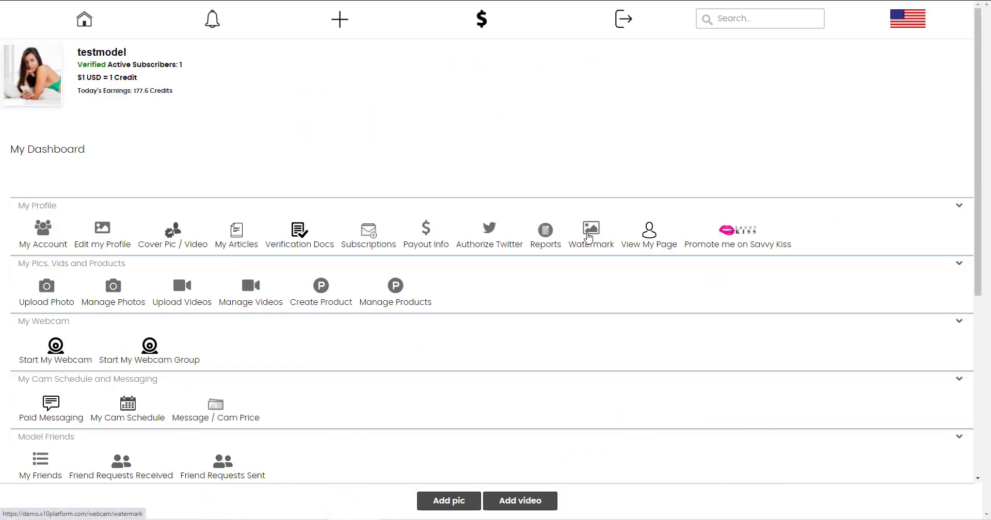
left_click(589, 236)
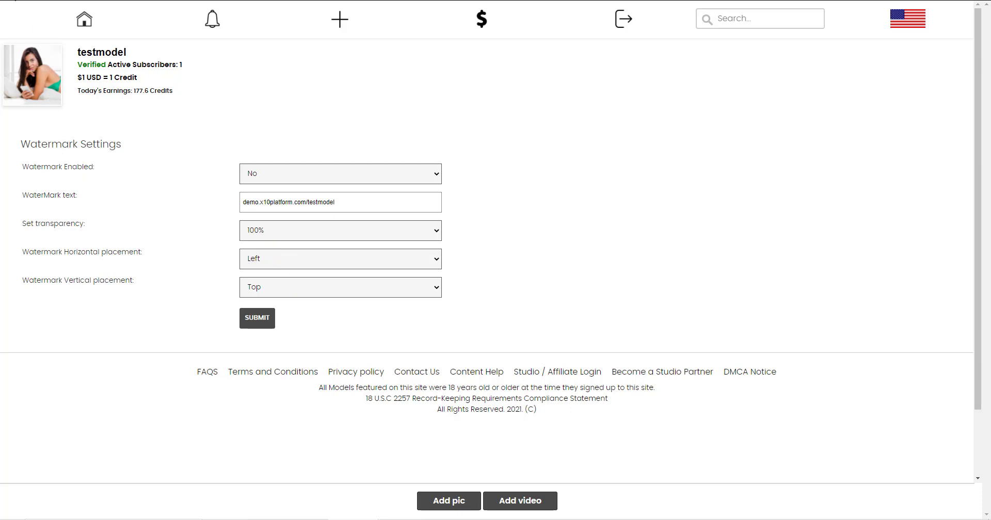
left_click(300, 258)
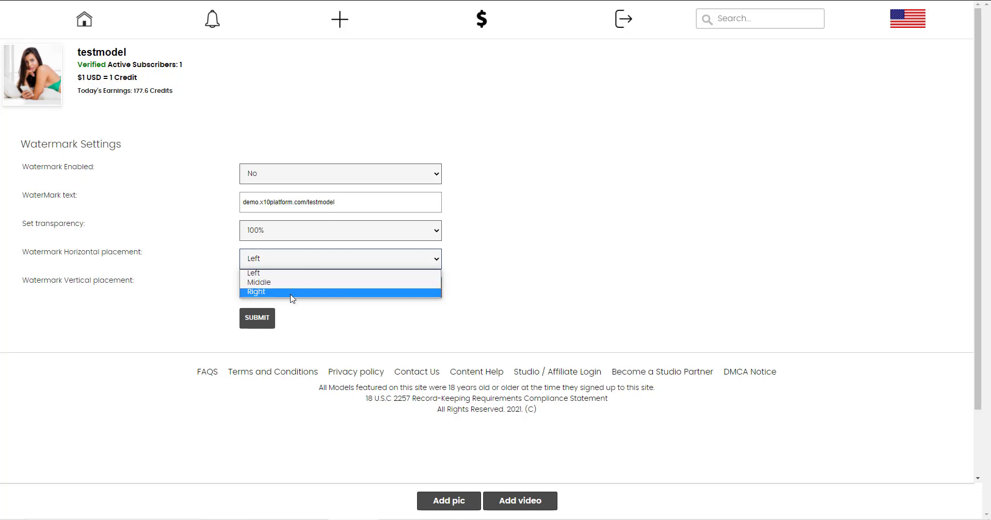
left_click(217, 272)
left_click(271, 288)
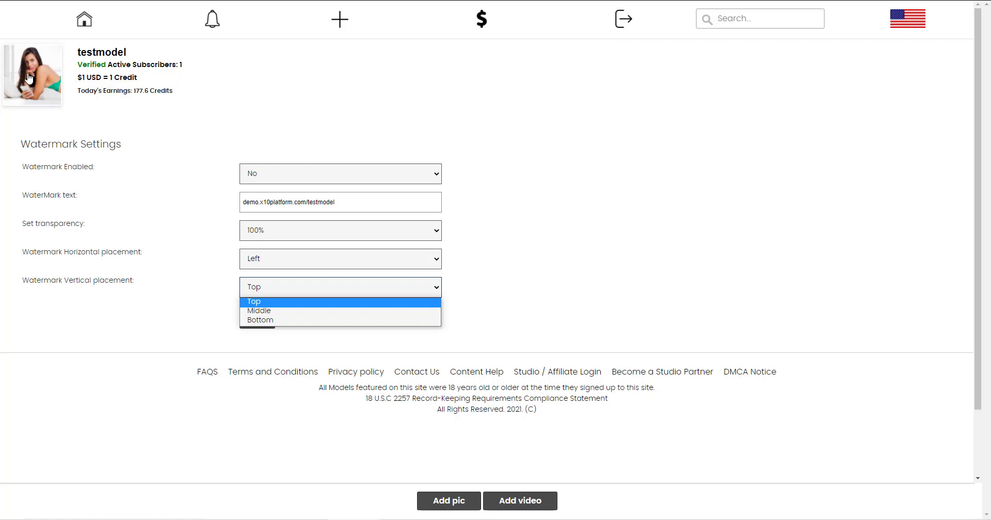
left_click(14, 2)
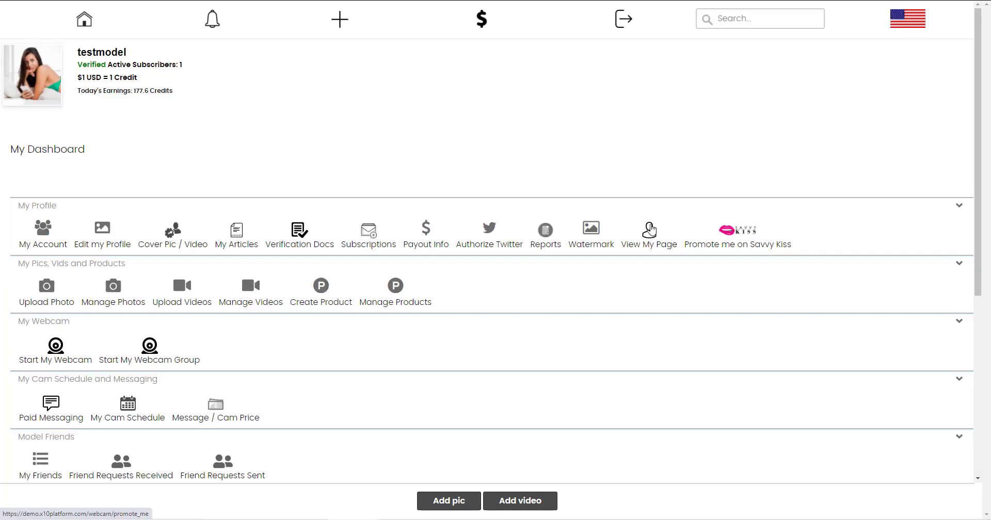
left_click(648, 239)
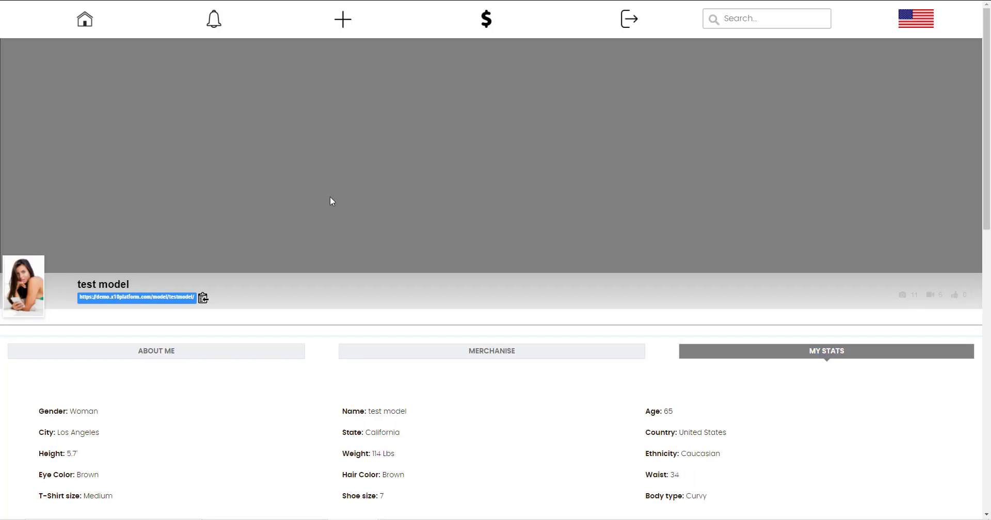
scroll(331, 237, "down", 9)
scroll(332, 240, "down", 15)
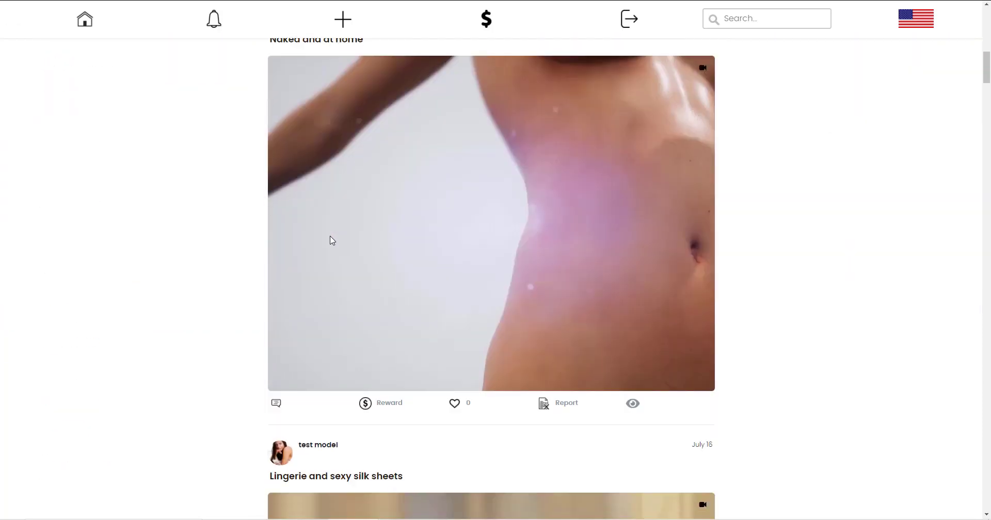
scroll(331, 240, "down", 20)
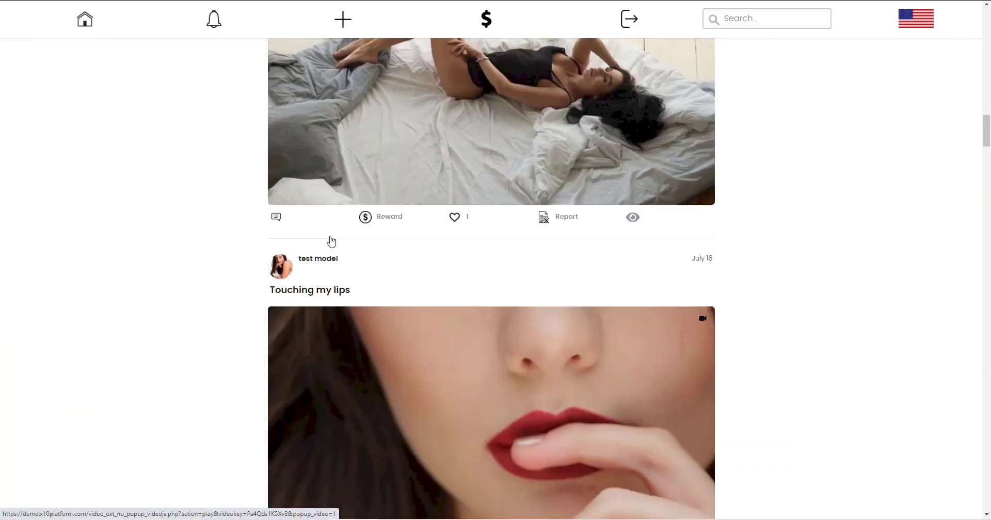
scroll(331, 241, "down", 10)
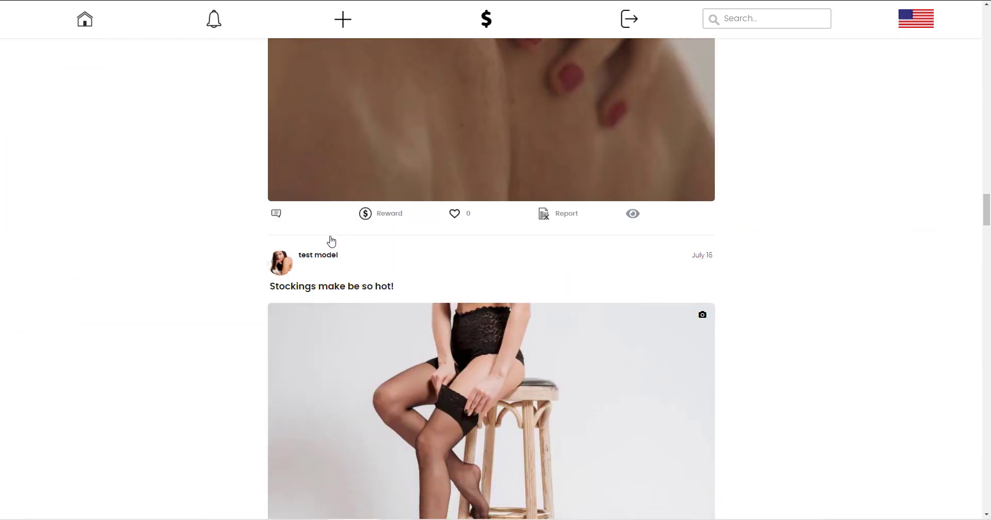
scroll(331, 241, "down", 20)
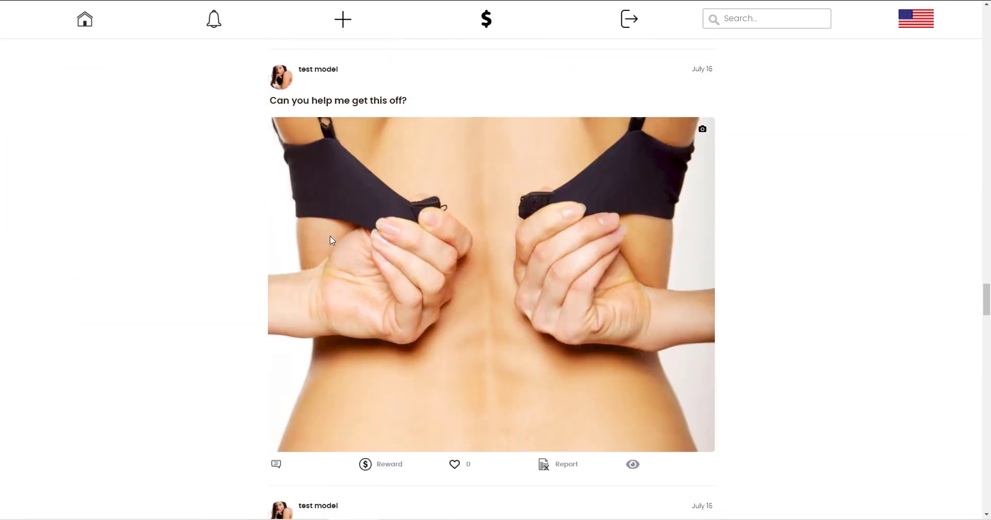
scroll(331, 241, "down", 12)
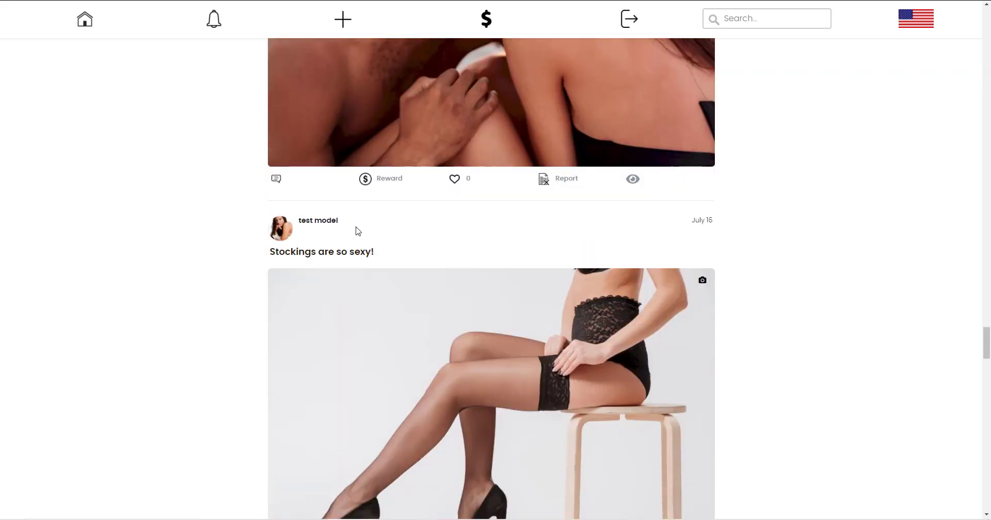
left_click(633, 180)
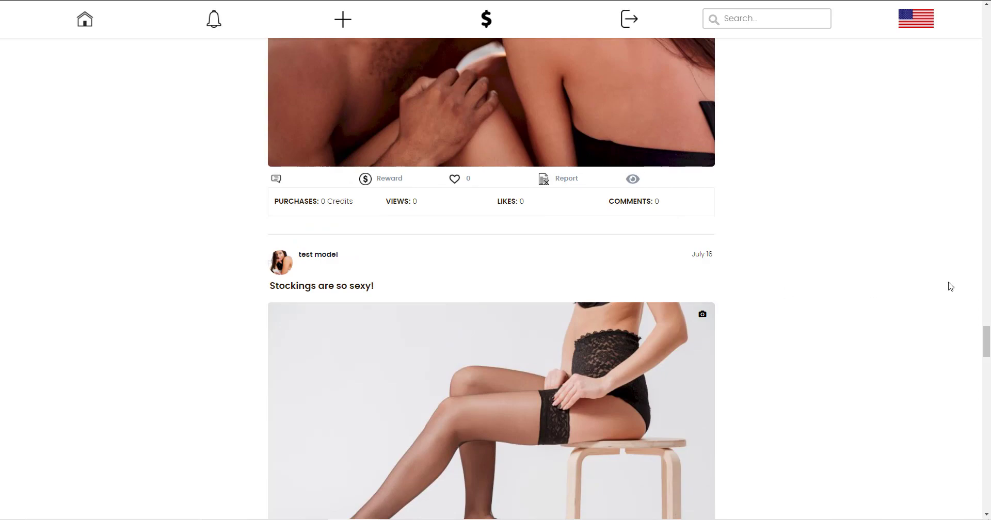
left_click_drag(985, 343, 983, 127)
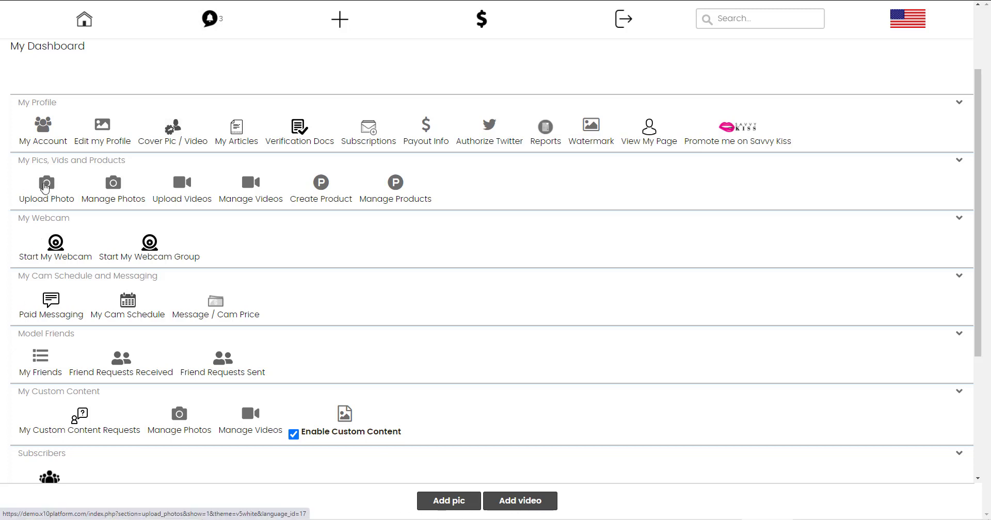
Open Upload Photo and select the bikini-on-wooden-background image as the file to upload.
left_click(44, 187)
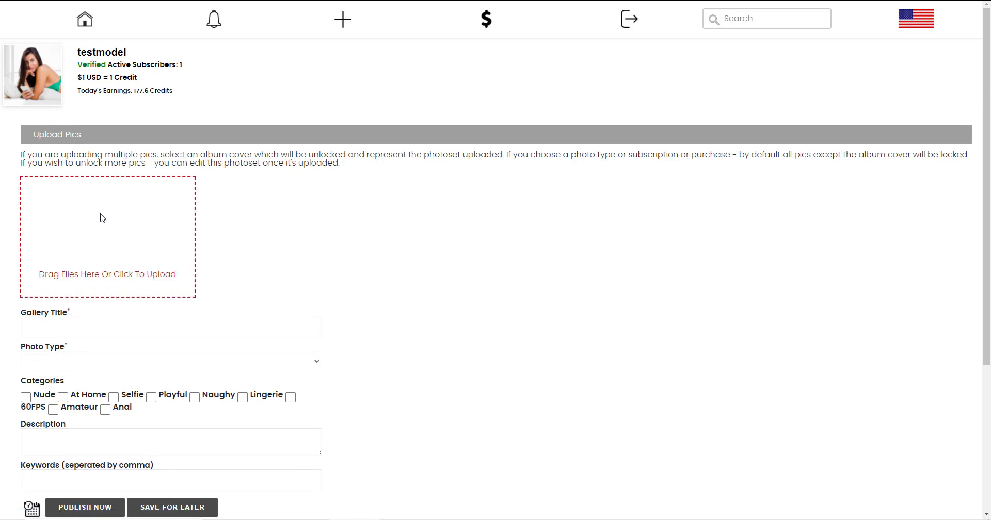
left_click(103, 217)
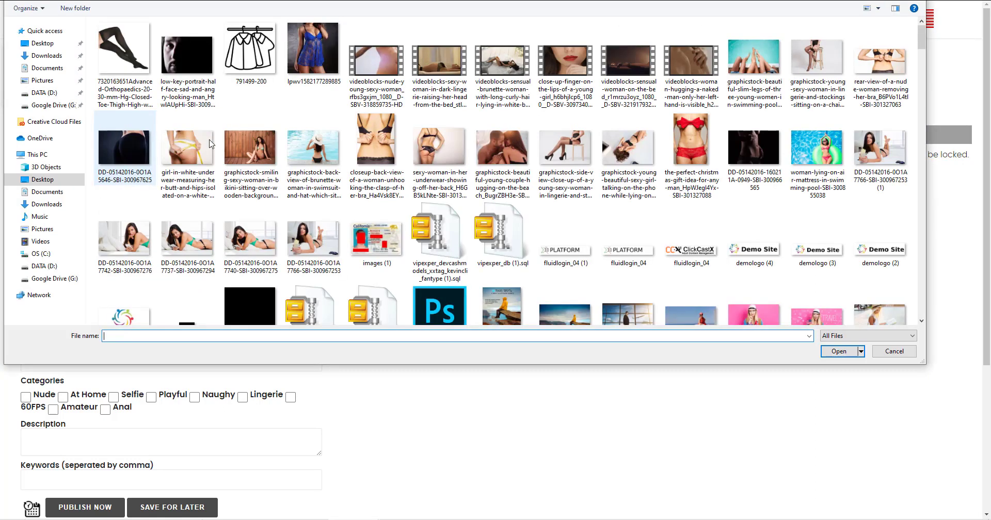
left_click(249, 150)
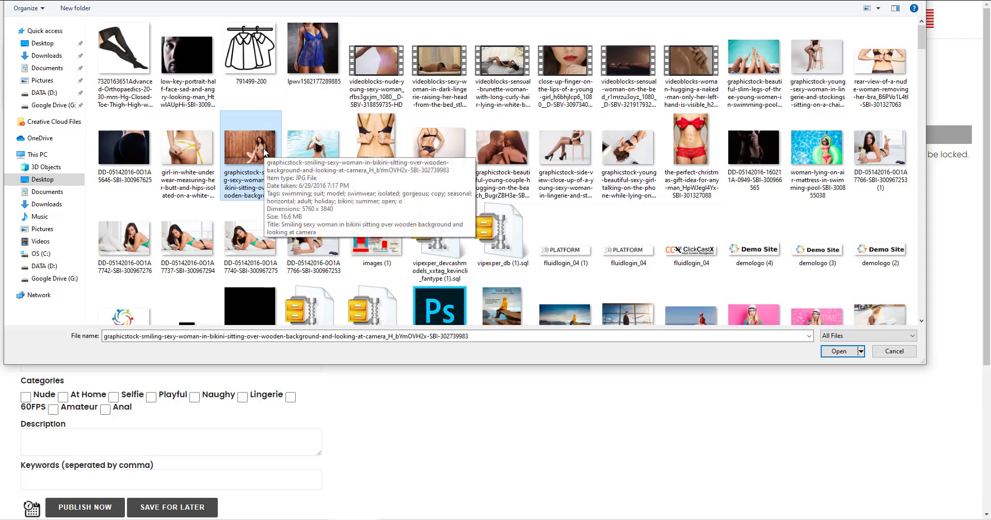
left_click_drag(264, 147, 569, 150)
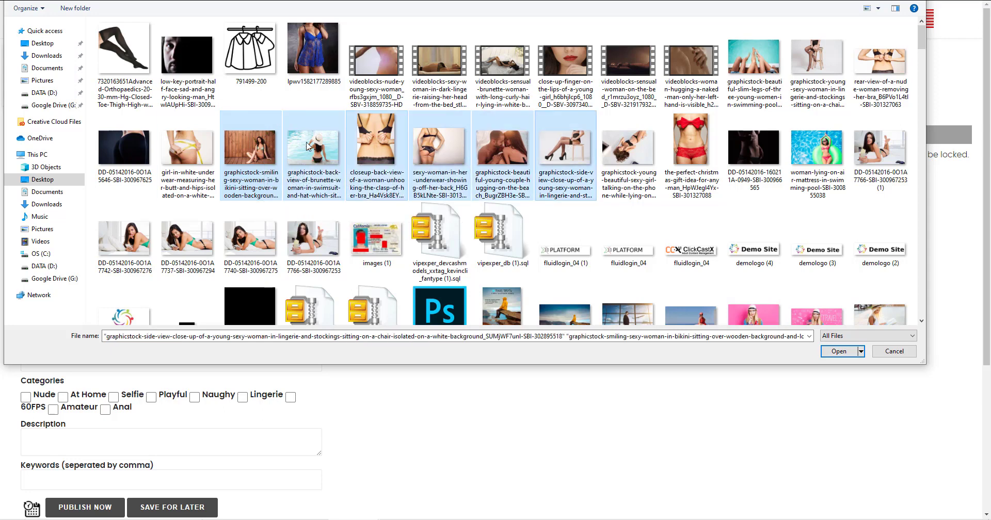
left_click(238, 146)
left_click(833, 353)
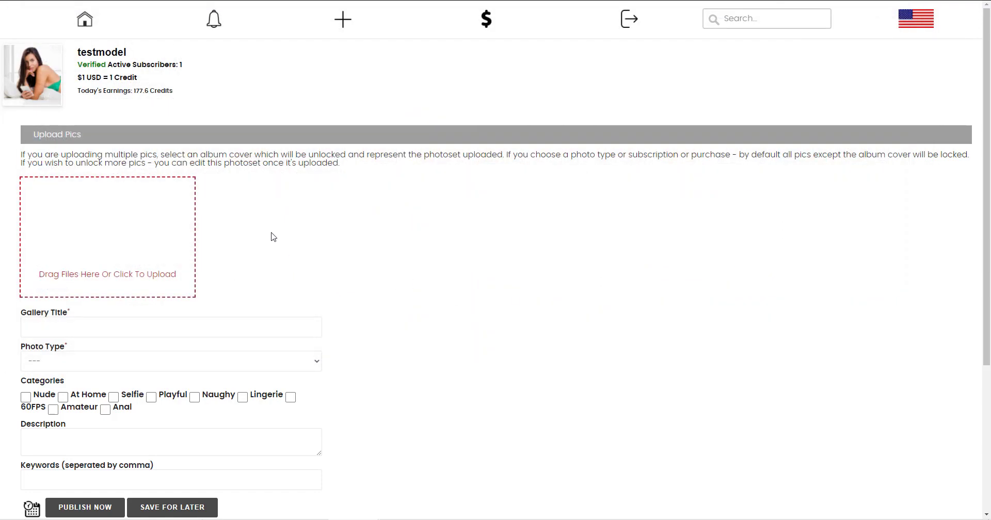
Make the uploaded photo the album cover and title the gallery 'title'.
scroll(273, 237, "down", 3)
scroll(273, 235, "up", 3)
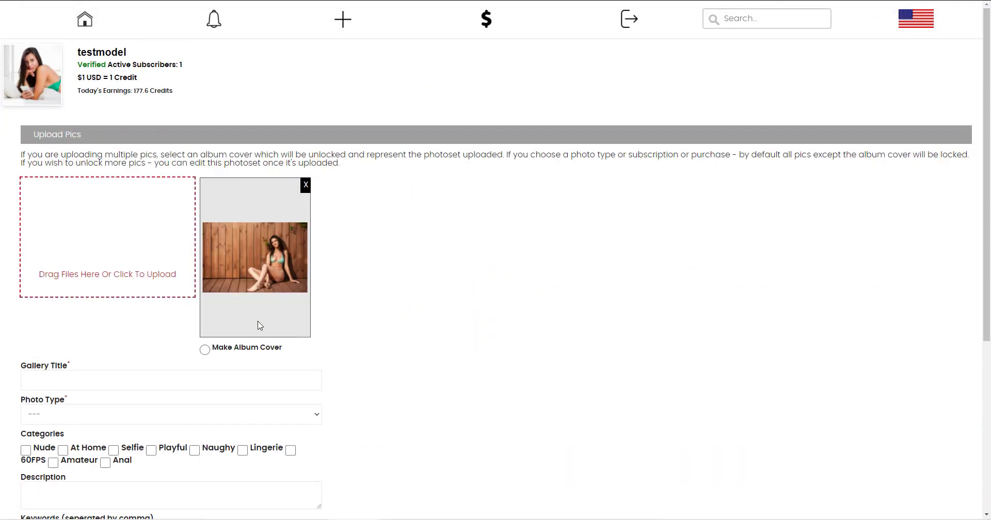
left_click(205, 350)
scroll(268, 289, "down", 4)
left_click(46, 179)
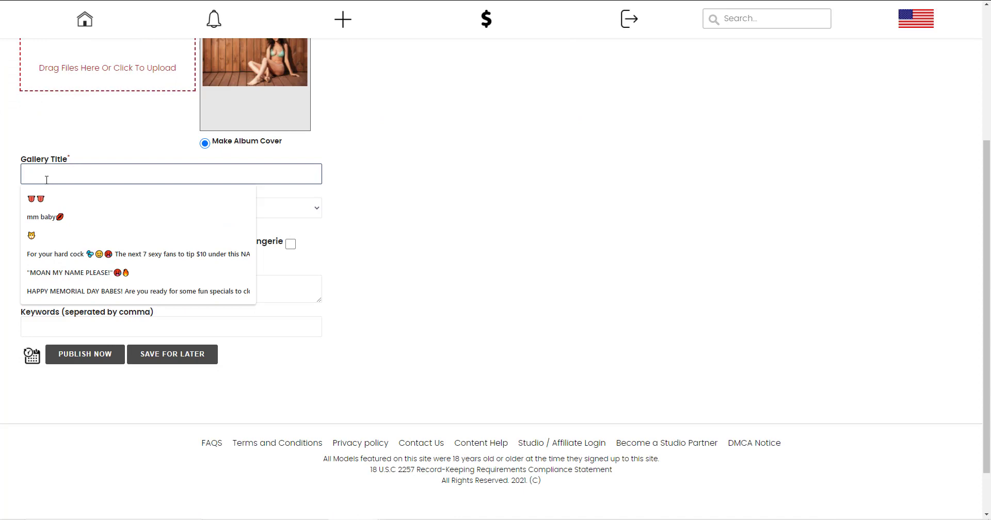
type("title")
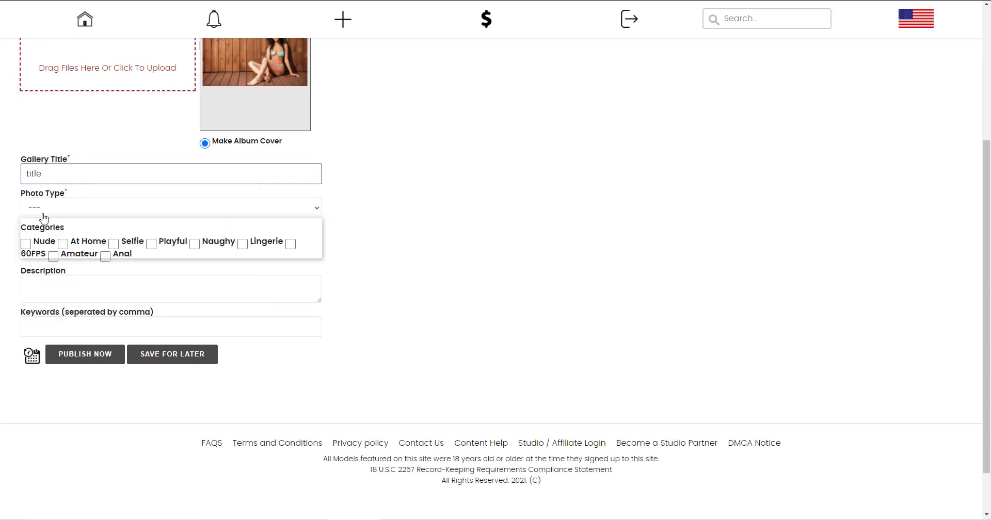
Set the photo type to Purchase with a price of 10 credits.
left_click(43, 212)
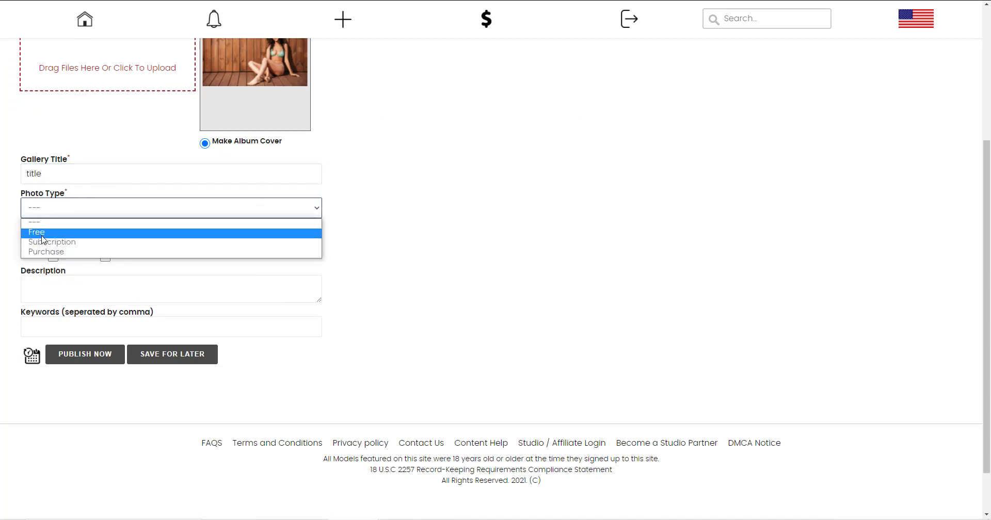
left_click(74, 242)
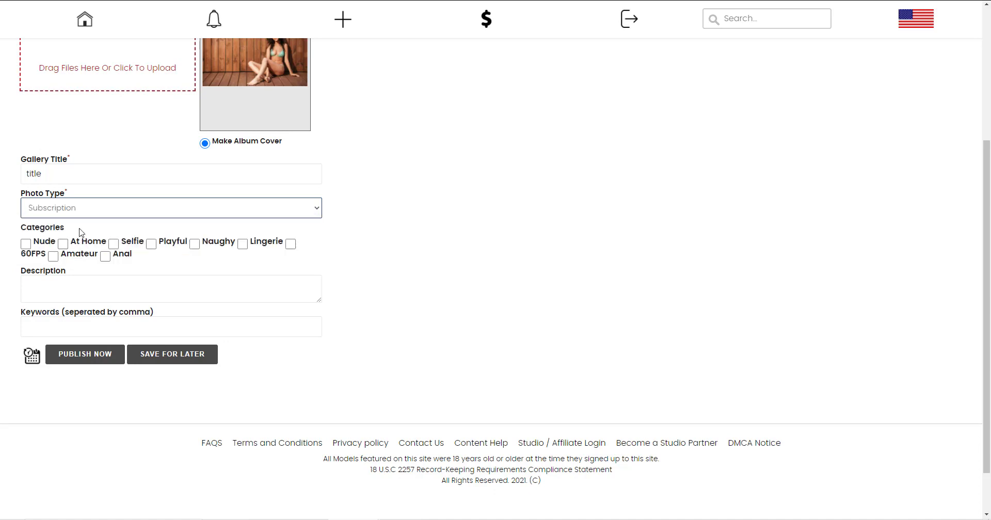
left_click(77, 208)
left_click(62, 252)
left_click(50, 235)
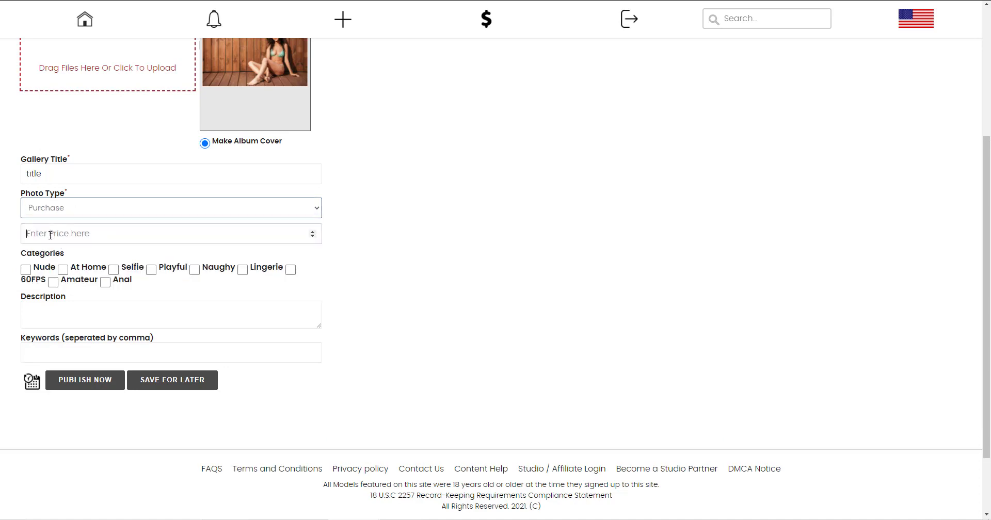
type("10")
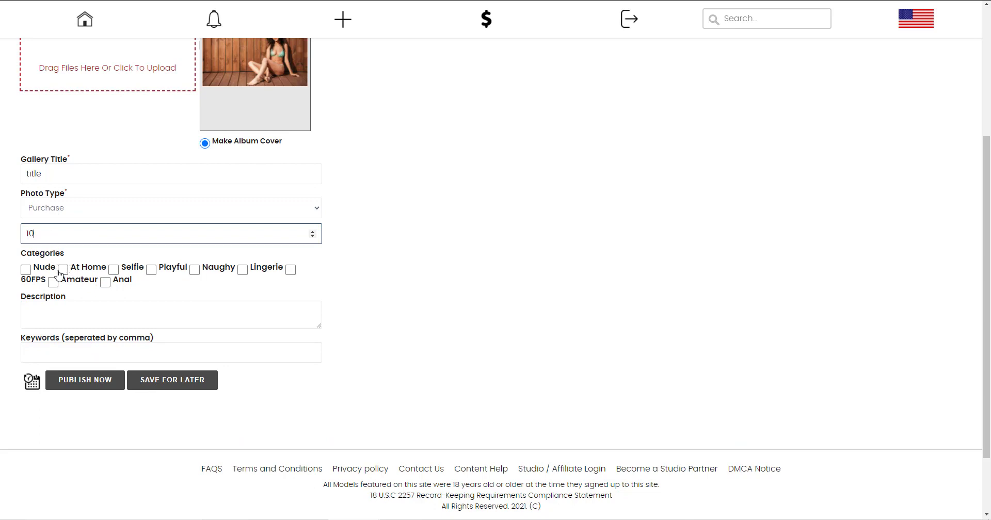
Tag the photoset Playful and Nude and add the description 'here is a description photoeset'.
left_click(151, 270)
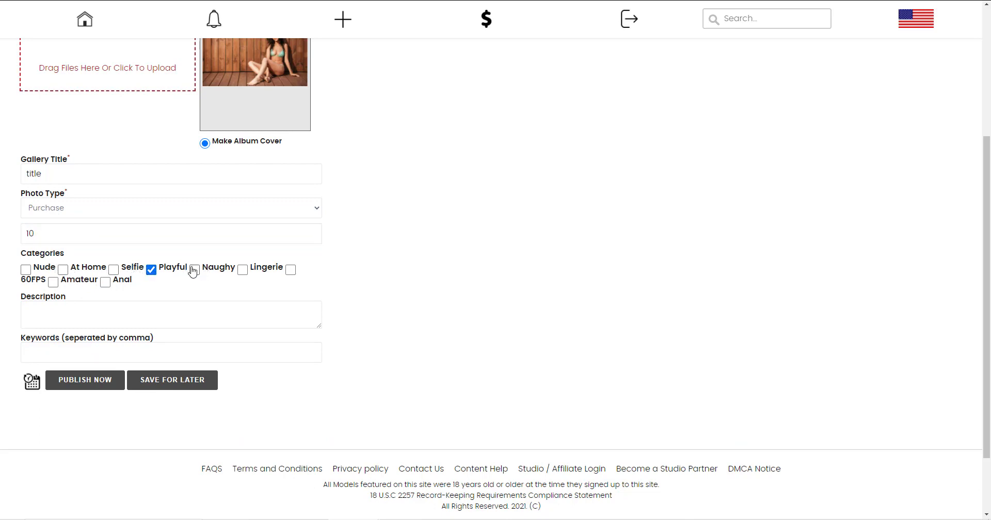
left_click(26, 270)
left_click(127, 314)
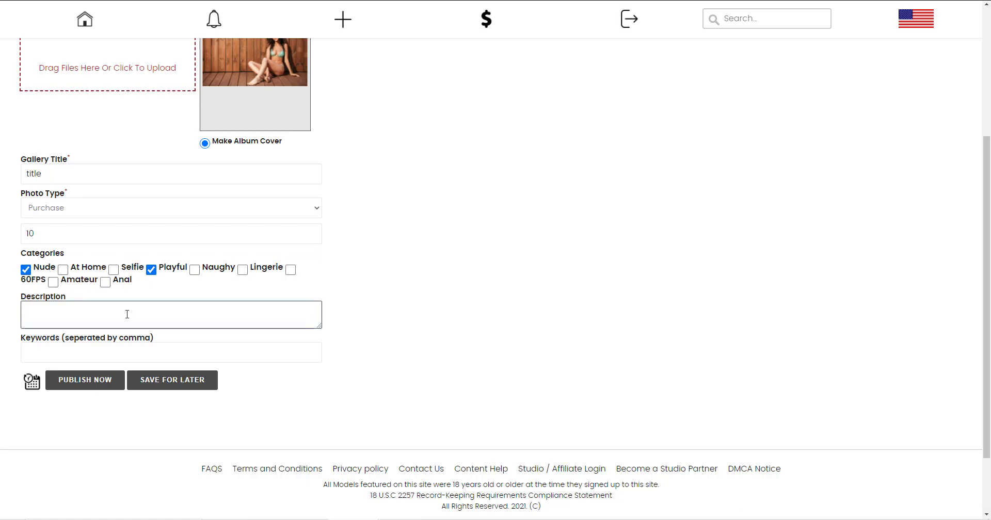
type("here is a description")
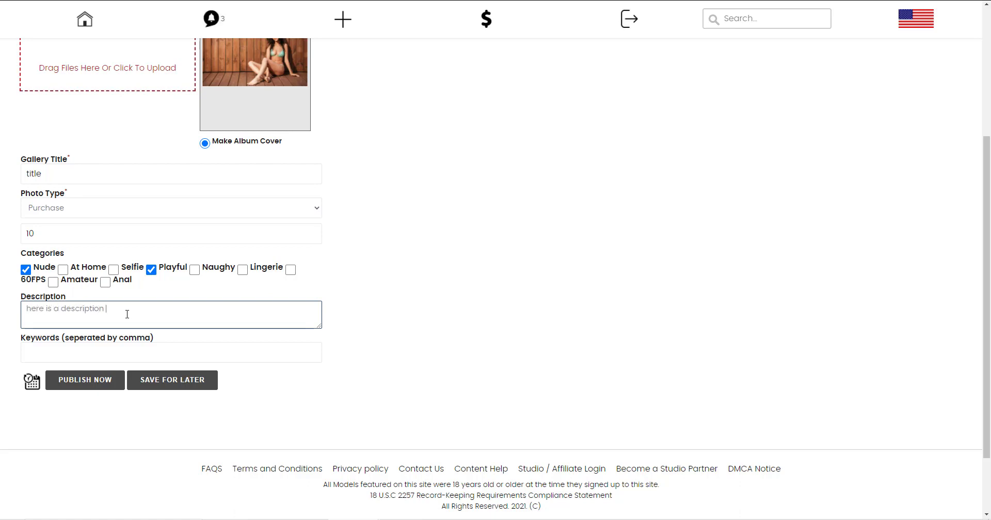
type(" photoeset")
Add keywords 'keyword1, keyword2', schedule the release for 2021-07-16, and publish the photoset.
left_click(100, 349)
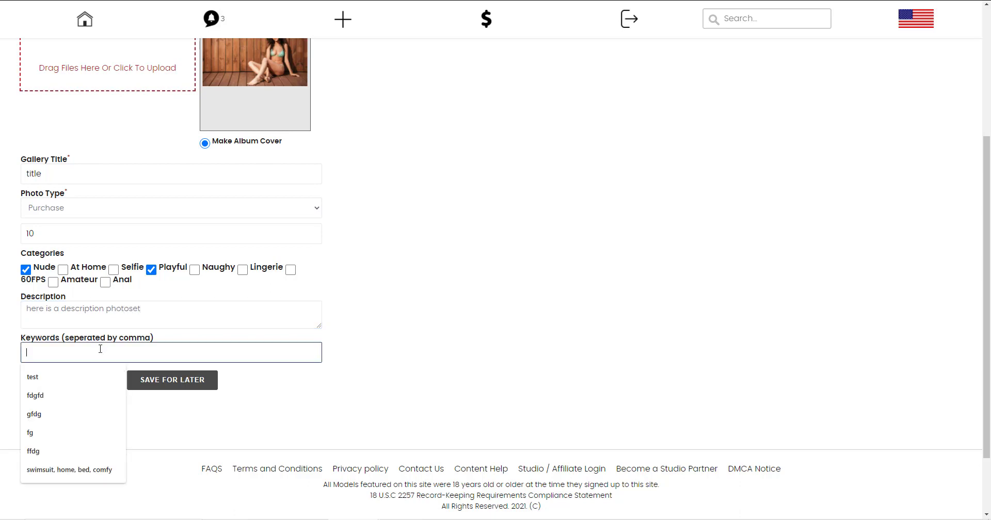
type("keyword1, keyword2")
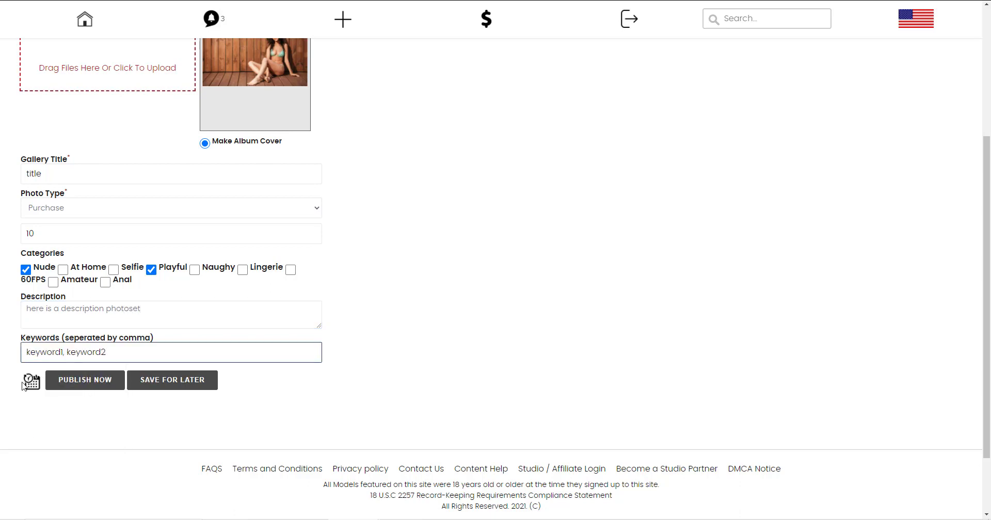
left_click(36, 384)
left_click(52, 386)
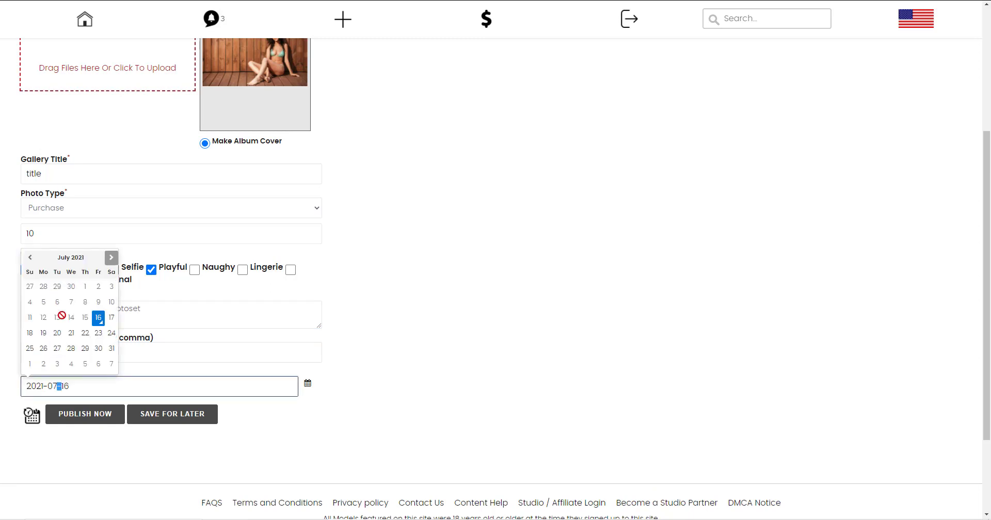
left_click(197, 345)
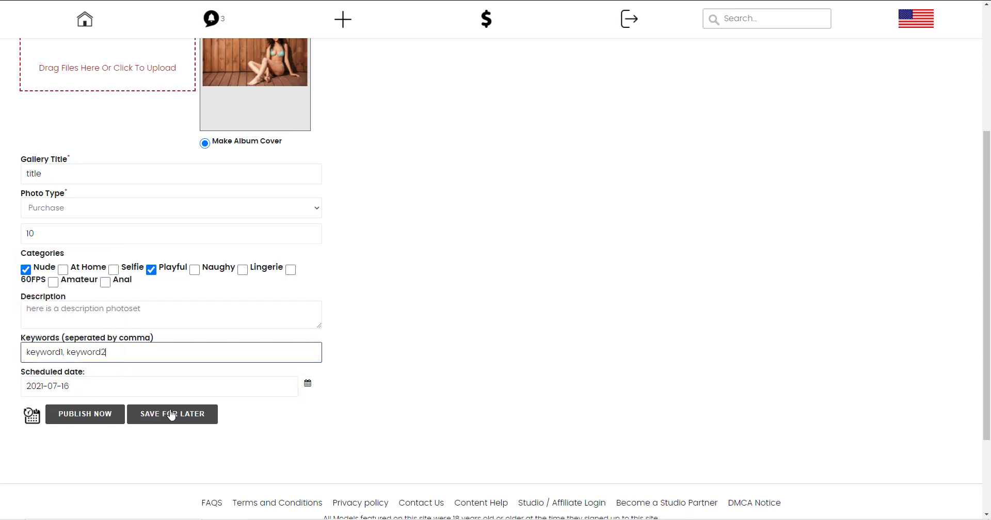
left_click(93, 419)
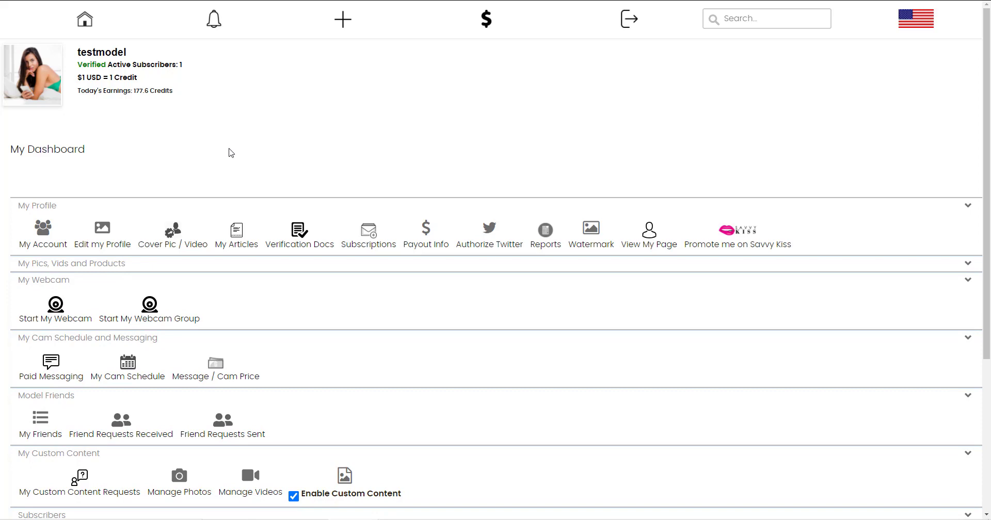
Try setting a price of 10 for all photosets, then cancel the change.
scroll(327, 131, "down", 4)
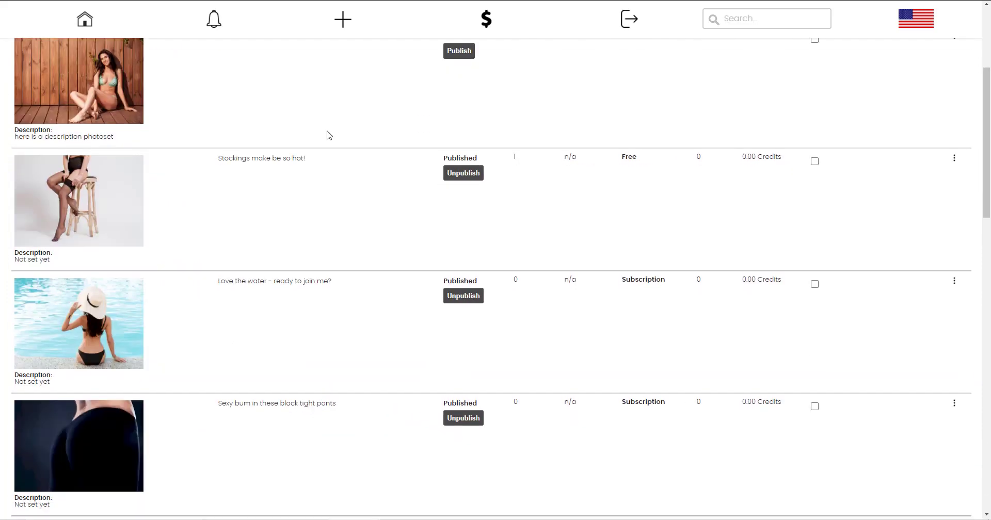
scroll(327, 132, "up", 4)
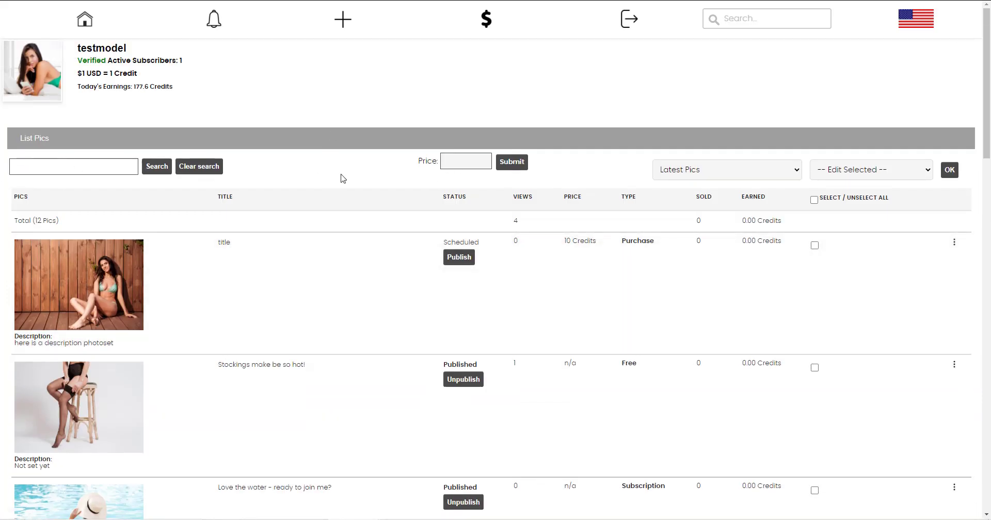
left_click(461, 165)
type("10")
key("Return")
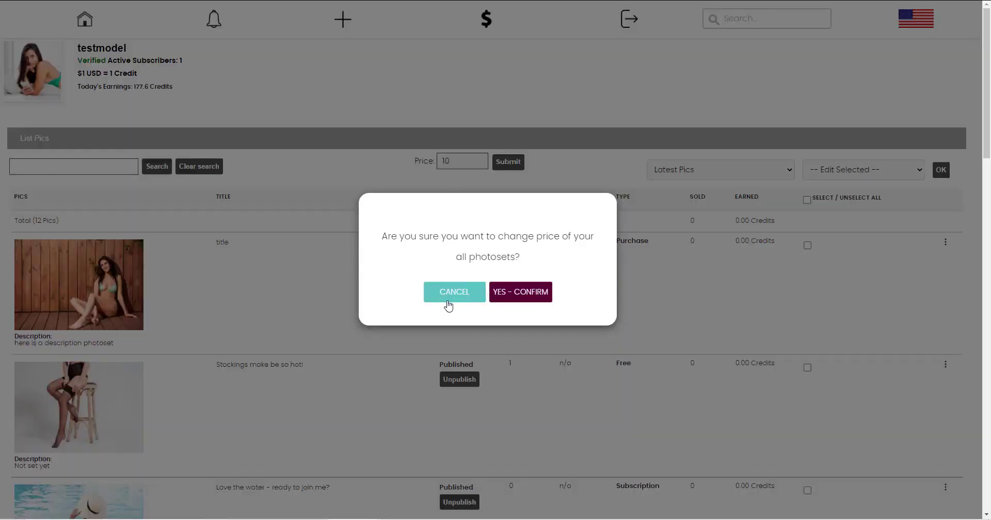
left_click(446, 295)
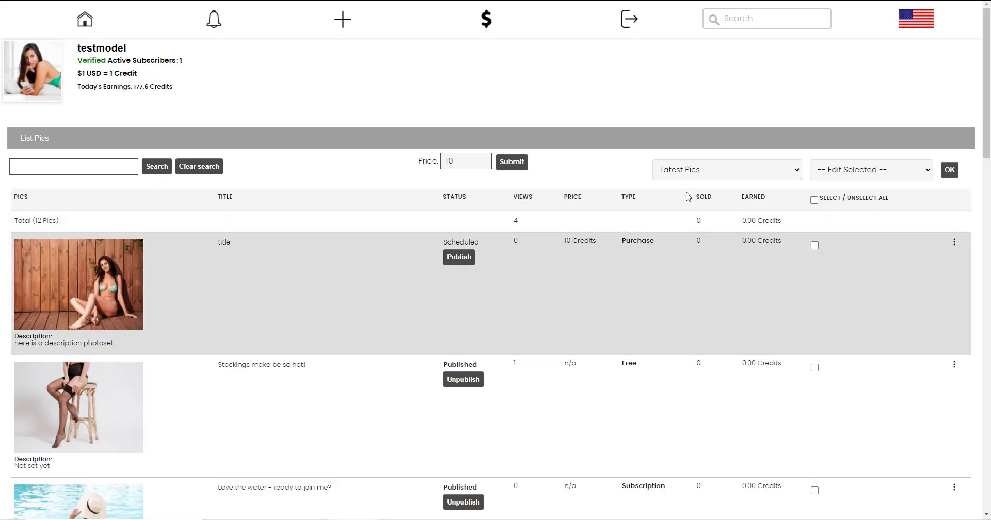
Check the sort and bulk-action options, select all photosets, and open 'title' for editing.
left_click(716, 176)
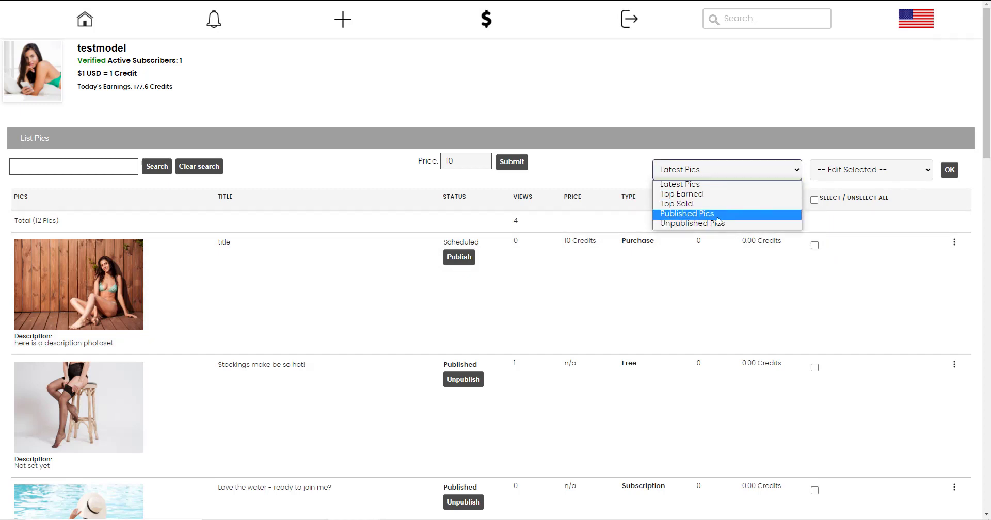
left_click(841, 170)
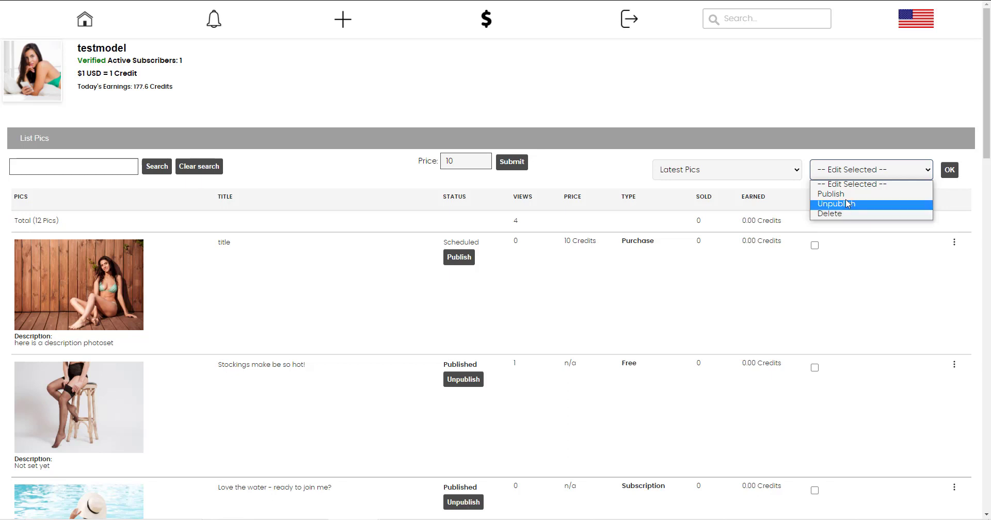
left_click(864, 153)
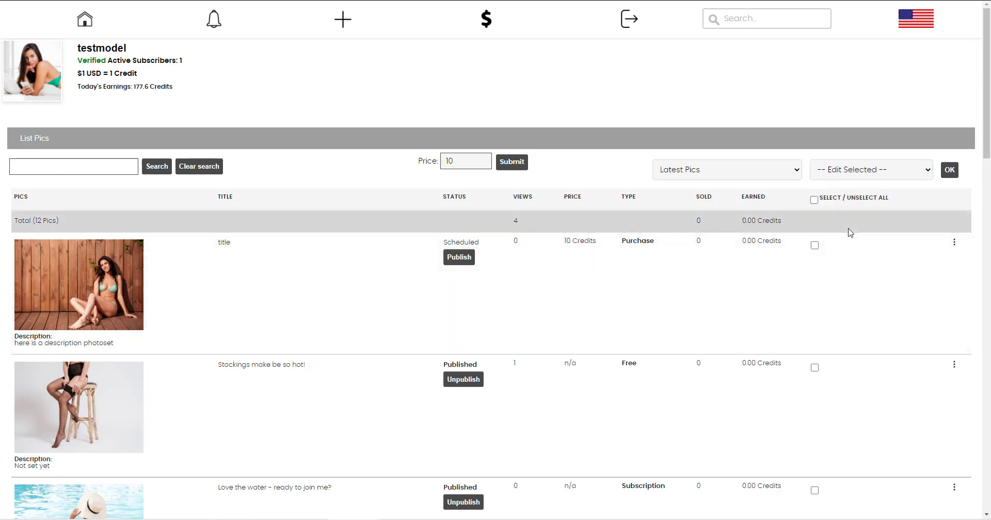
left_click(815, 199)
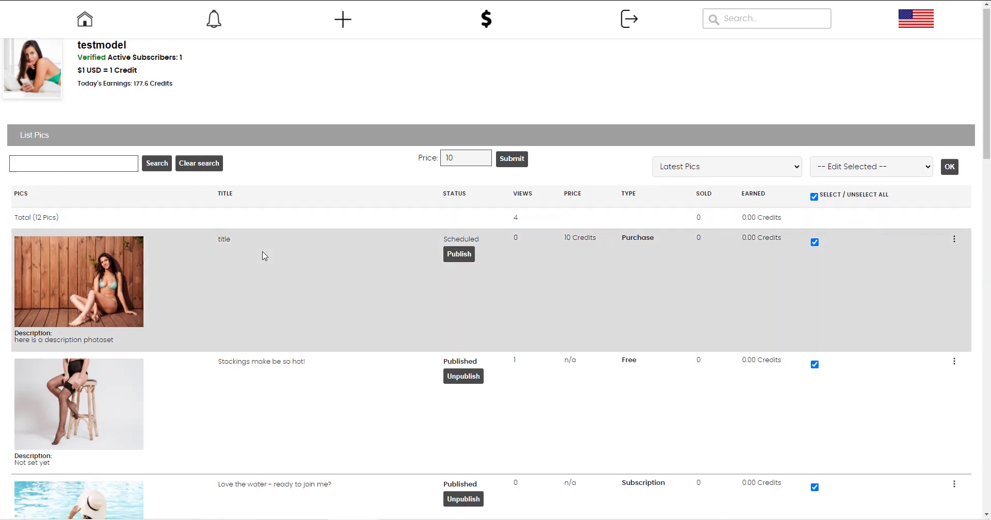
scroll(262, 256, "down", 1)
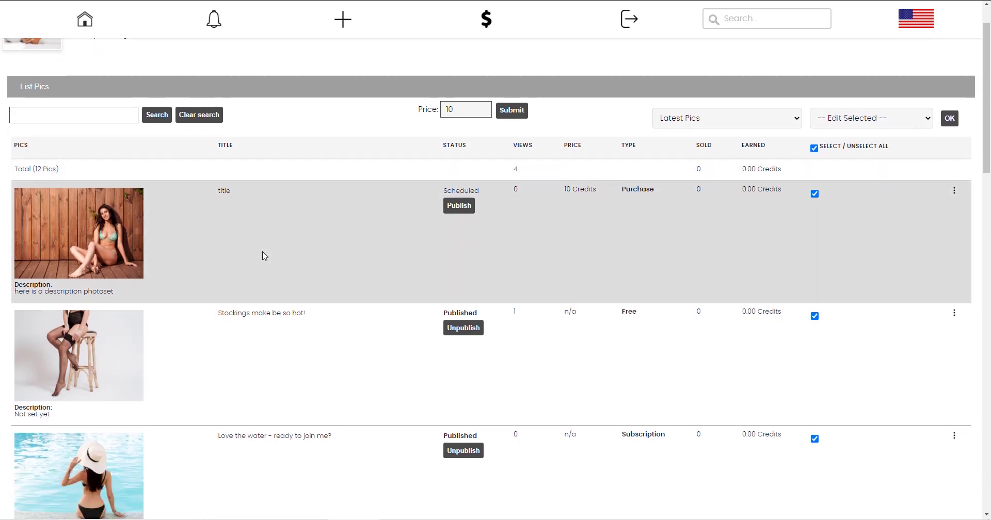
left_click(74, 228)
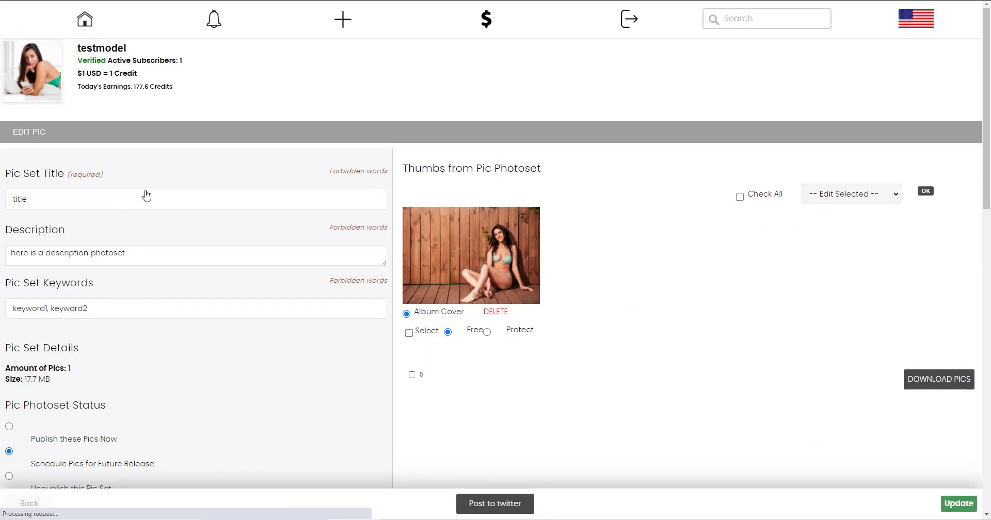
scroll(149, 159, "down", 3)
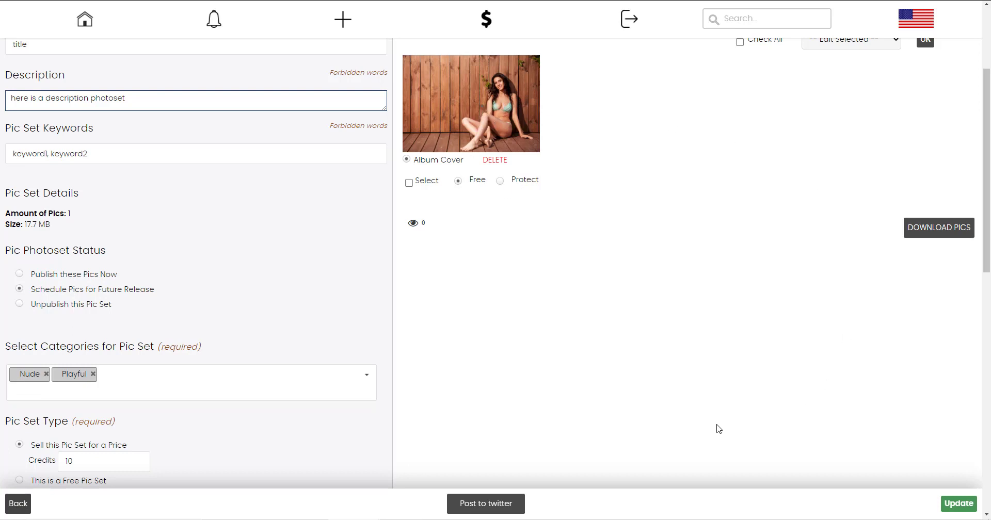
scroll(294, 318, "up", 2)
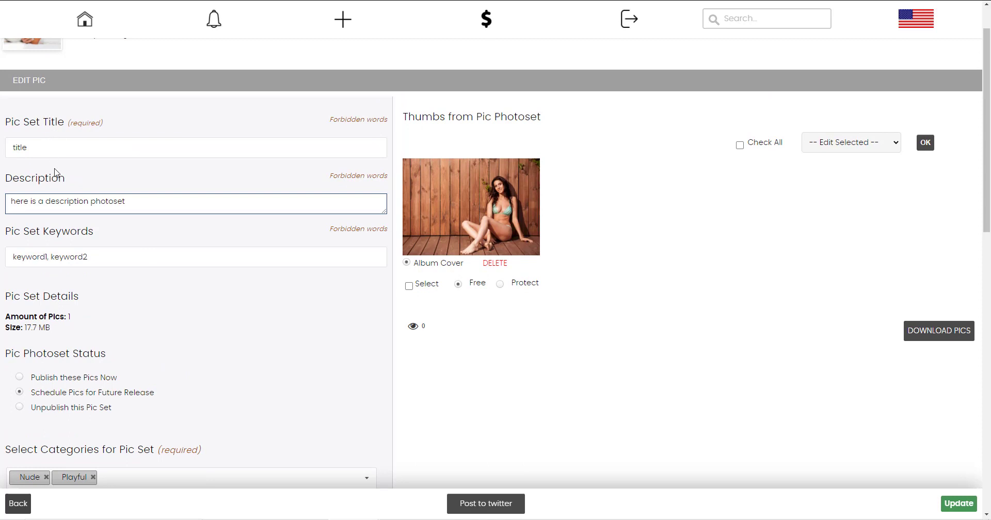
left_click(338, 122)
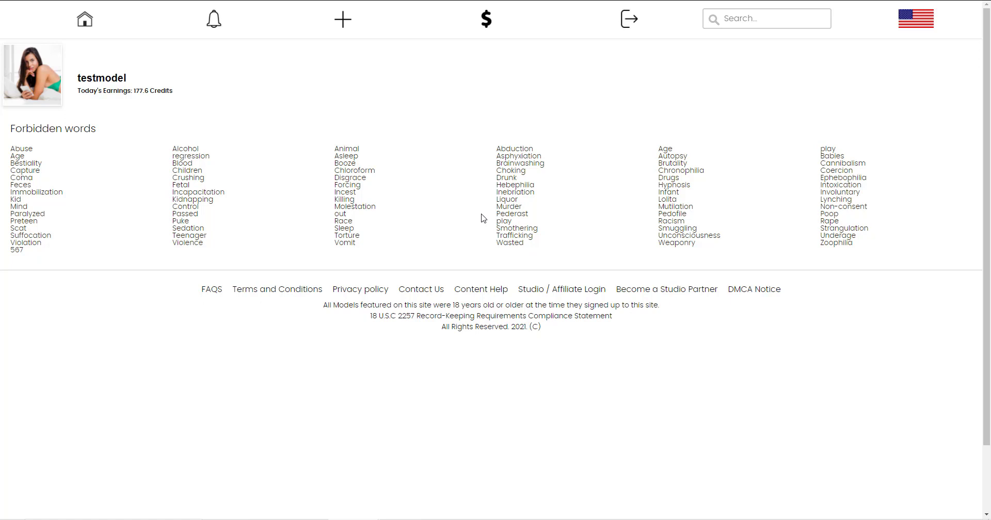
left_click(88, 20)
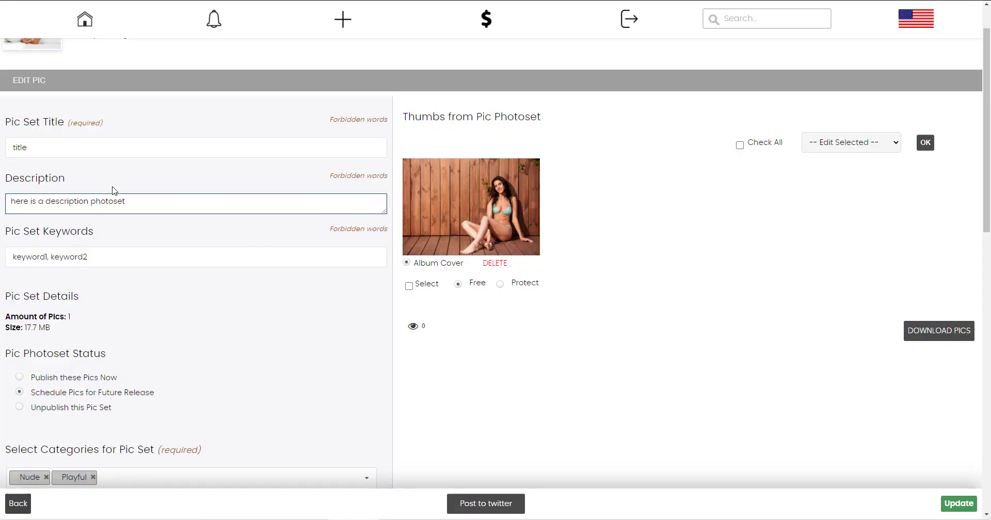
scroll(102, 242, "down", 2)
scroll(109, 237, "down", 2)
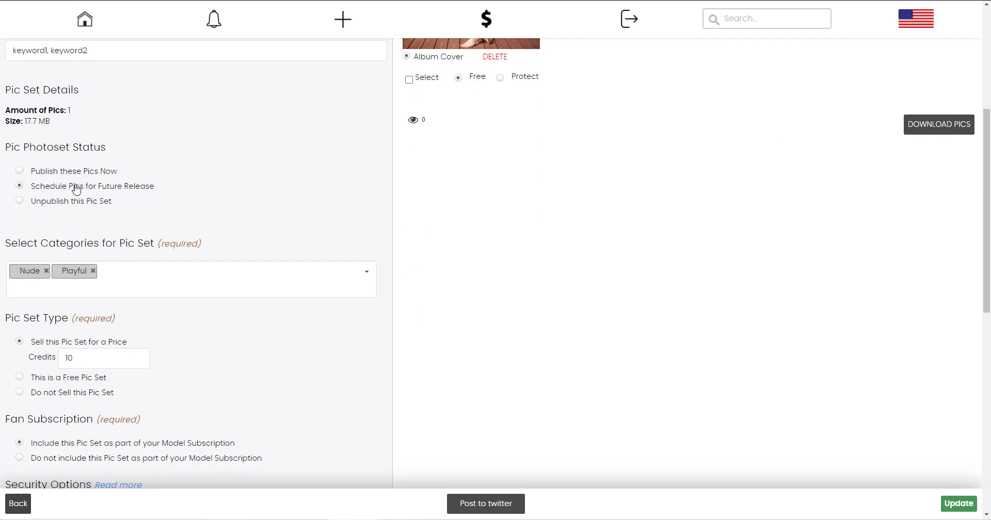
left_click(62, 174)
scroll(88, 168, "down", 5)
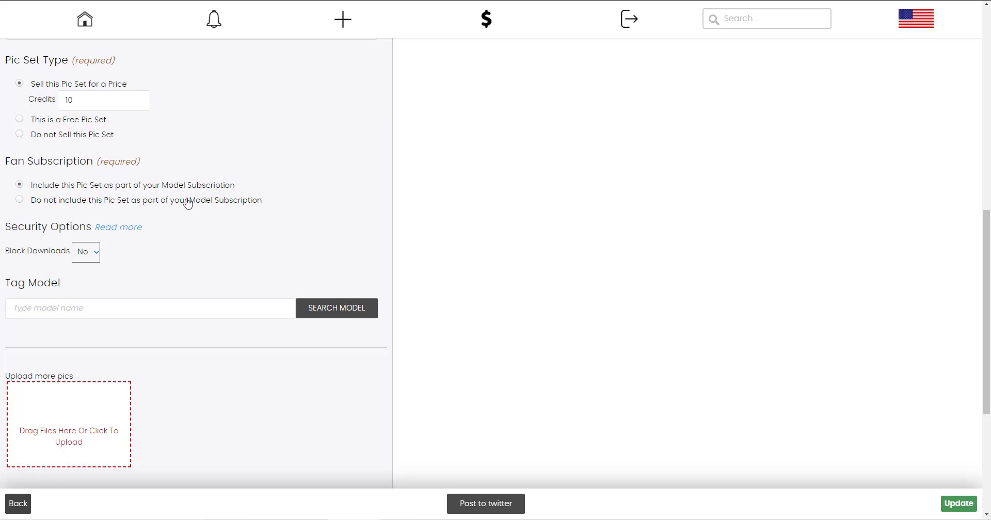
scroll(129, 217, "down", 5)
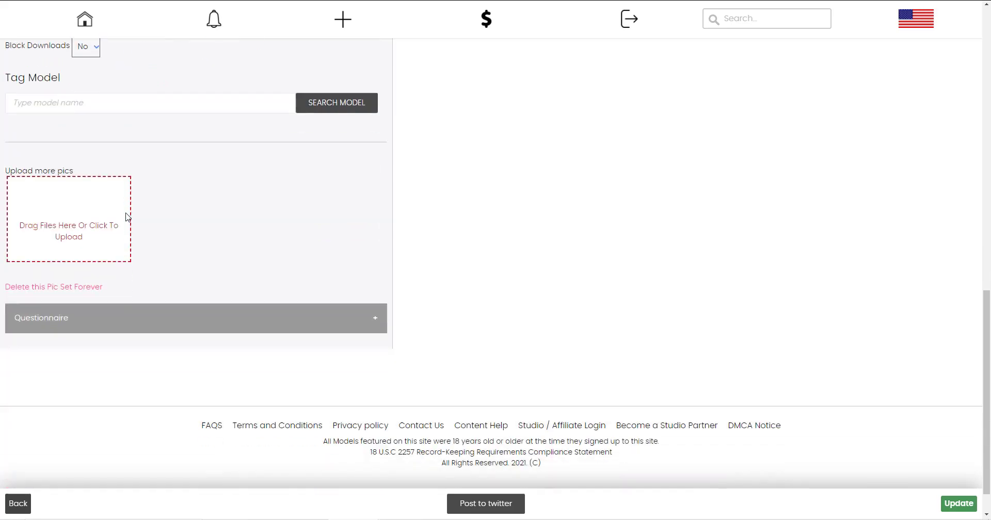
scroll(77, 130, "up", 2)
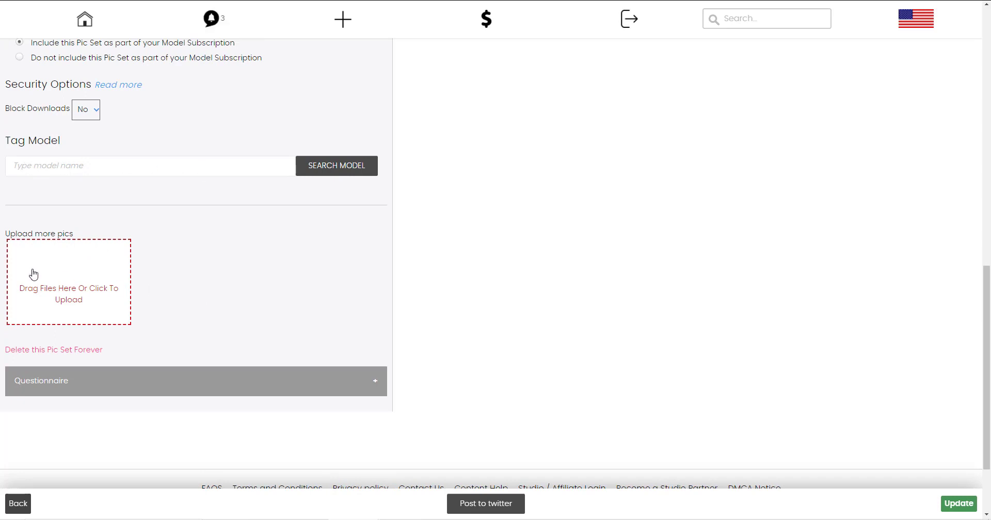
scroll(192, 244, "down", 1)
scroll(170, 258, "down", 2)
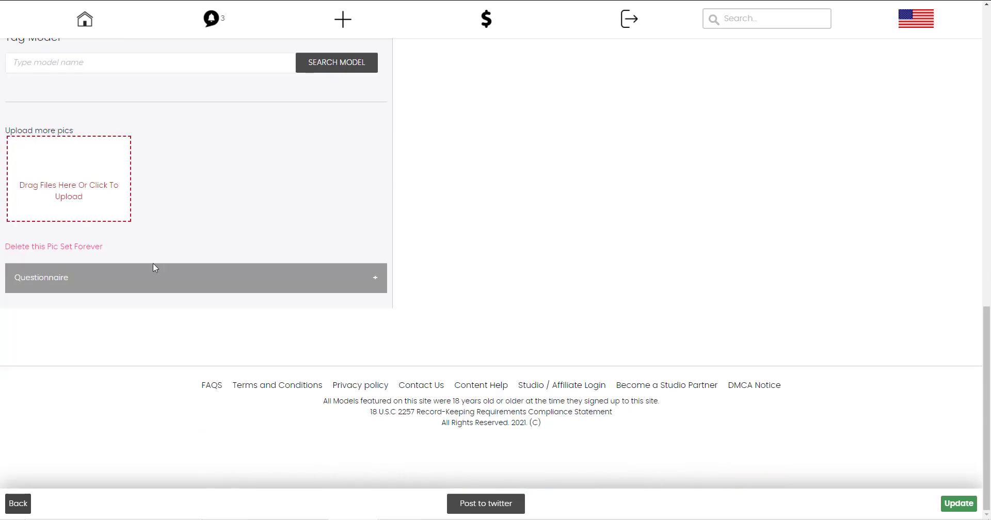
Enter the poll question 'would you like to see more of me here' with options yes, for sure and no.
left_click(155, 268)
scroll(155, 151, "down", 3)
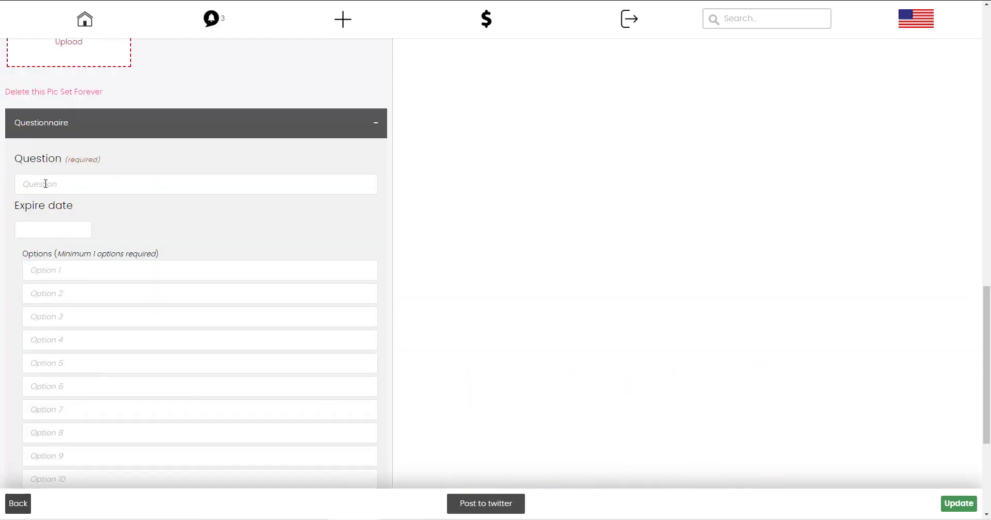
left_click(46, 184)
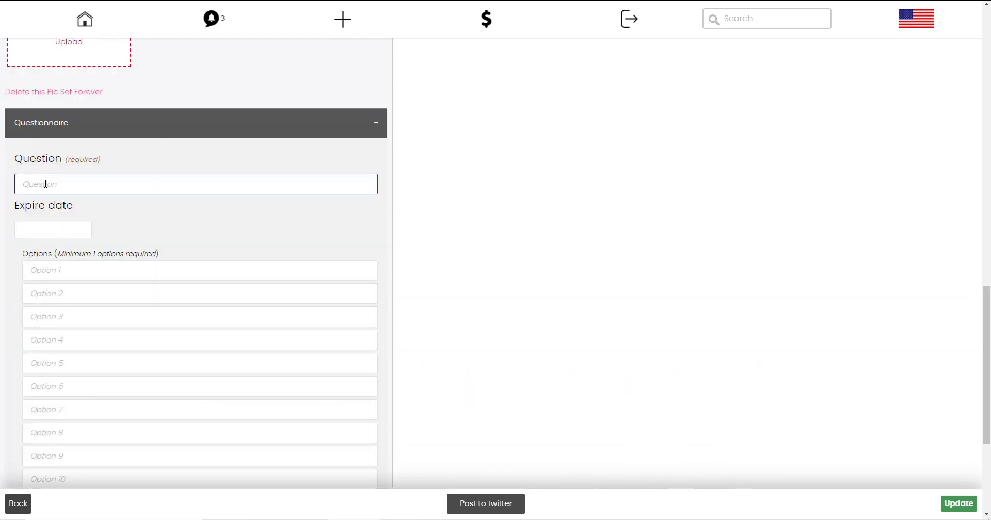
type("wh")
type("uld you like to see mor eof")
type("y")
type("fo")
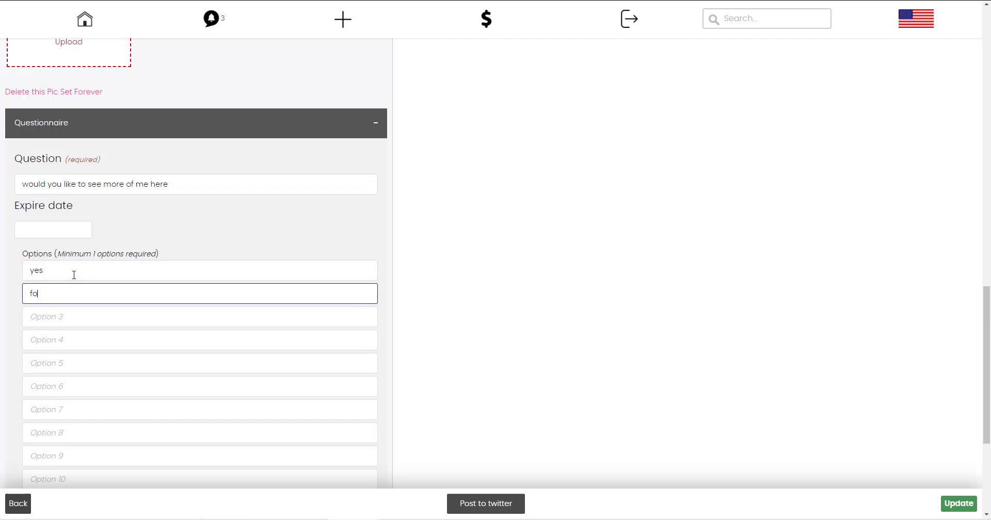
type("r sure")
key("Tab")
type("n")
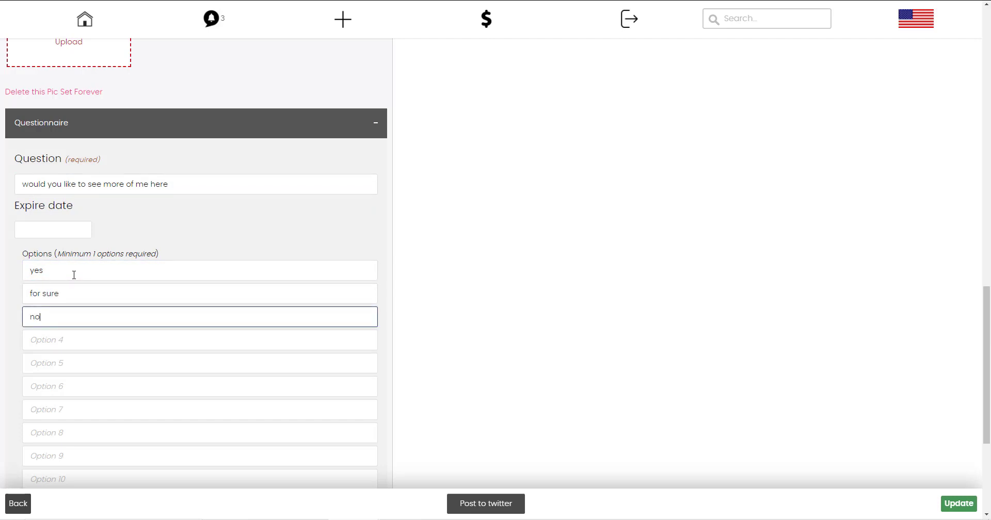
Open the poll's expiry date picker and close it without choosing a date.
left_click(47, 233)
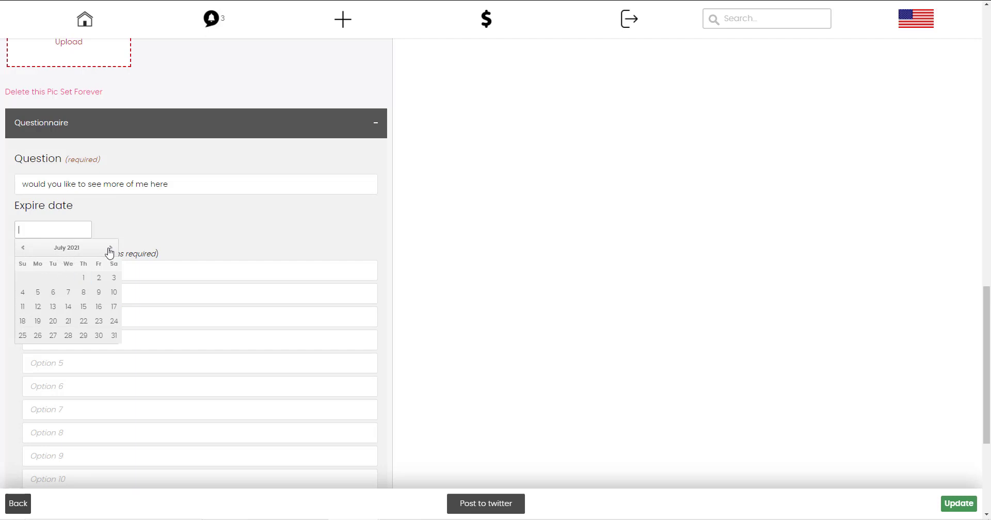
left_click(130, 230)
scroll(150, 252, "down", 1)
scroll(150, 253, "down", 3)
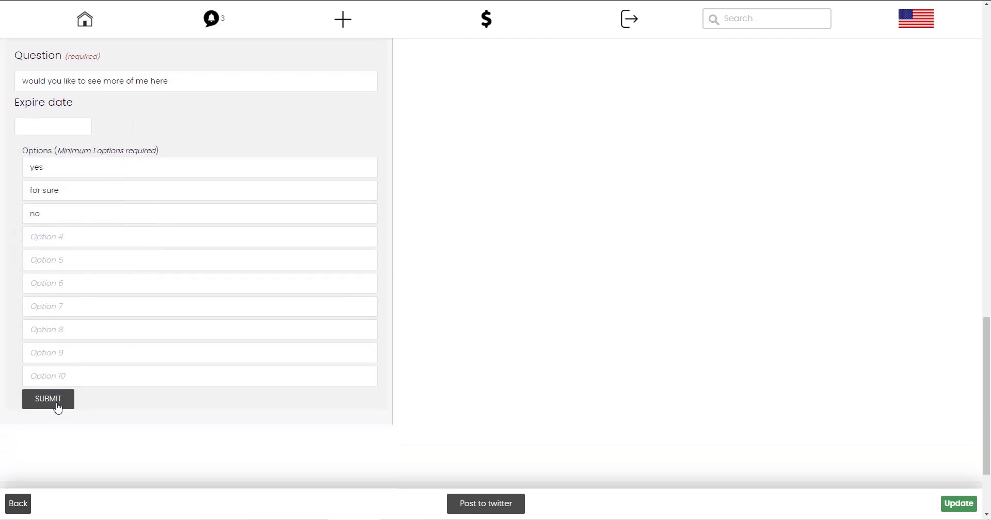
scroll(93, 229, "up", 5)
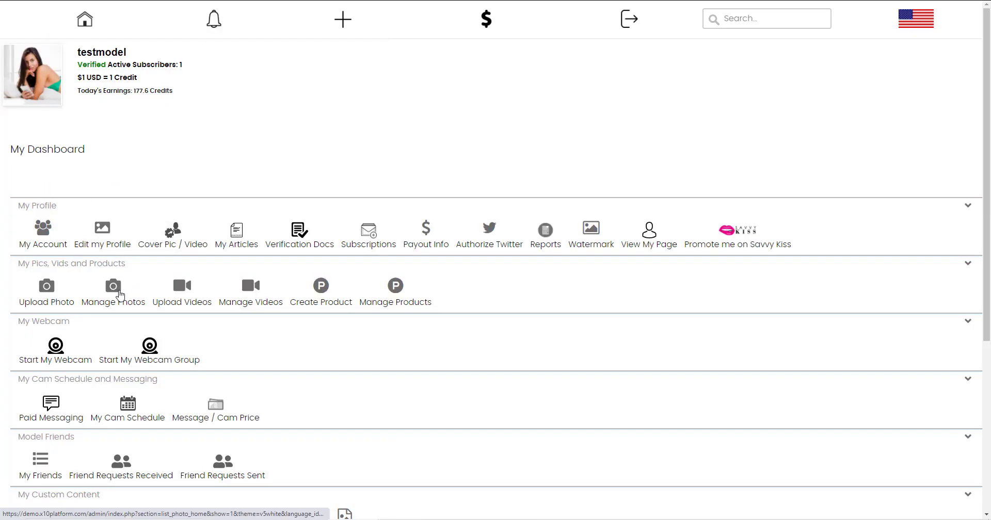
Go to page 2 of the photo list and open the Comfy in Bed photoset's Edit Pic page.
left_click(119, 292)
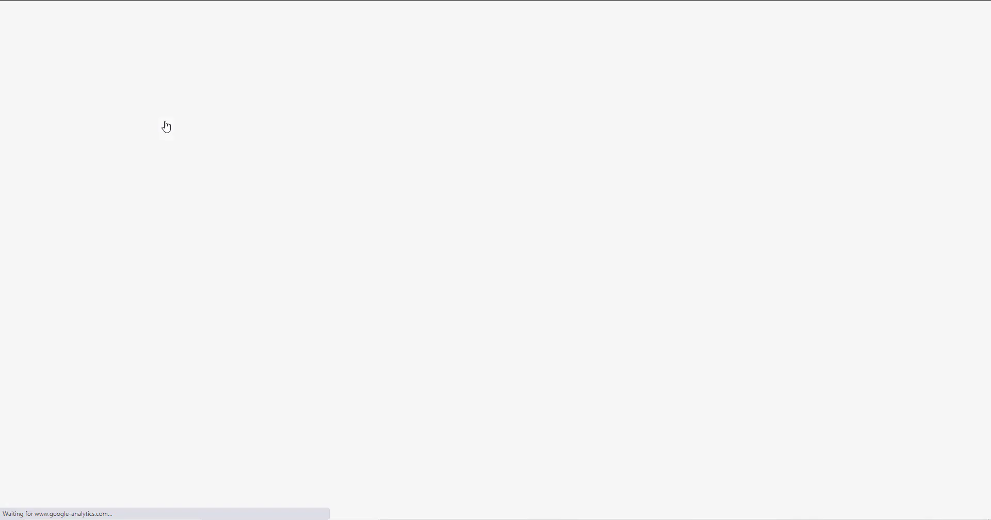
scroll(213, 227, "down", 15)
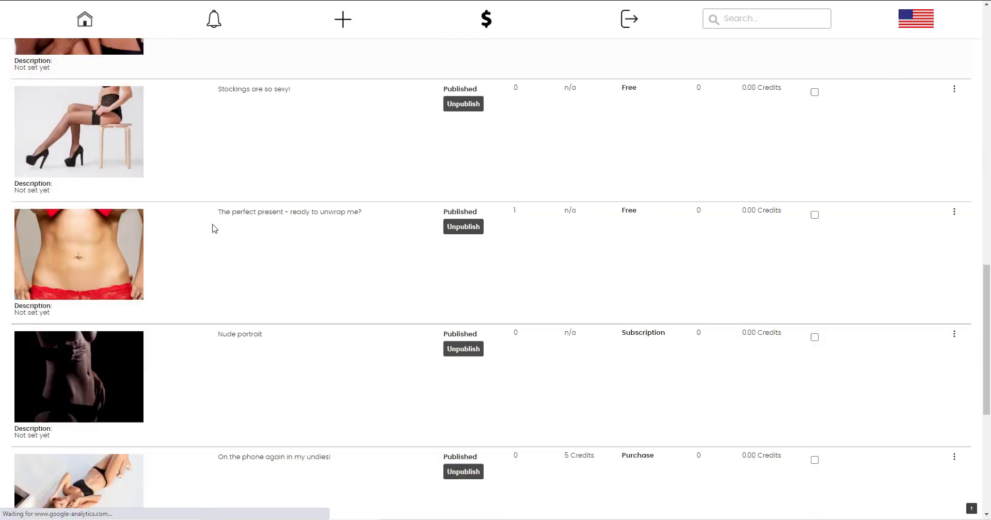
scroll(214, 229, "down", 6)
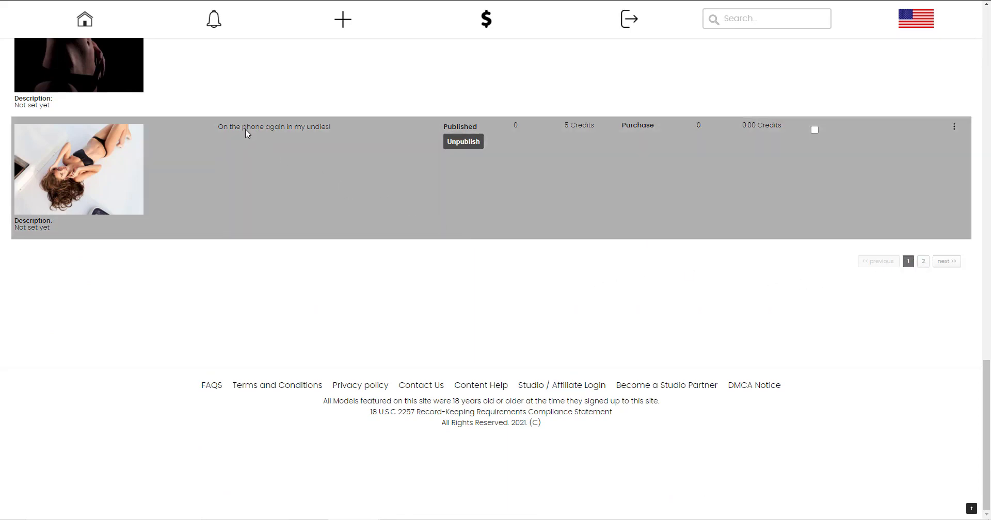
left_click(246, 129)
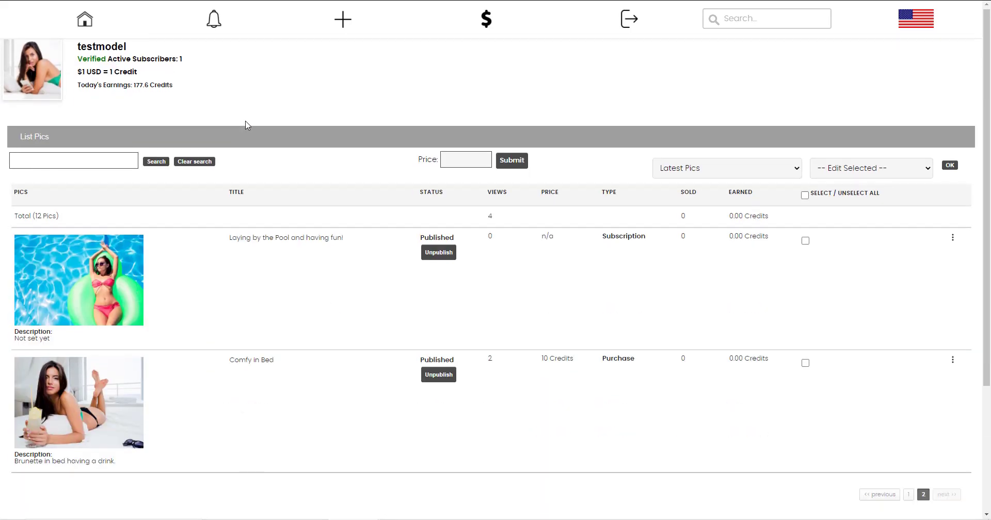
scroll(89, 228, "down", 4)
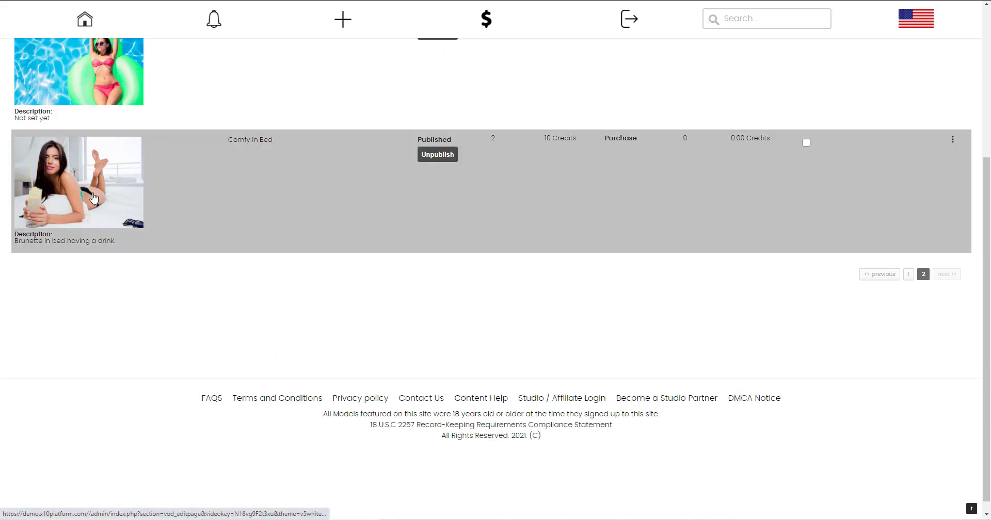
left_click(93, 198)
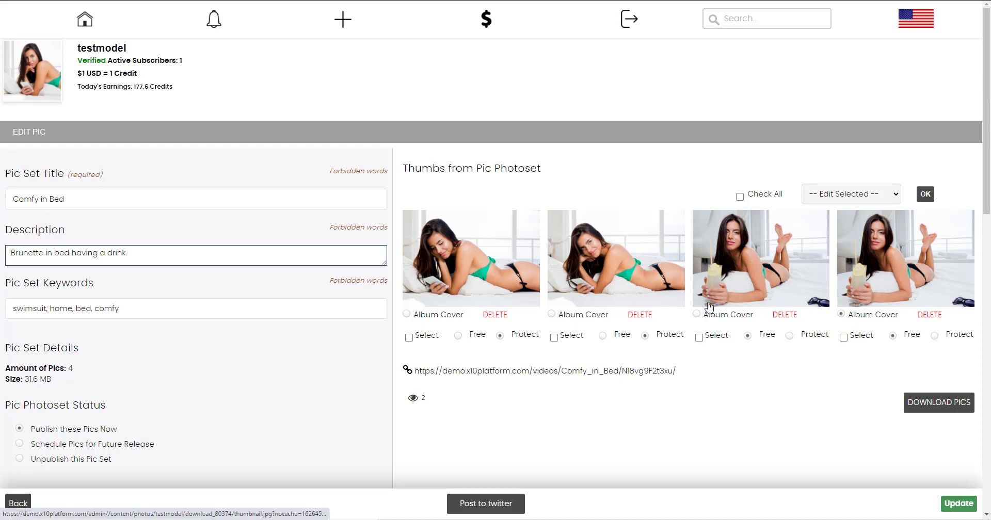
Preview the Comfy in Bed photoset's public page and scroll through it.
scroll(419, 322, "down", 5)
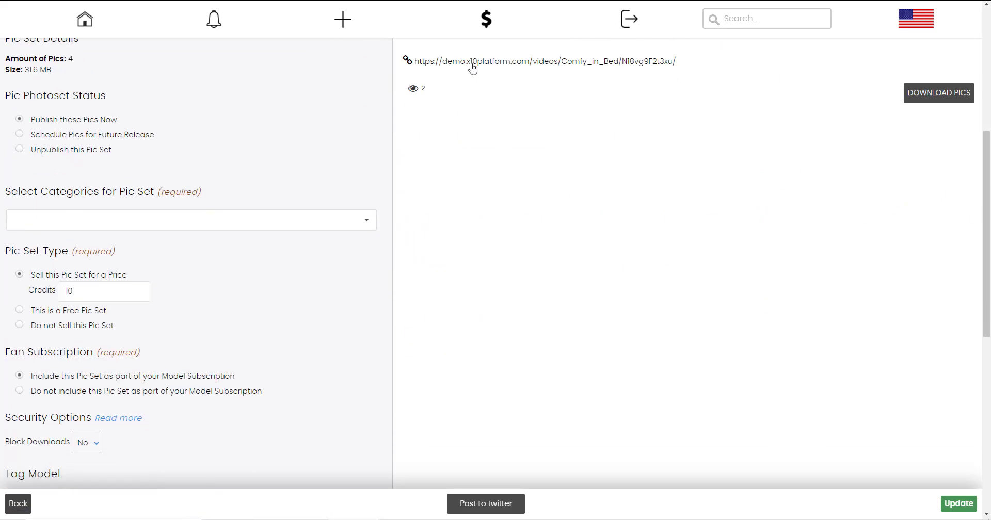
right_click(471, 64)
left_click(491, 72)
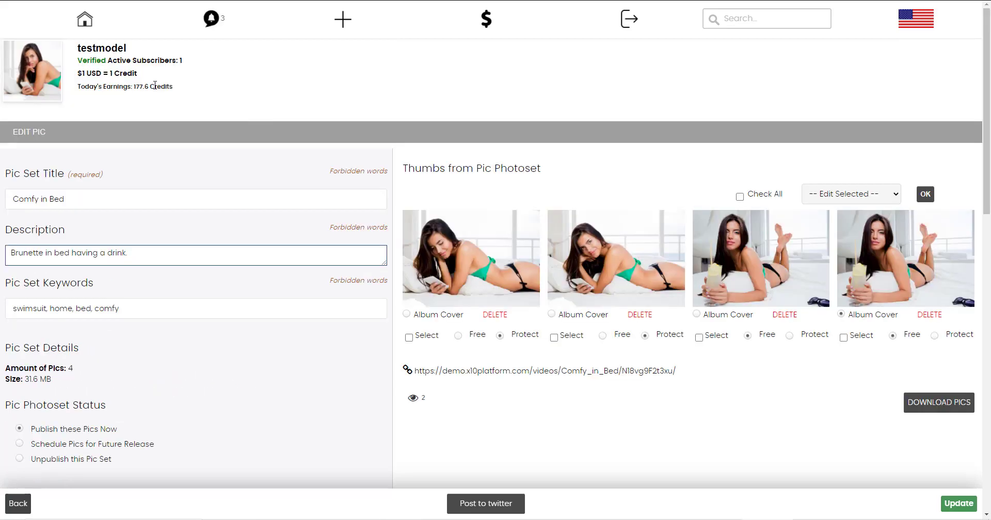
scroll(635, 239, "down", 2)
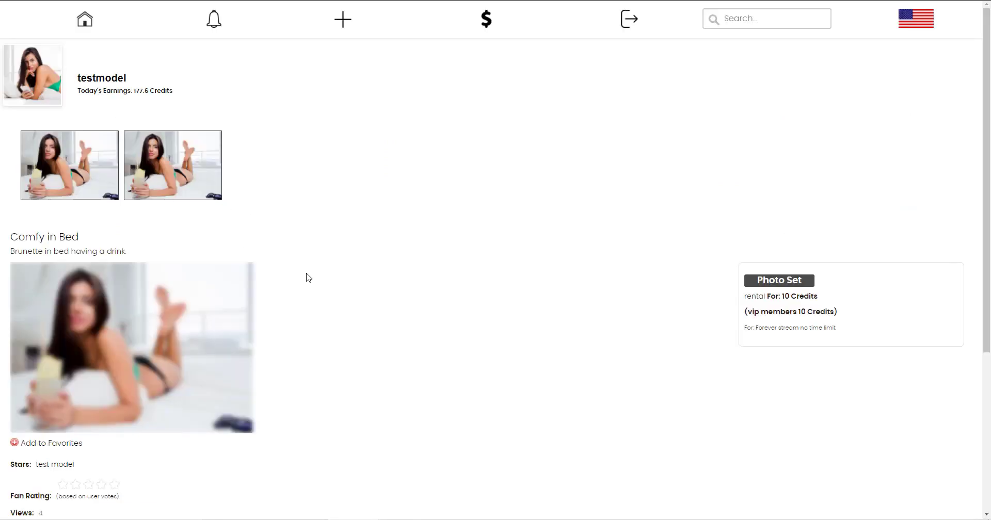
scroll(522, 277, "down", 4)
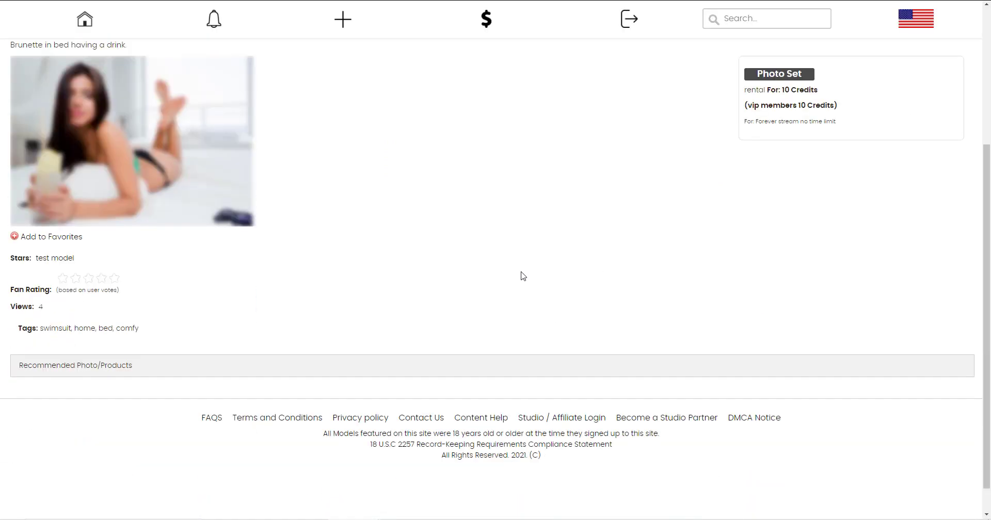
scroll(279, 201, "up", 4)
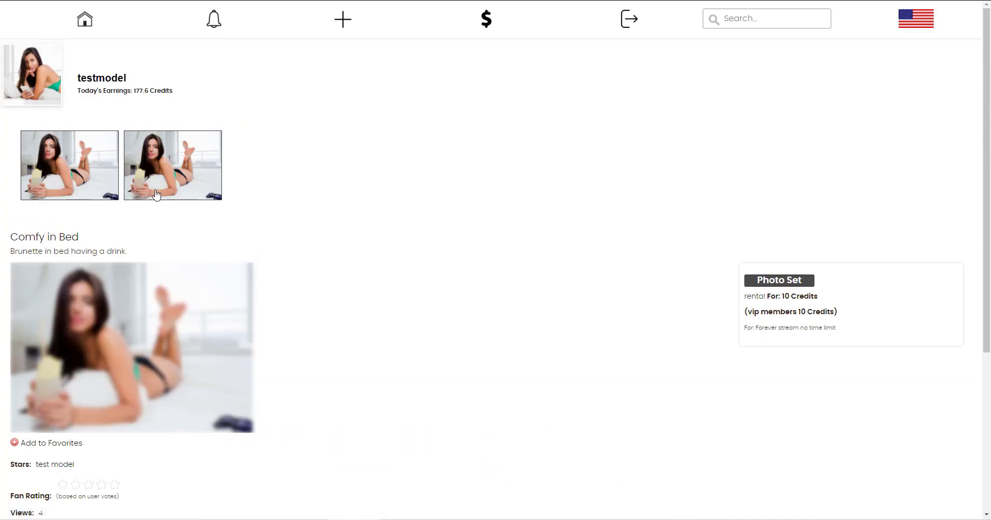
Return to the edit page and set Block Downloads to Yes.
key("alt+Left")
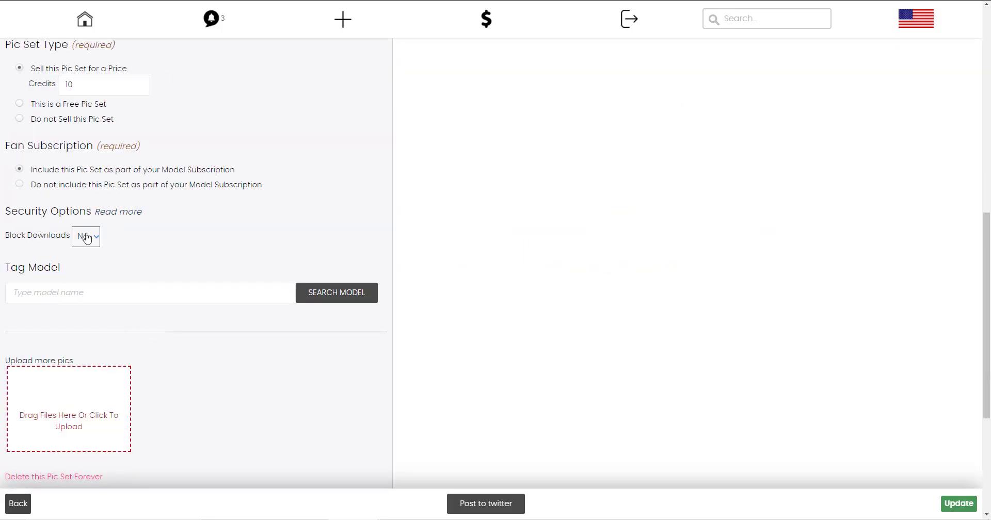
left_click(86, 240)
left_click(89, 261)
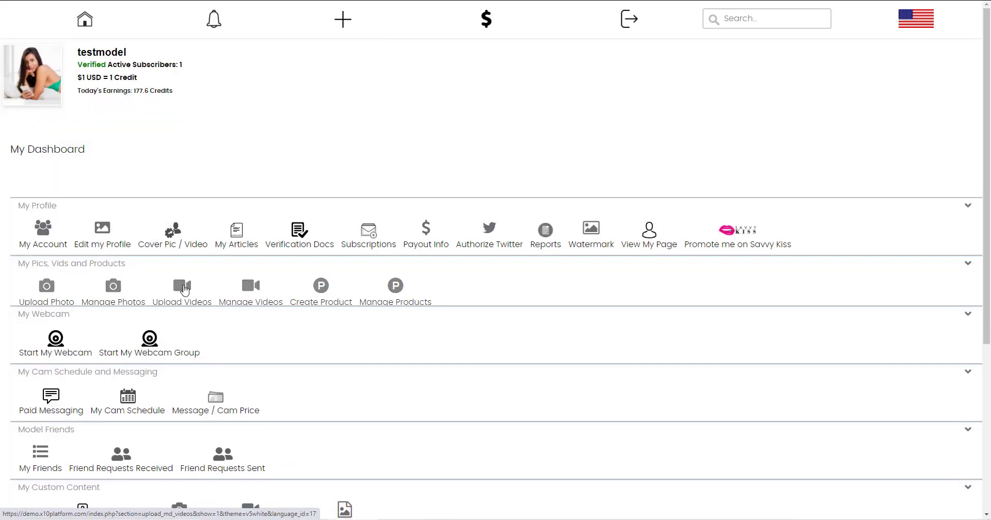
Choose a video file on the Upload Vids page and start uploading it.
left_click(184, 289)
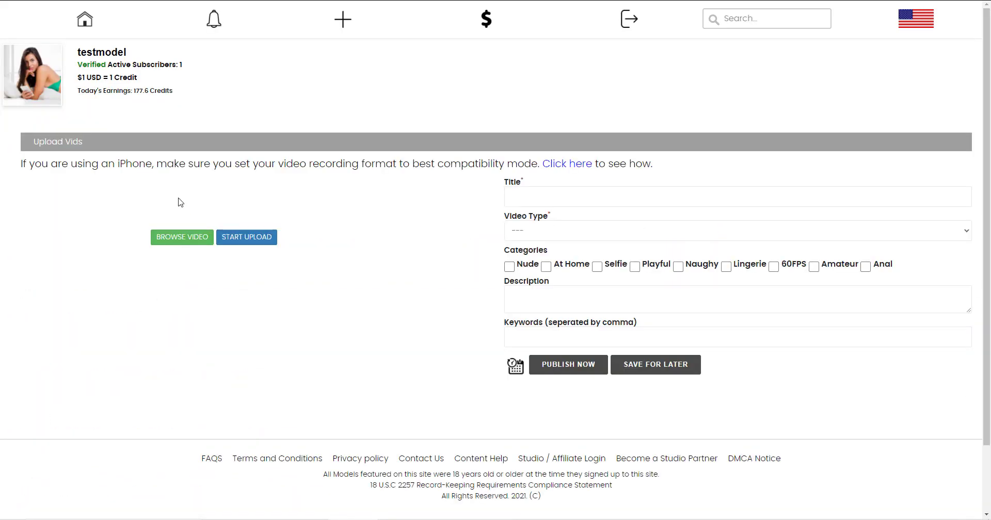
left_click(190, 239)
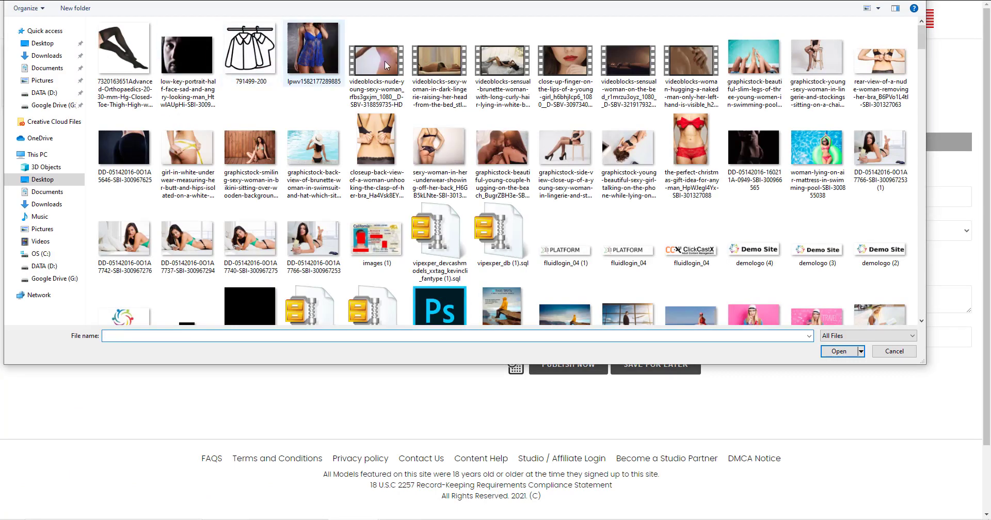
double_click(385, 61)
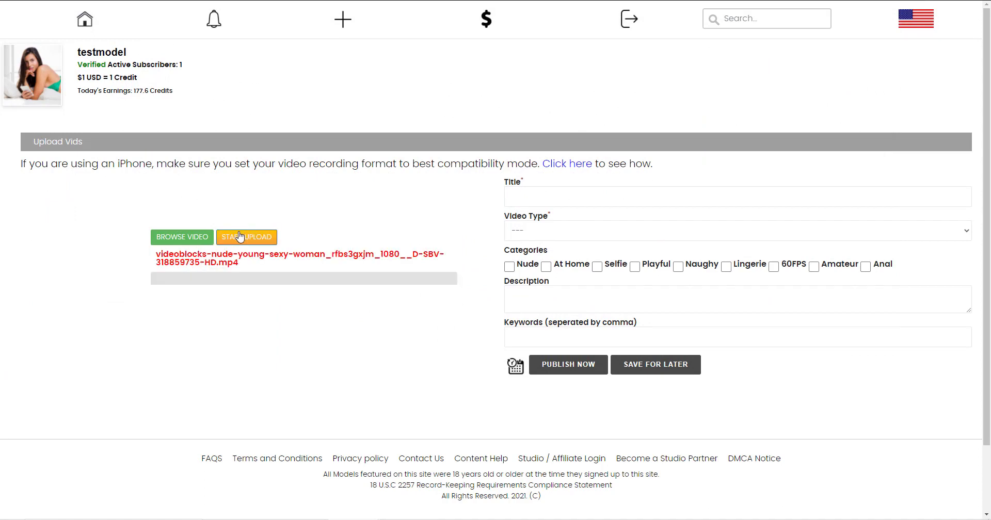
left_click(236, 239)
Title the video 'title video' and make it a Purchase video priced at 10.
left_click(518, 197)
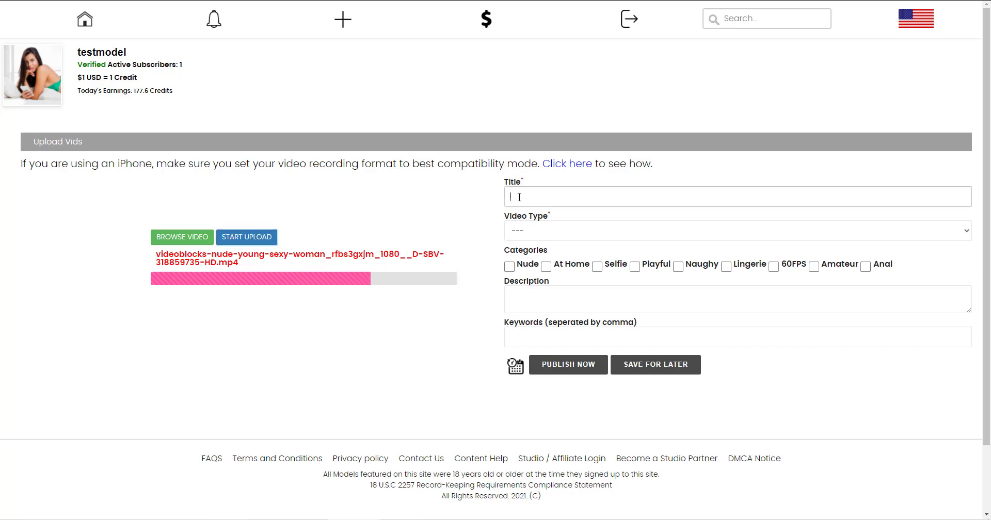
type("title vi")
type("deo")
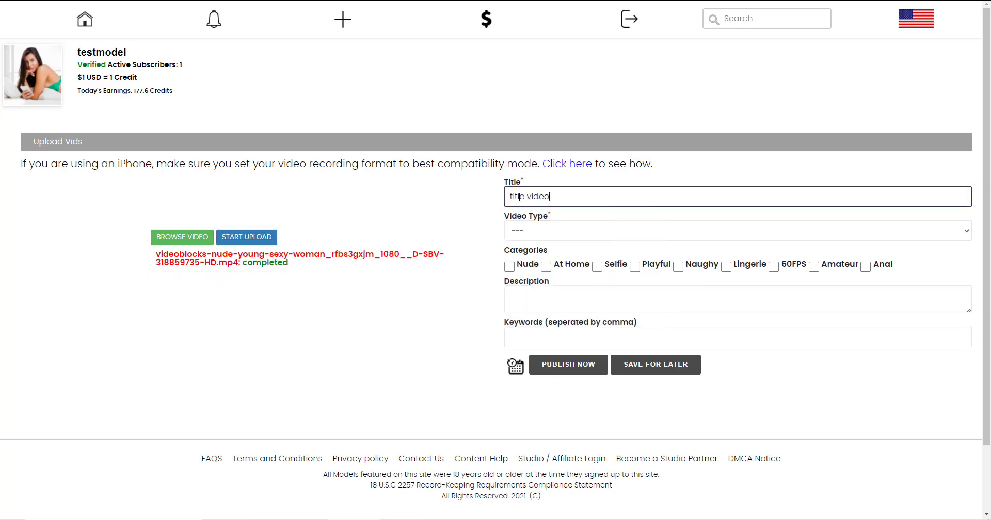
left_click(573, 236)
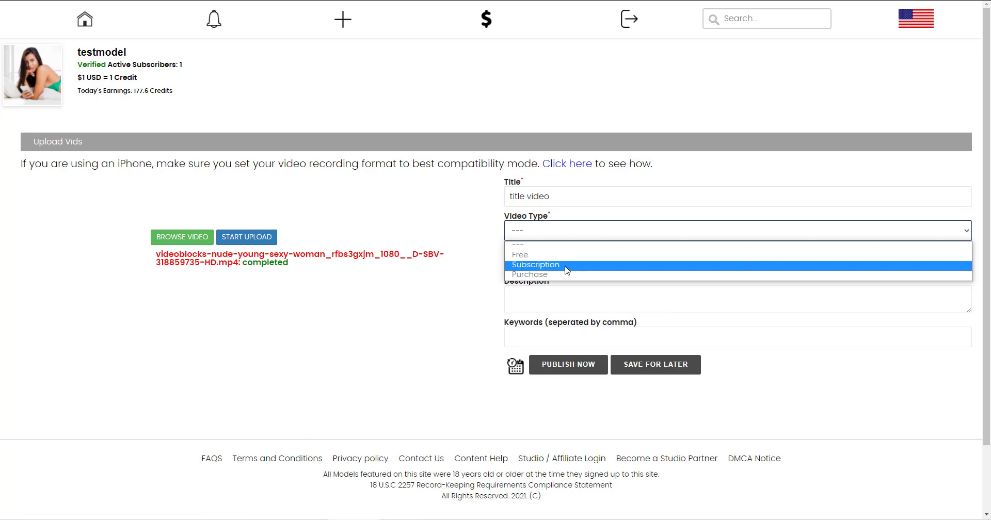
left_click(550, 275)
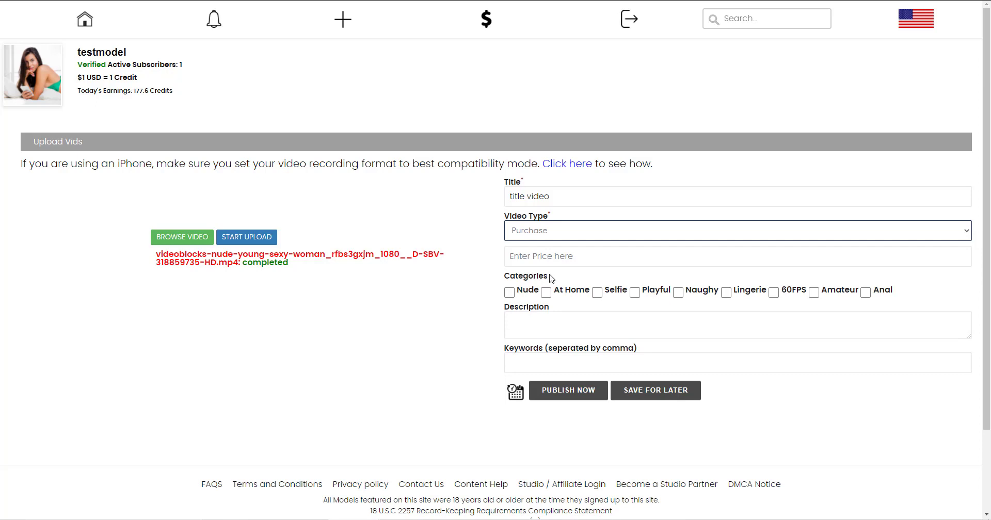
left_click(533, 254)
type("10")
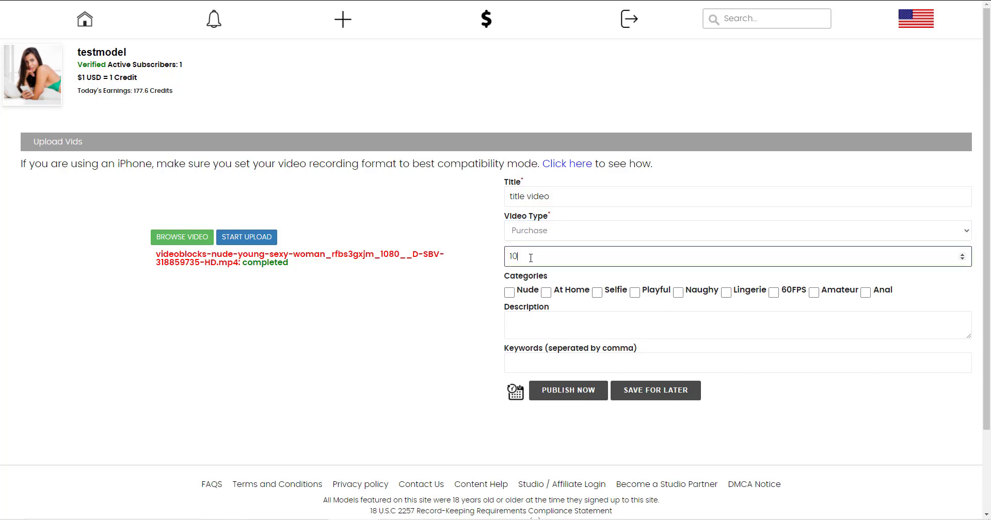
Tag the video Nude and At Home and add a description and keywords.
left_click(509, 292)
left_click(546, 292)
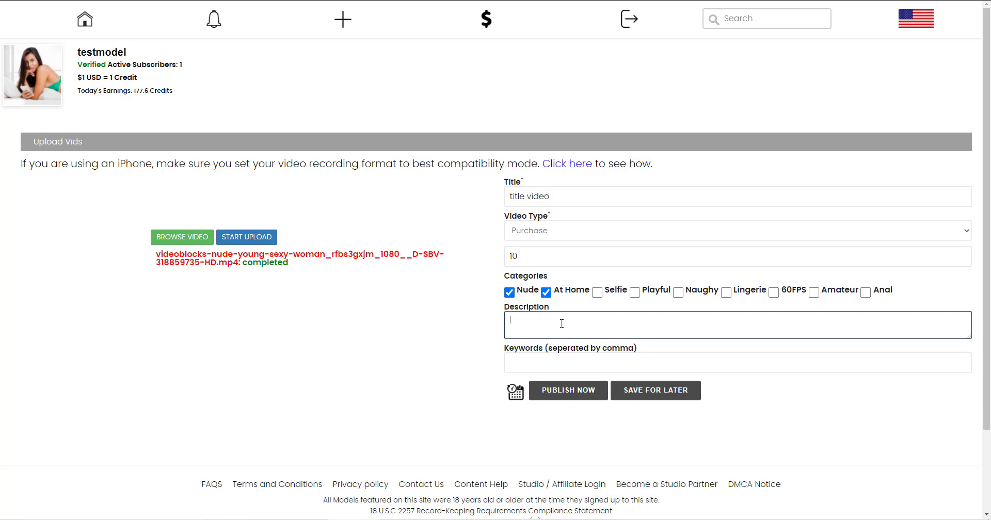
type("ription goes here")
left_click(567, 363)
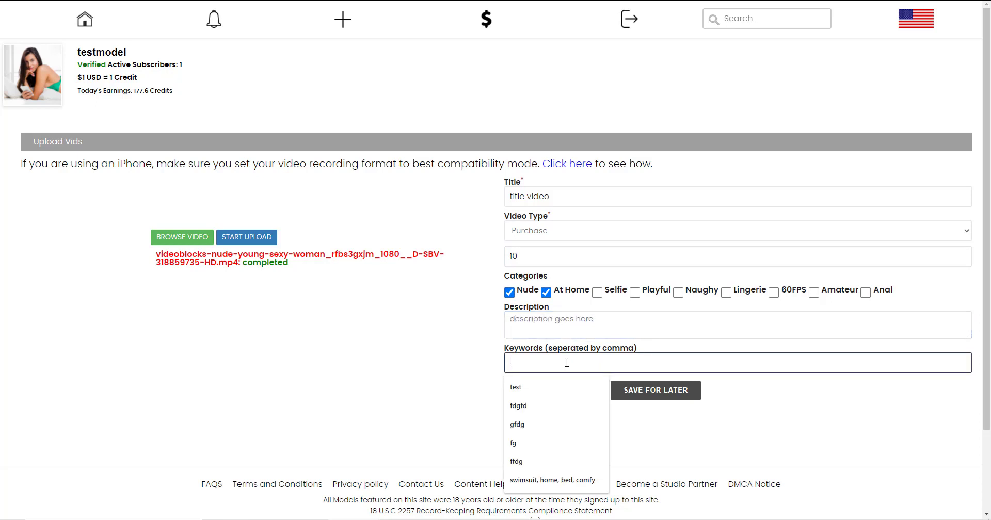
type("keywords1")
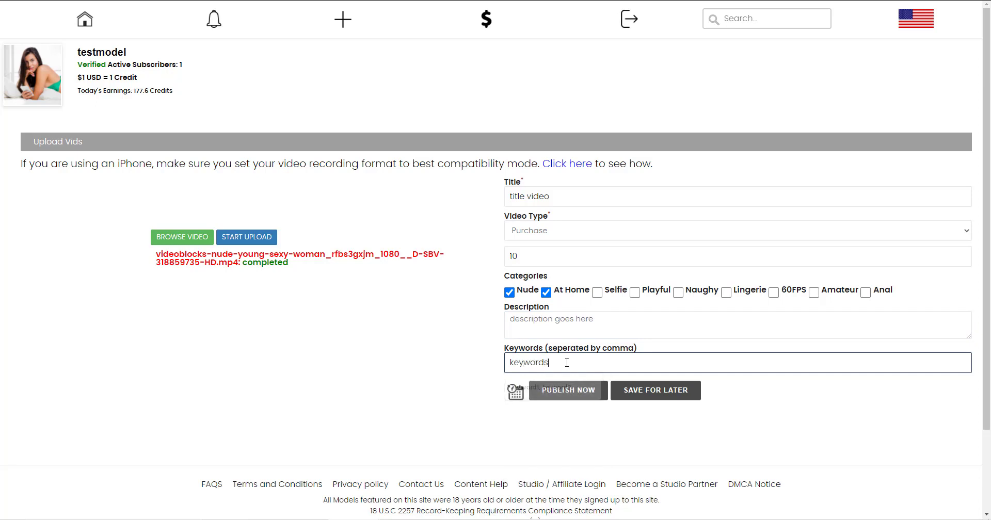
Schedule the video's release for 2021-07-16 and publish it.
left_click(515, 393)
left_click(544, 393)
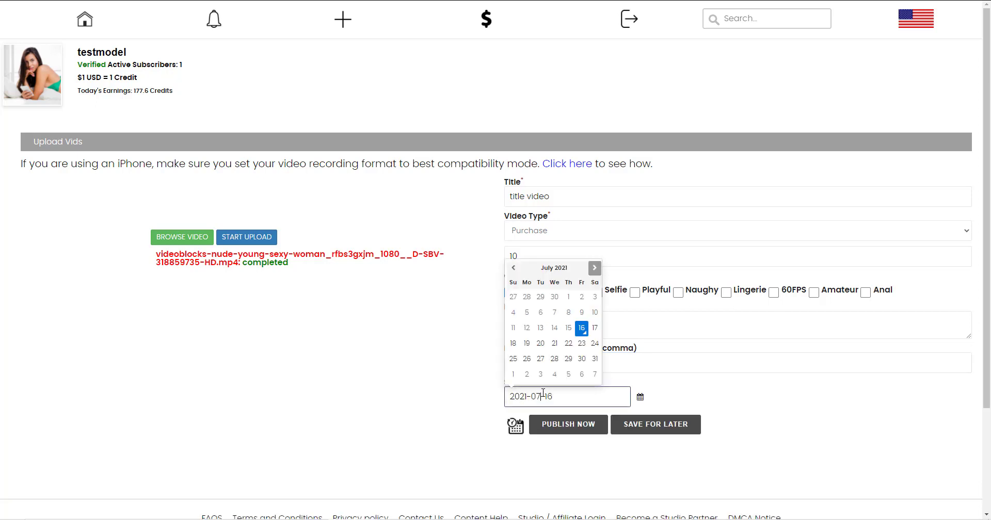
left_click(457, 391)
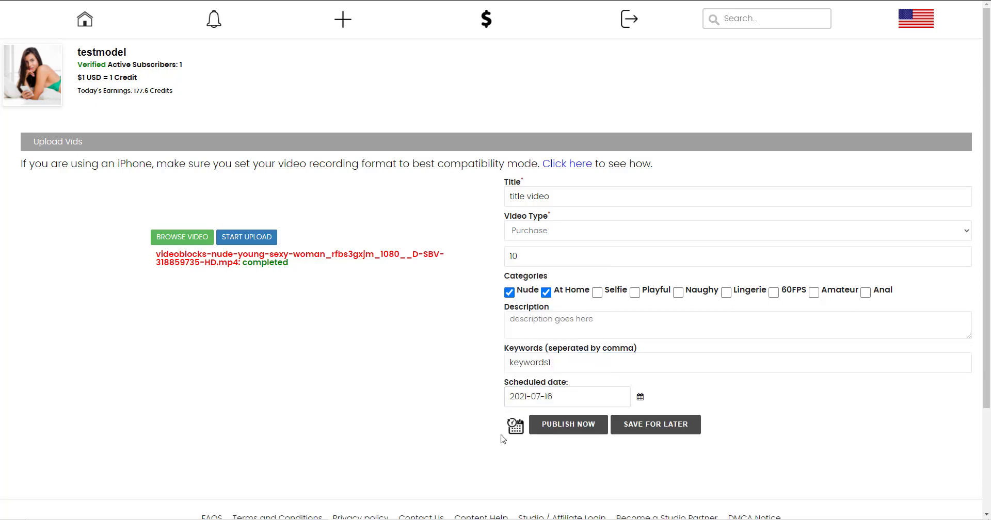
left_click(571, 431)
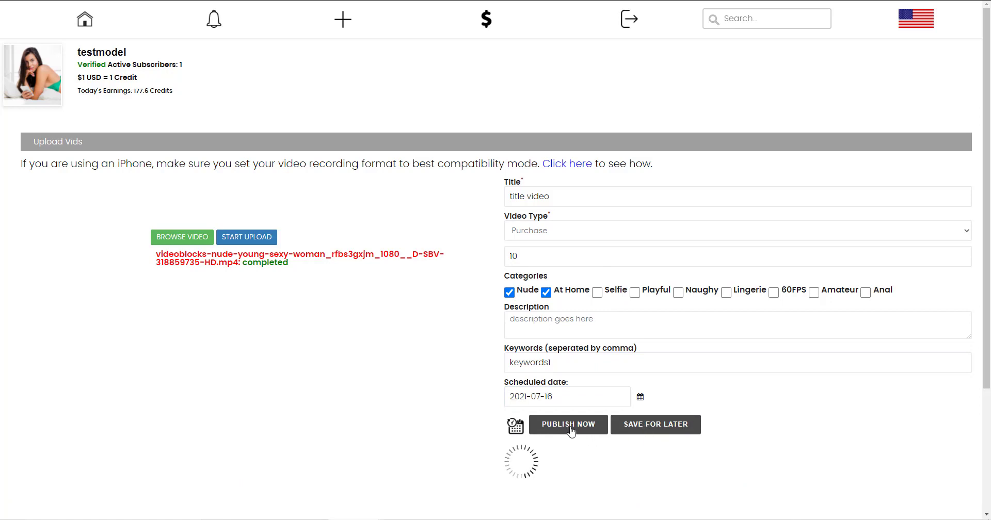
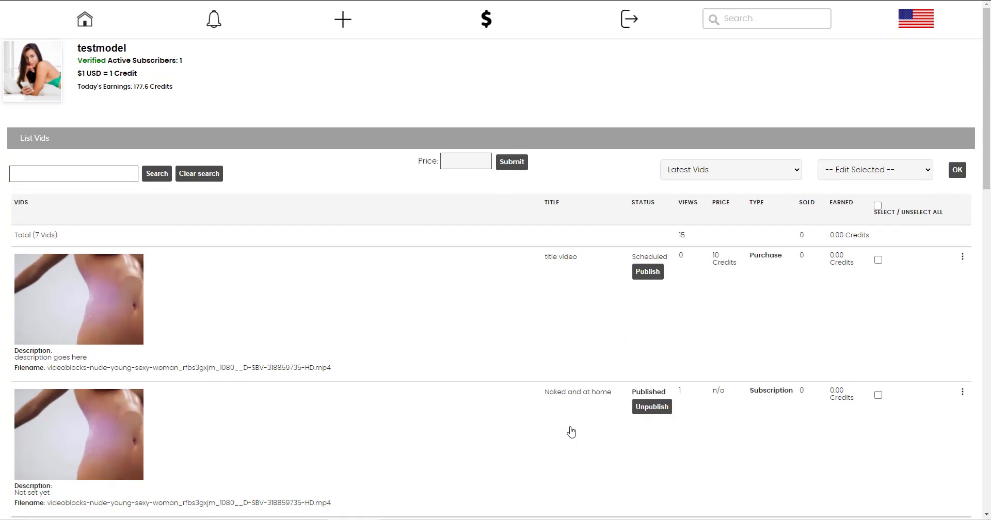
Reload the List Vids page so it shows six vids without the scheduled 'title video'.
left_click_drag(572, 432, 570, 427)
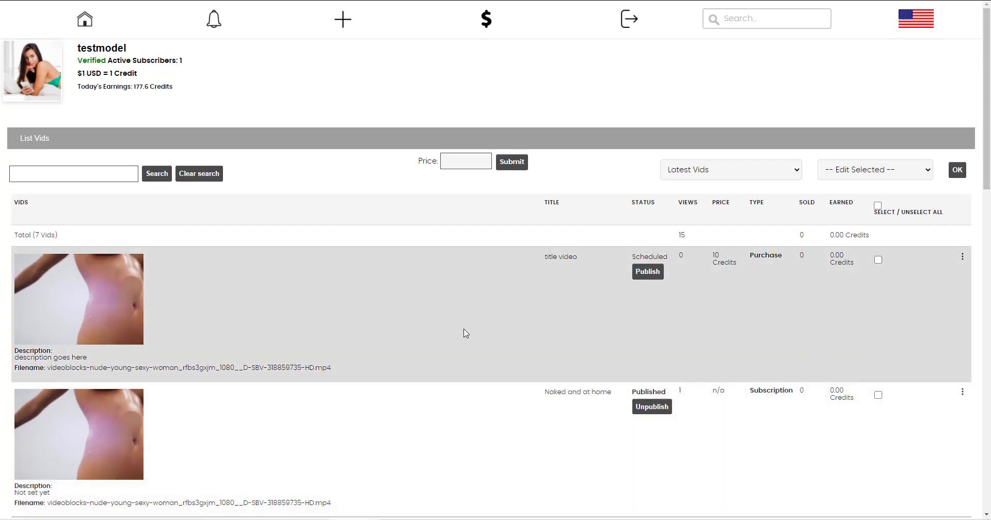
scroll(150, 248, "down", 3)
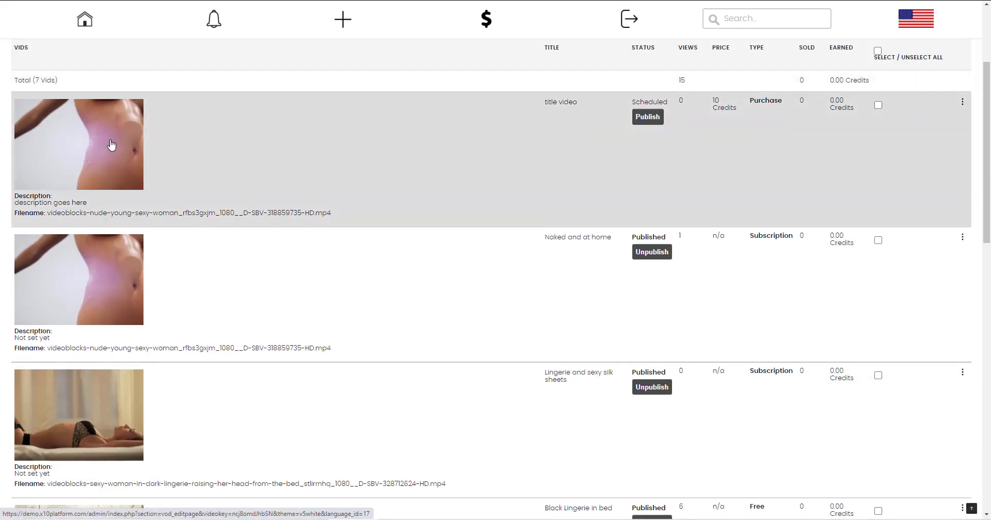
left_click(85, 19)
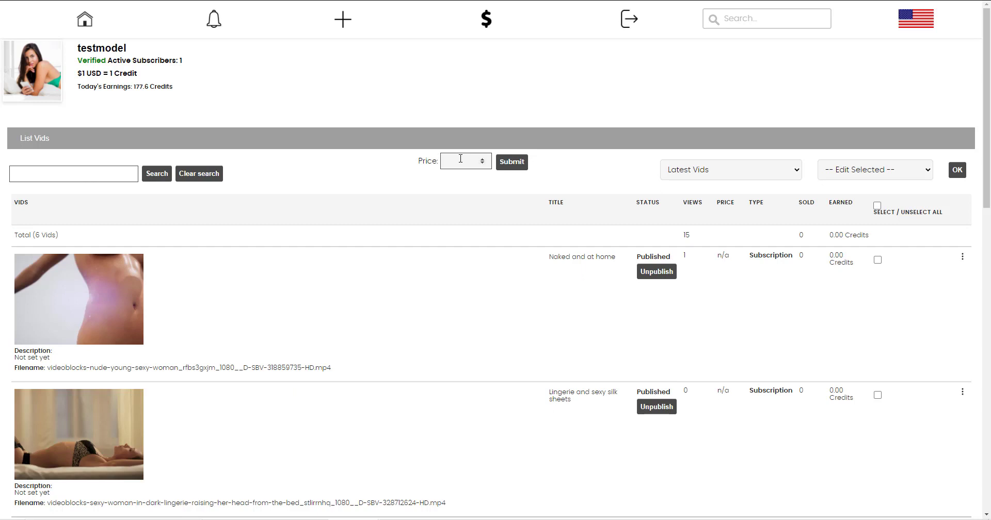
Review the sort and Edit Selected options, then tick Select / Unselect All for every vid.
left_click(710, 170)
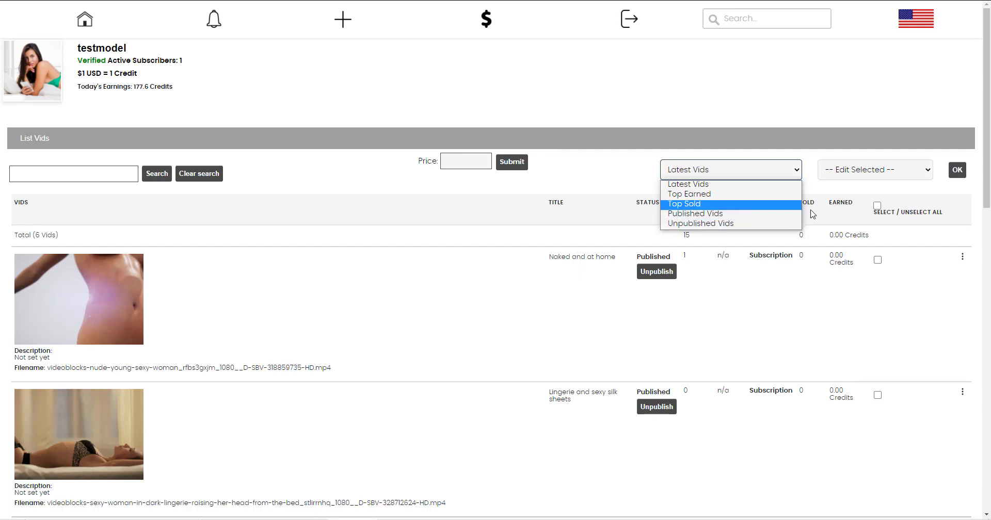
left_click(846, 173)
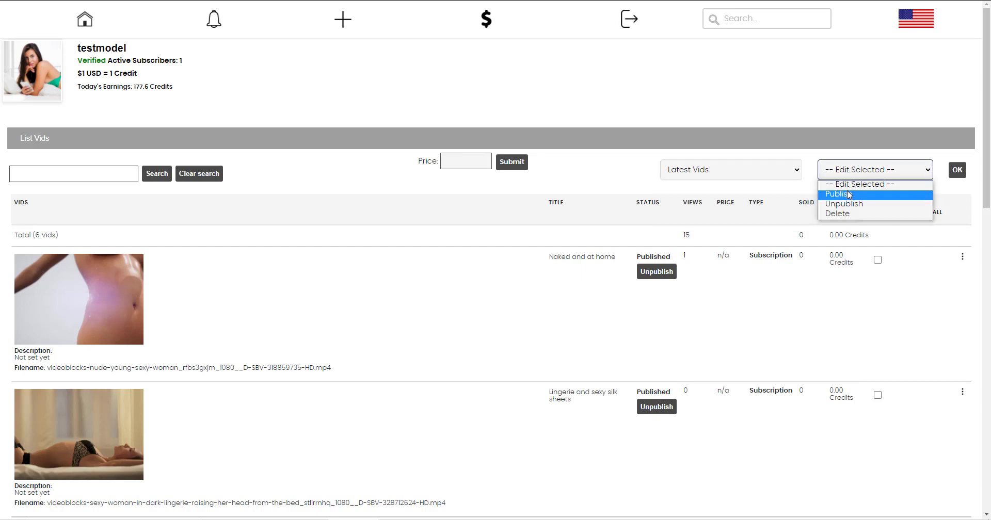
key("Escape")
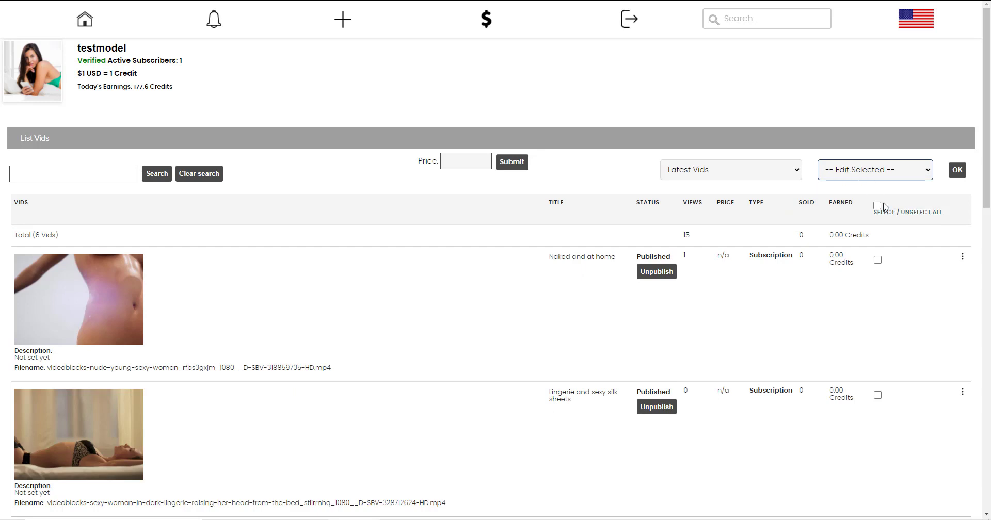
left_click(879, 206)
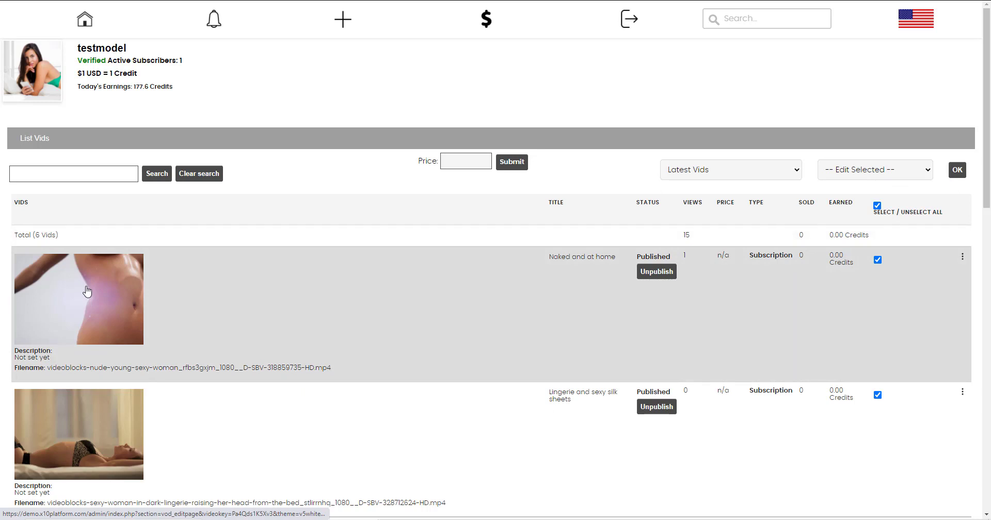
Append the forbidden word 'Alcohol' to the Naked and at home title, masking it as '*******'.
left_click(403, 245)
scroll(517, 202, "down", 2)
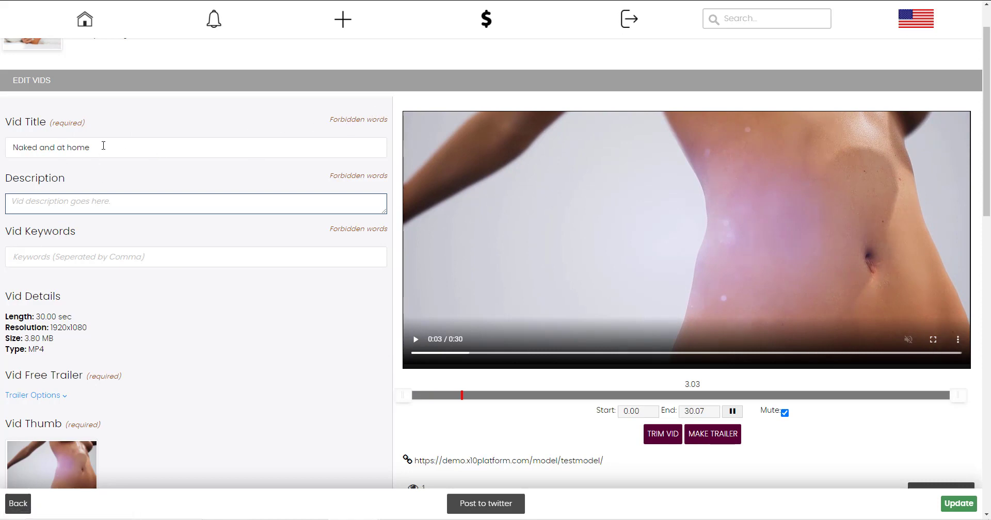
left_click(344, 121)
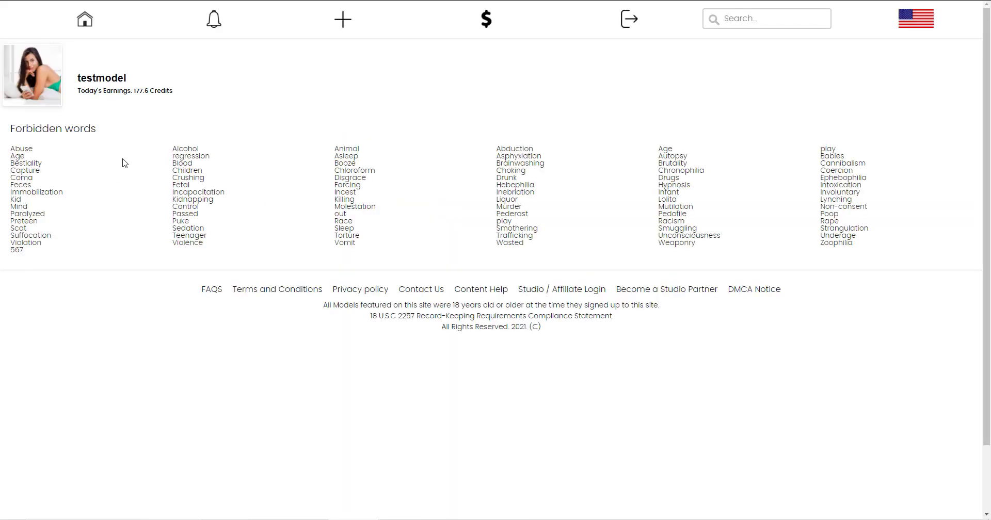
double_click(178, 148)
key("ctrl+w")
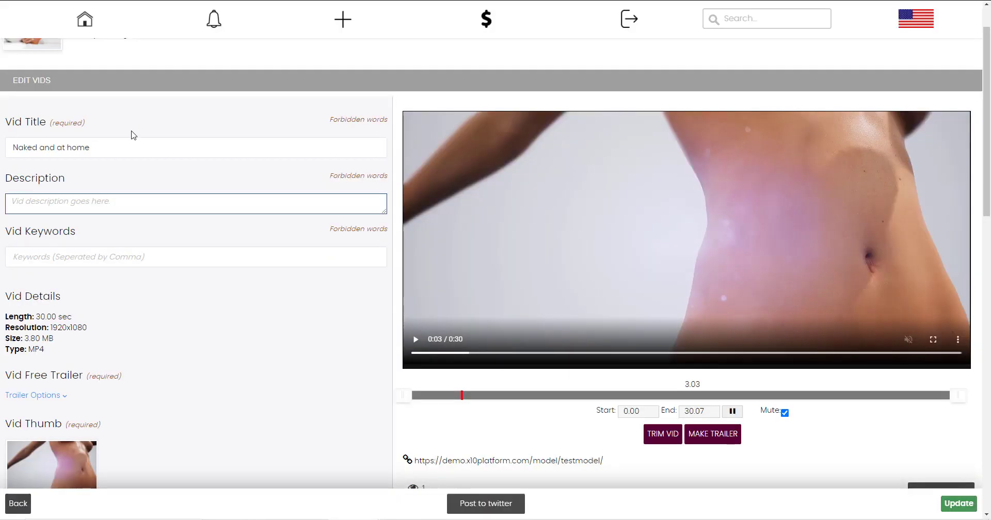
left_click(123, 144)
type("Alcohol")
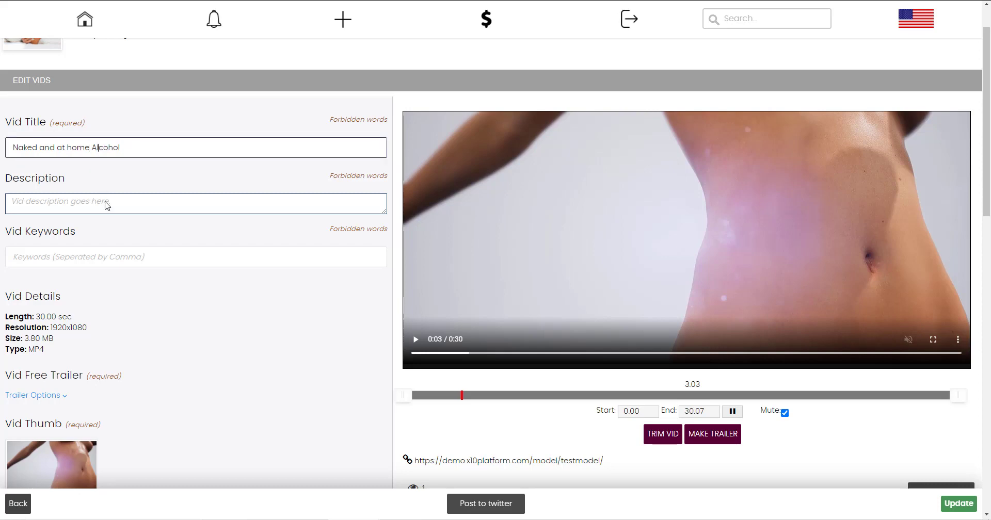
left_click(106, 204)
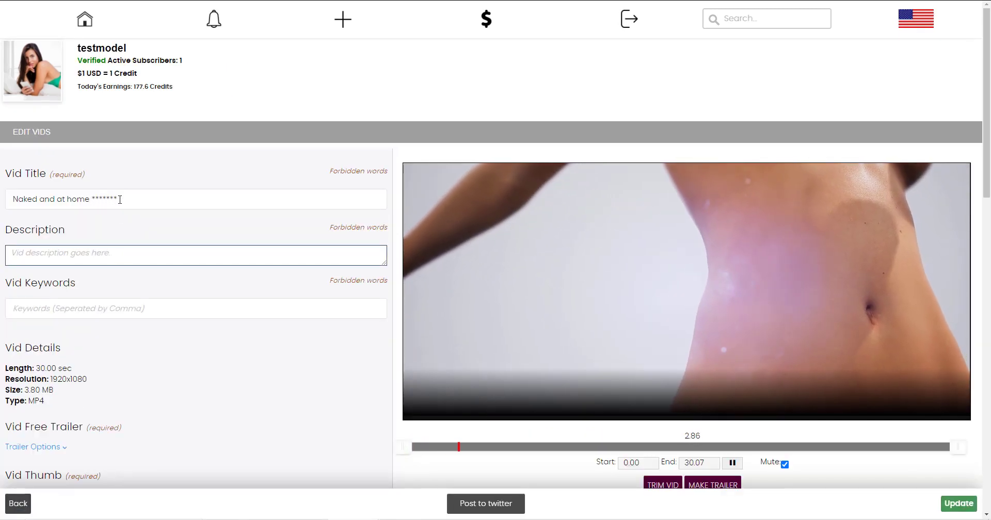
scroll(120, 199, "down", 2)
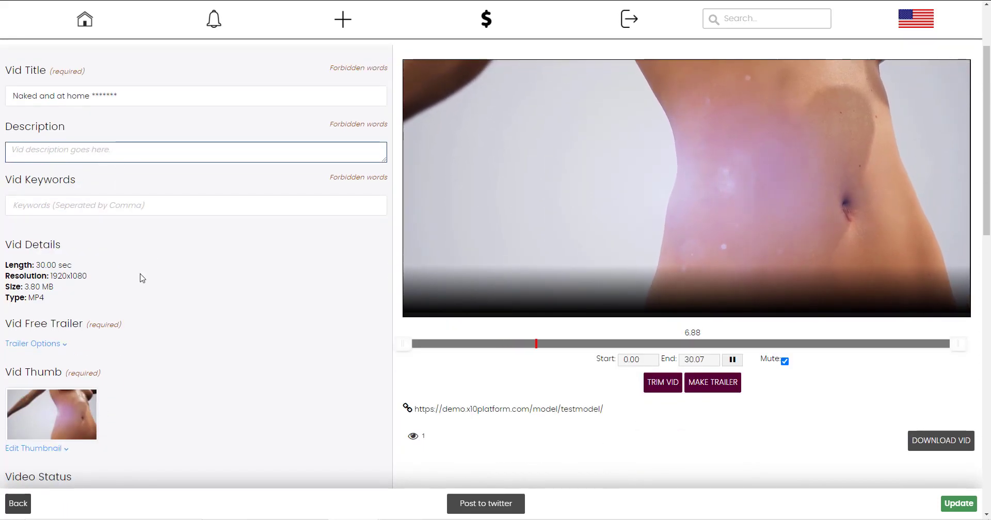
scroll(141, 276, "down", 2)
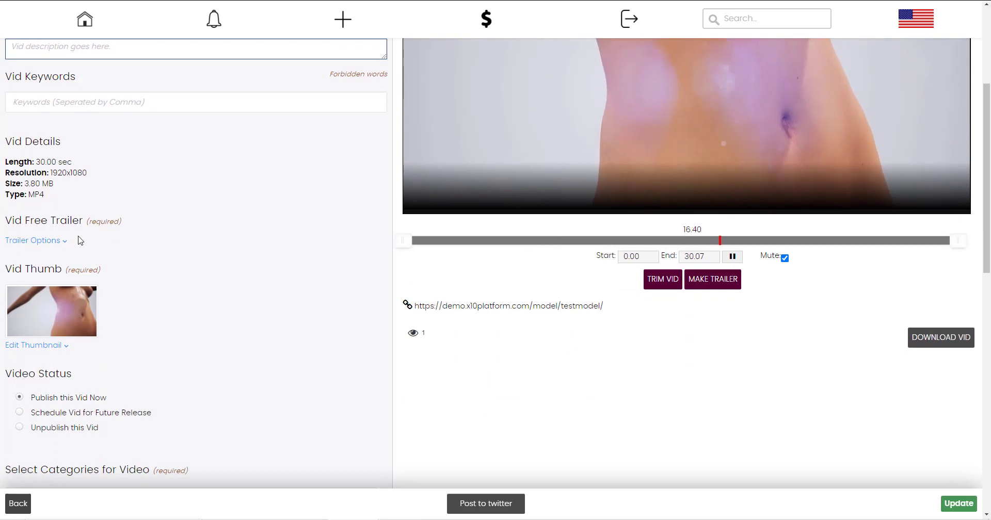
Make a free trailer from the video's 12.05–16.29 second range, replacing the current trailer.
left_click(49, 243)
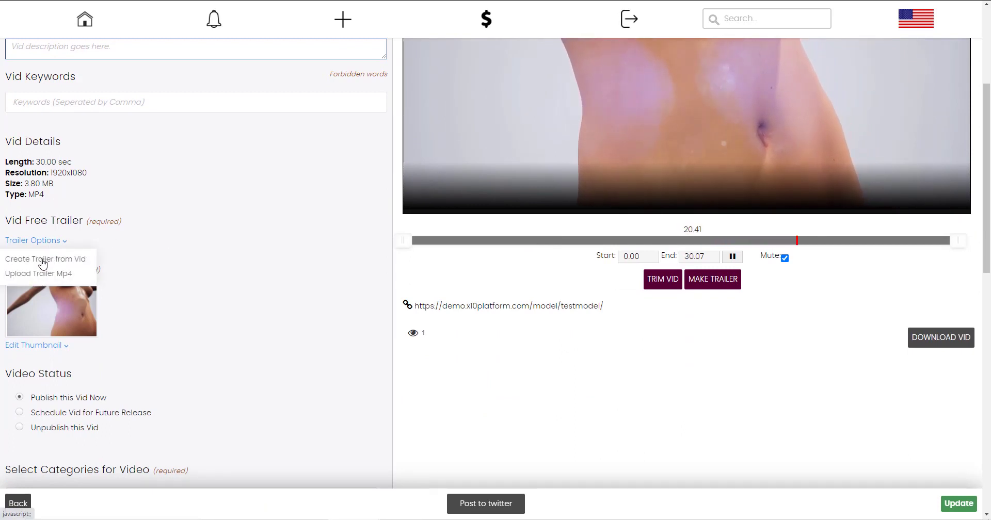
left_click(51, 264)
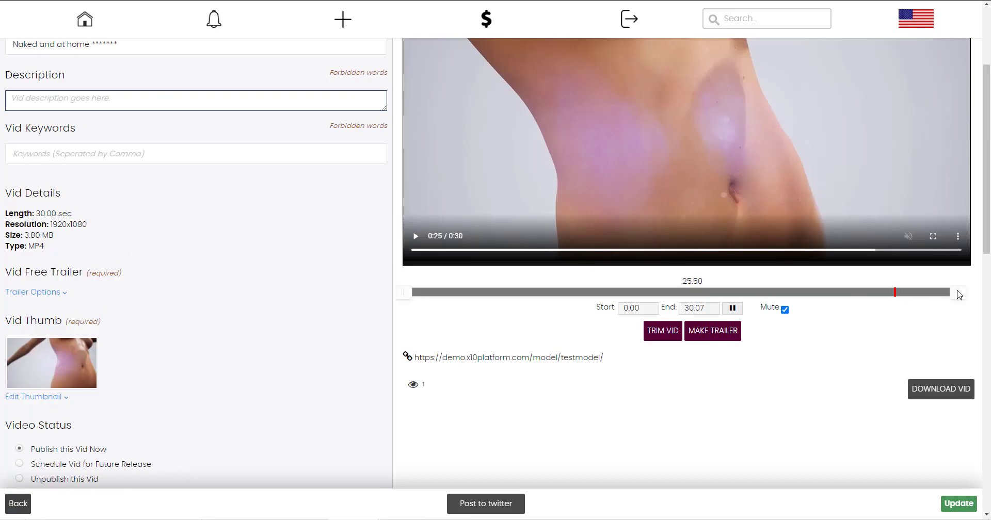
left_click_drag(882, 304, 704, 292)
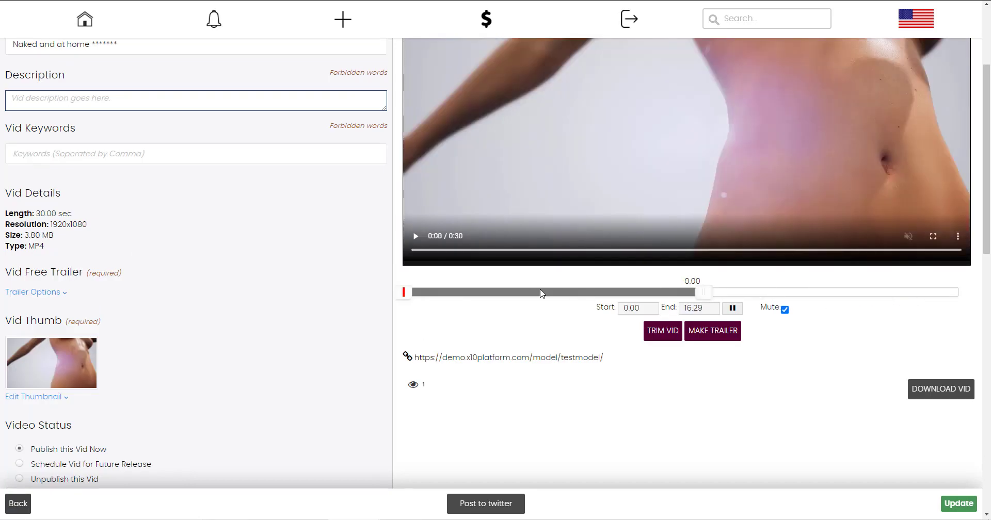
left_click_drag(409, 298, 627, 305)
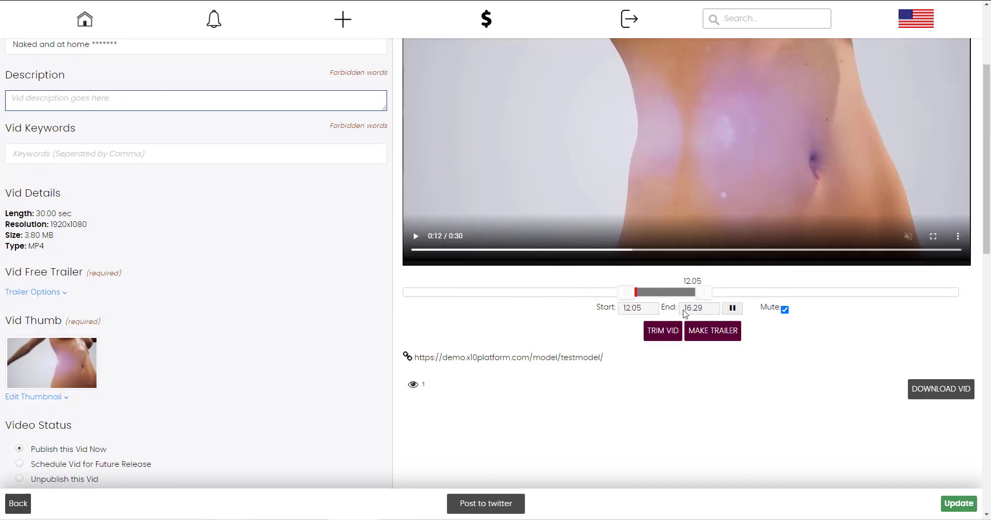
left_click(703, 332)
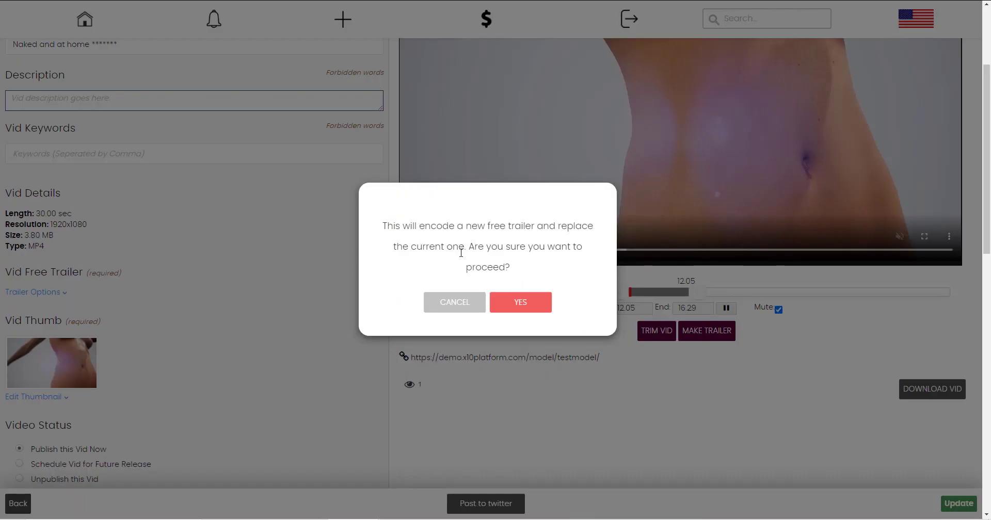
left_click(511, 304)
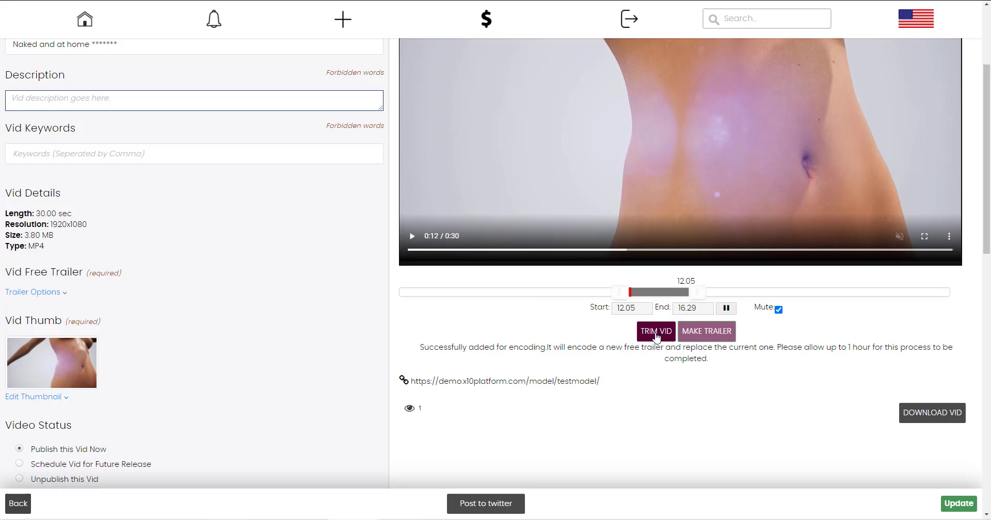
Widen the trim range to 0.88–25.62 seconds.
left_click_drag(620, 292, 416, 292)
left_click_drag(694, 292, 869, 292)
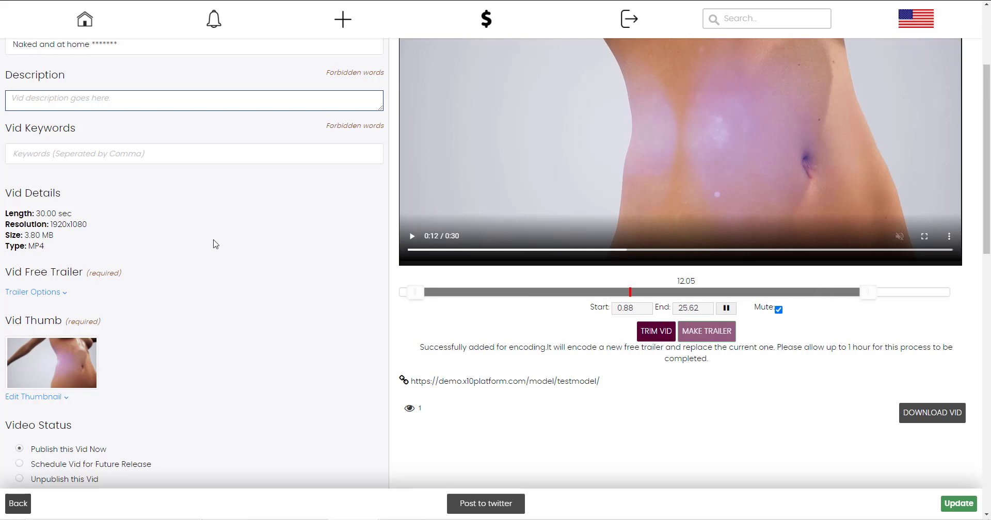
scroll(215, 243, "down", 2)
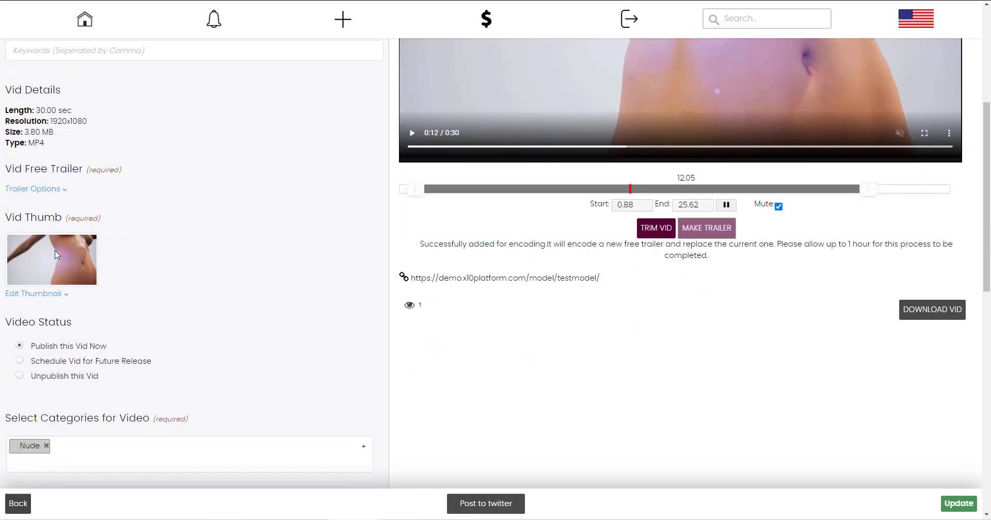
scroll(54, 253, "down", 2)
Set the video's thumbnail to the third frame in the fourth row of its frames.
left_click(38, 193)
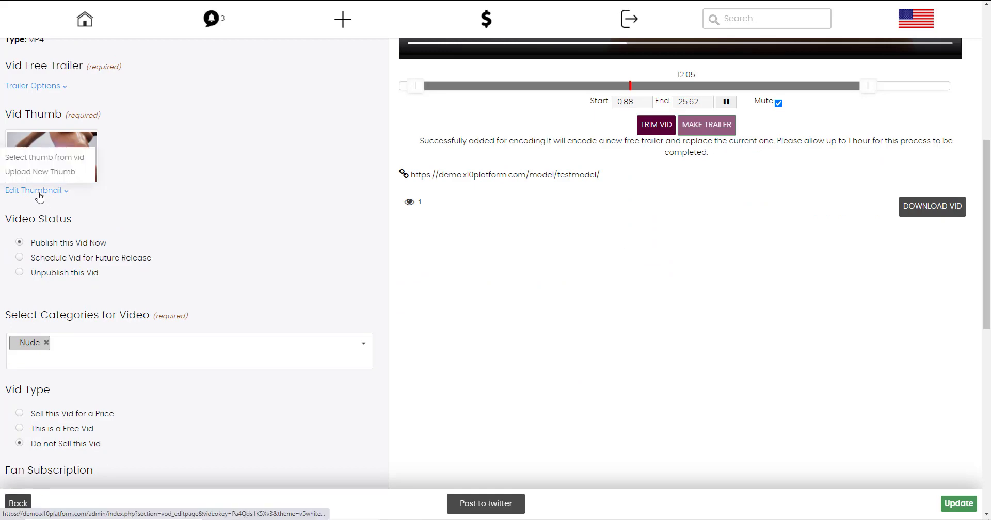
left_click(43, 160)
scroll(176, 175, "down", 4)
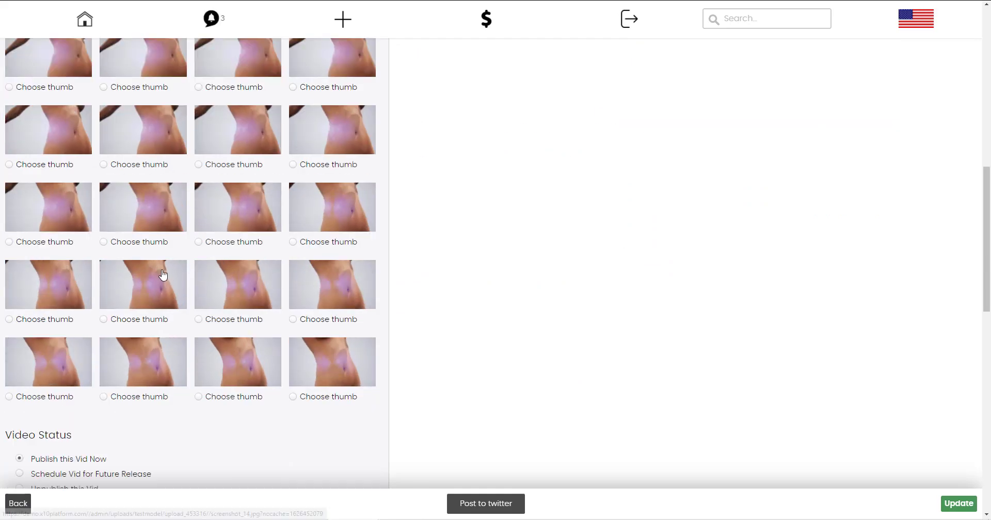
left_click(222, 323)
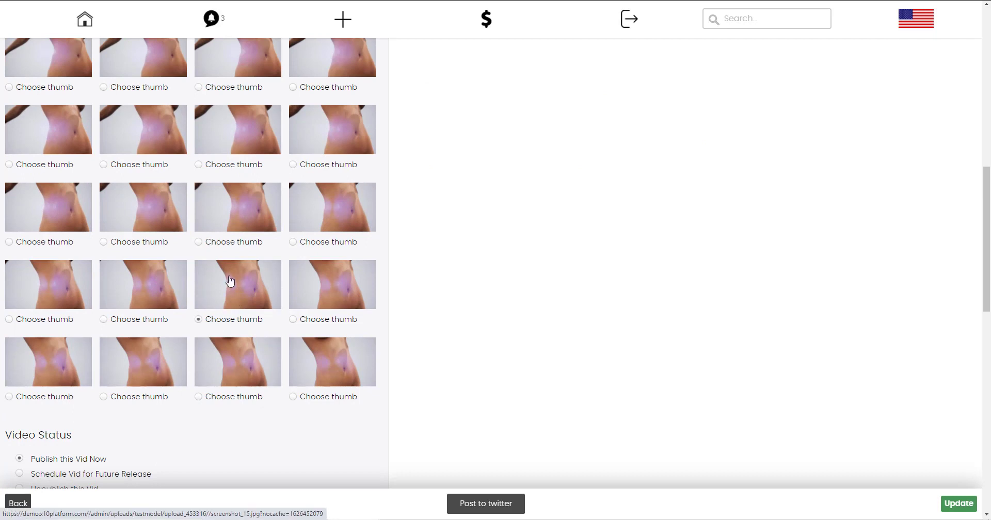
scroll(230, 282, "up", 10)
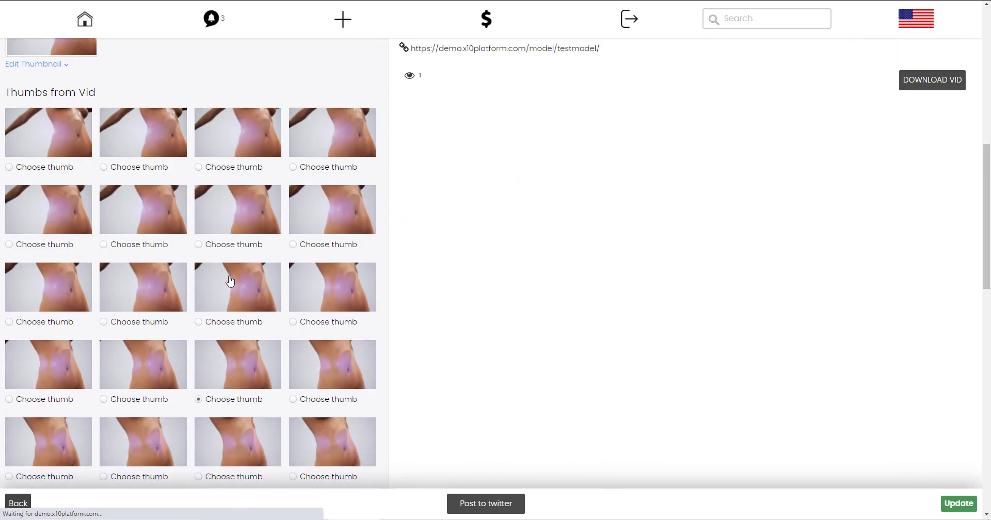
scroll(401, 119, "down", 2)
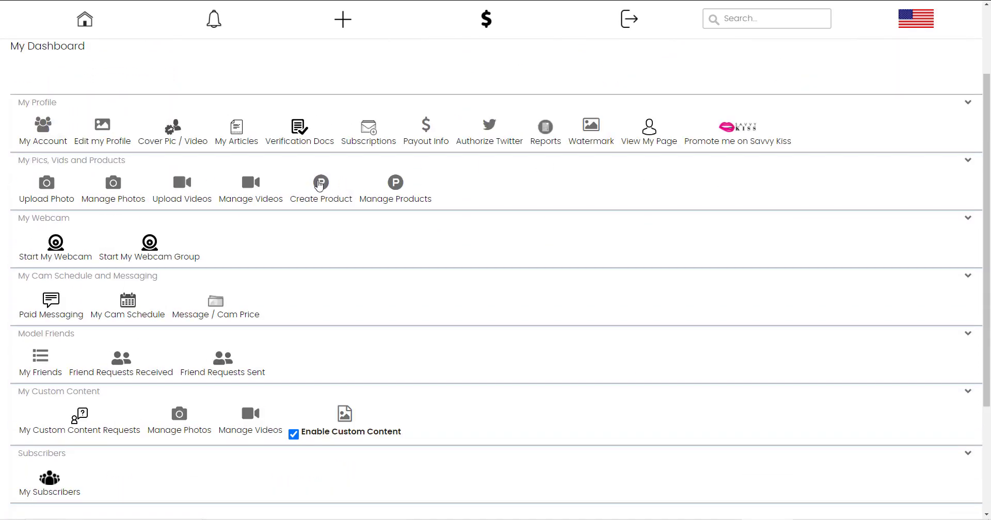
left_click(327, 185)
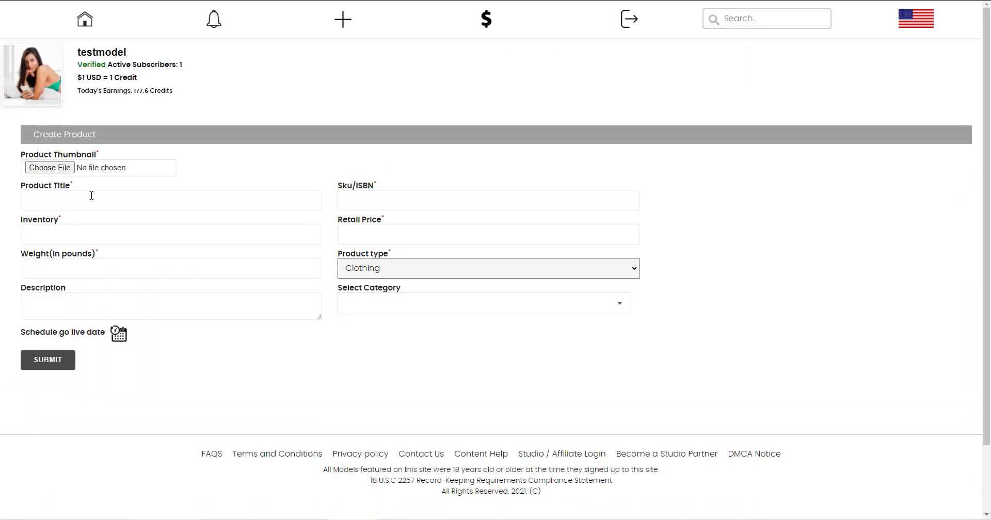
left_click(362, 195)
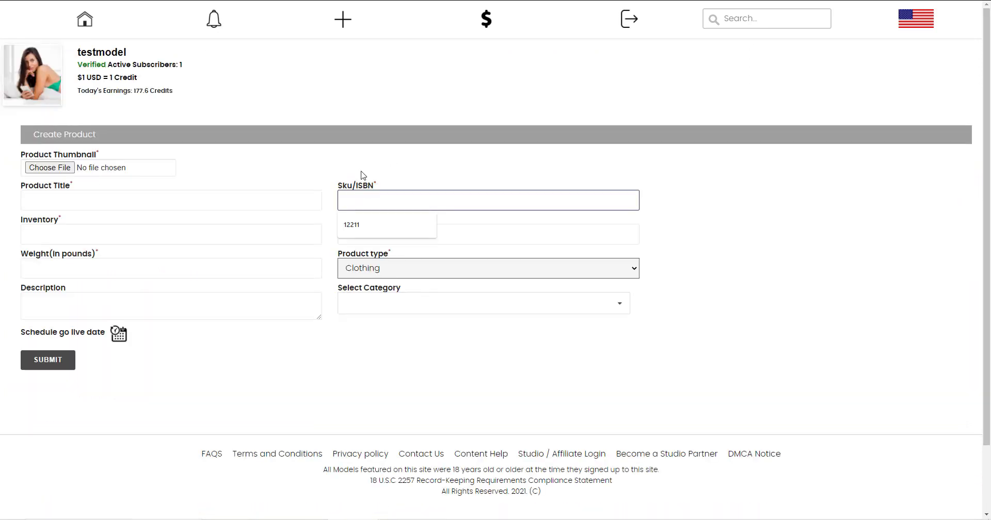
left_click(78, 231)
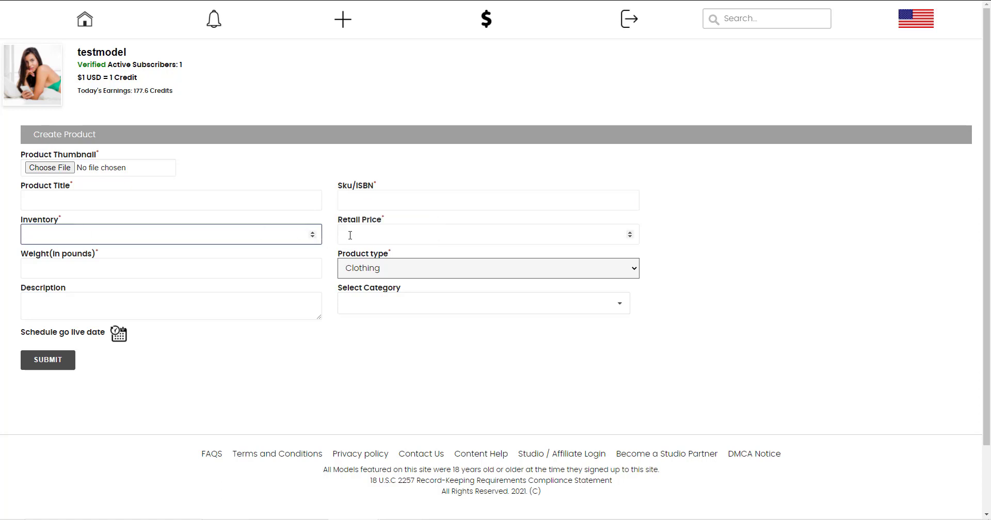
left_click(411, 270)
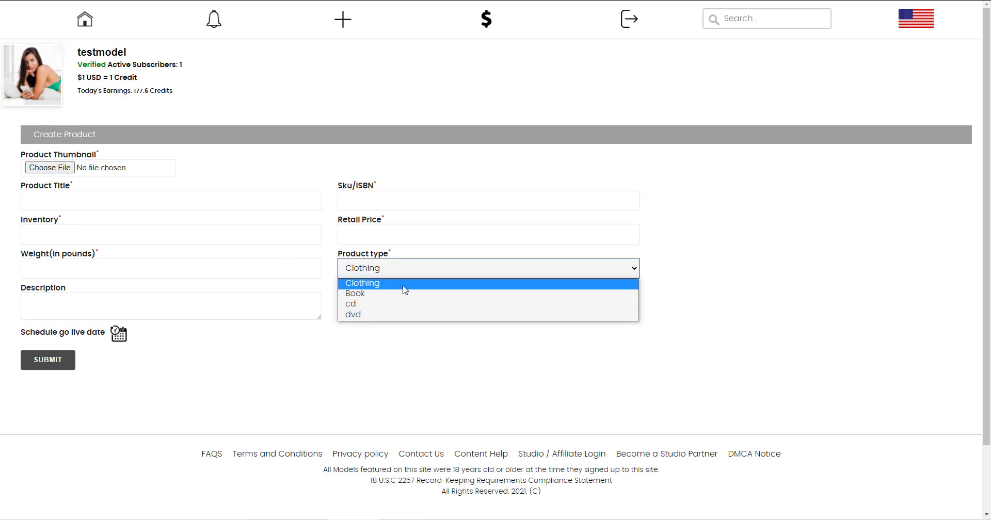
left_click(407, 267)
left_click(73, 298)
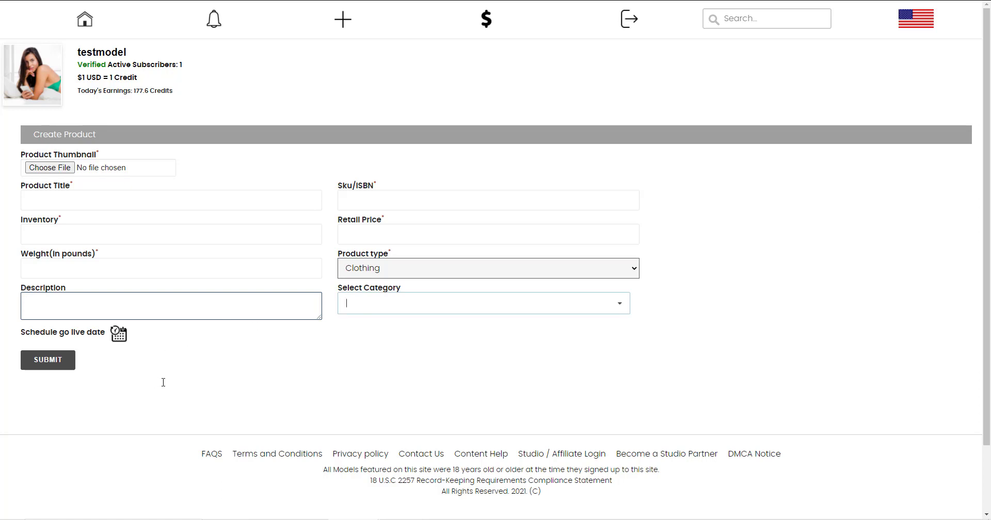
left_click(118, 335)
left_click(98, 360)
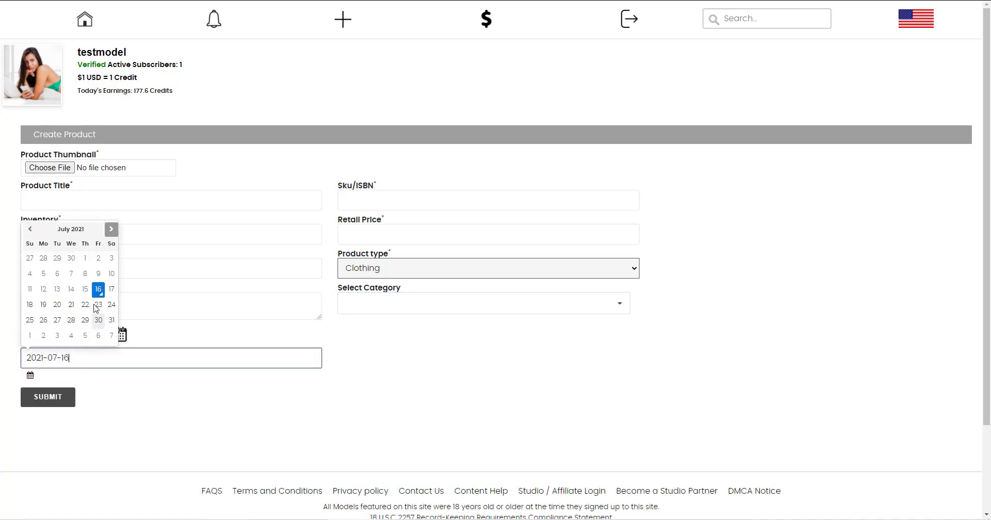
left_click(85, 306)
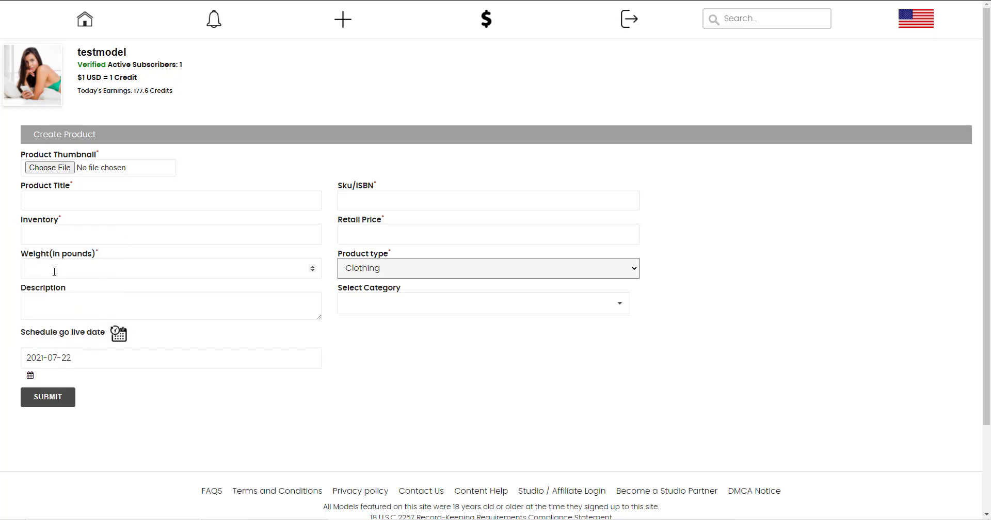
left_click(85, 20)
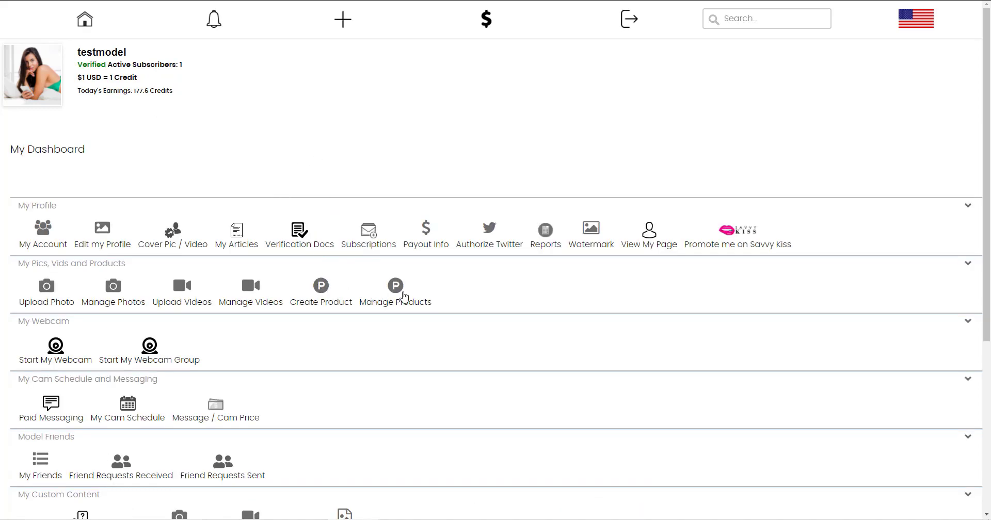
Schedule the Brand New - Lingerie product for future release on 6 July 2021.
key("F5")
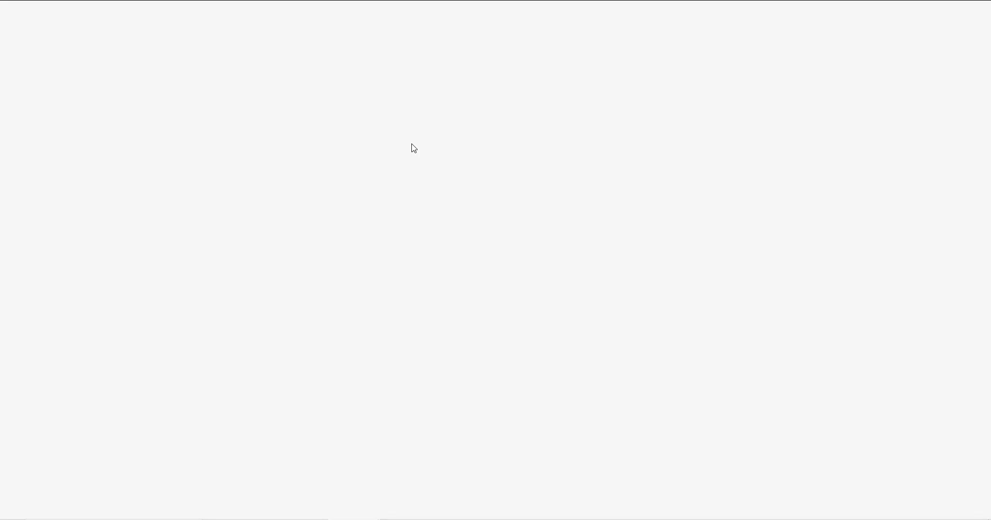
scroll(412, 146, "down", 2)
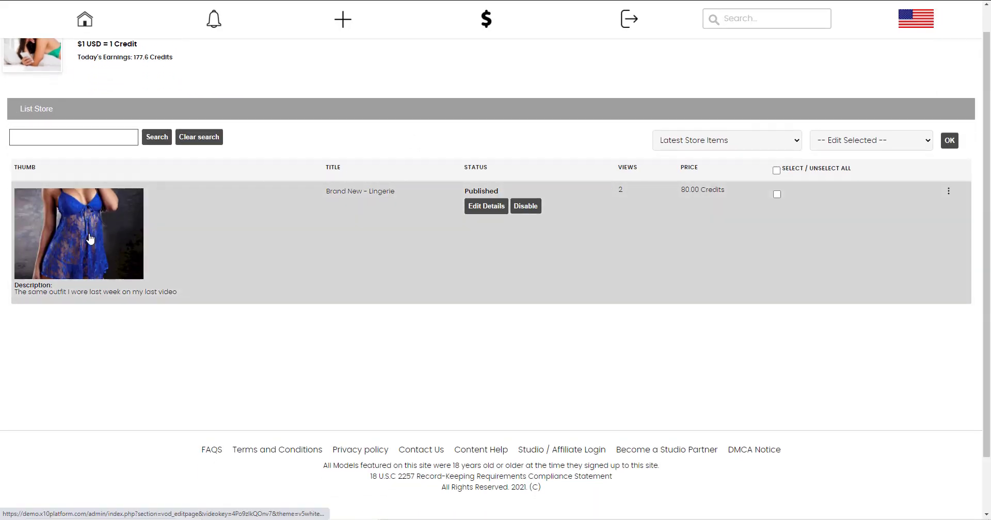
left_click(272, 246)
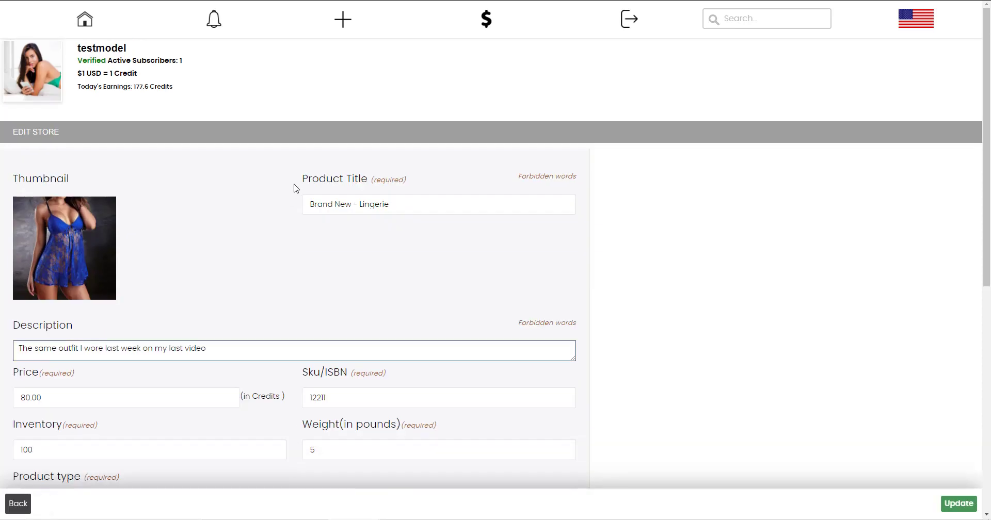
scroll(295, 188, "down", 2)
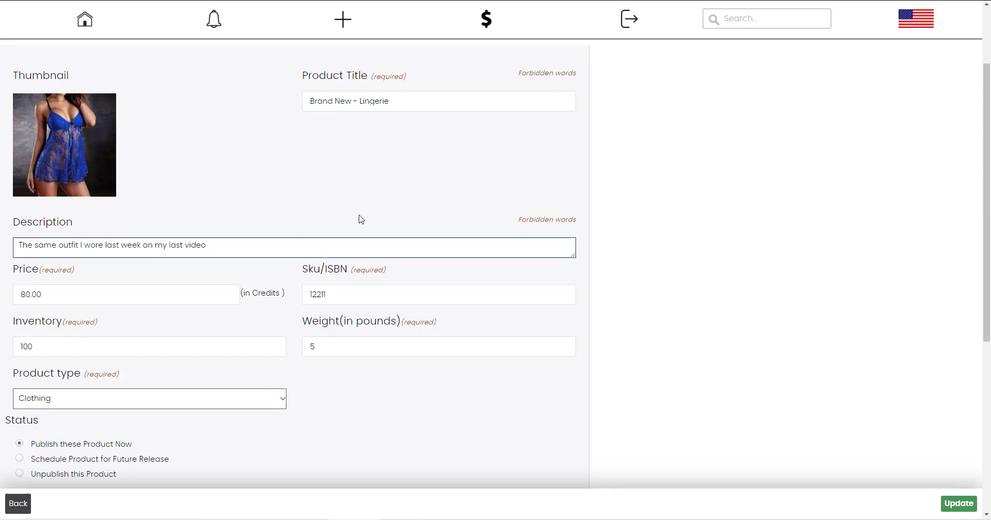
scroll(310, 239, "down", 3)
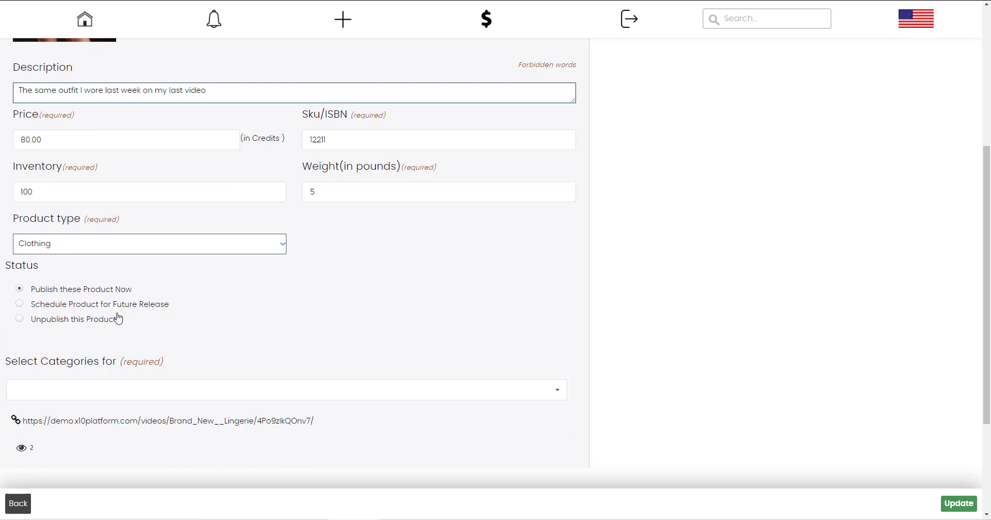
left_click(75, 307)
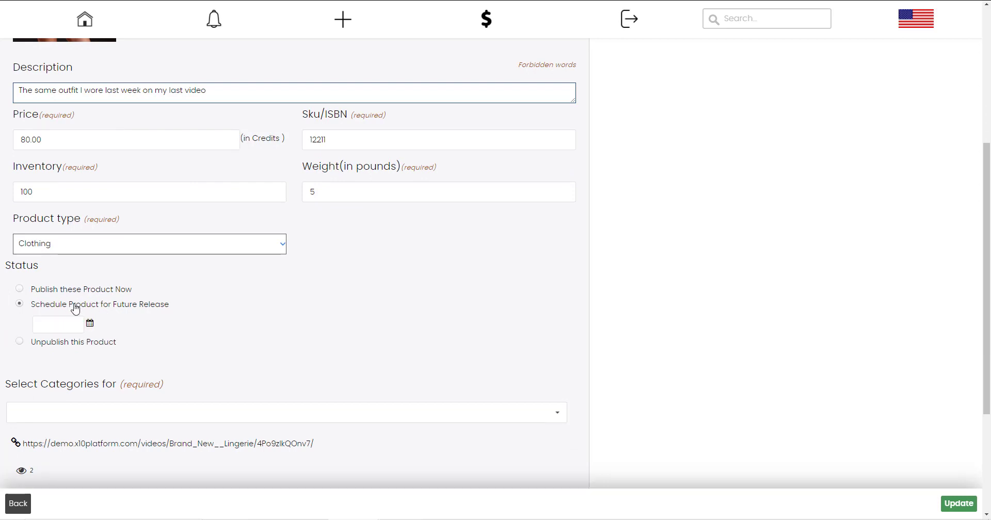
left_click(67, 326)
left_click(71, 396)
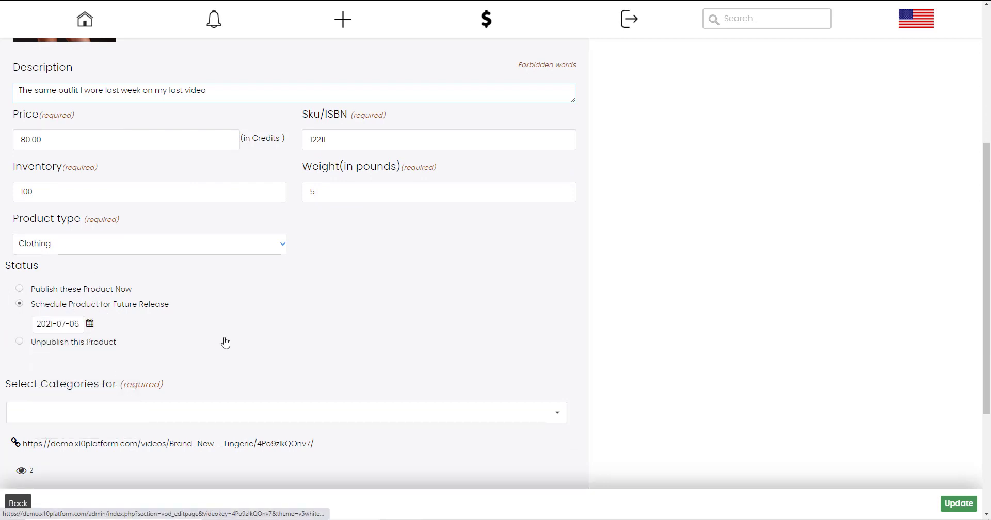
Return to the dashboard and launch the model's webcam room.
left_click(224, 343)
scroll(223, 340, "down", 3)
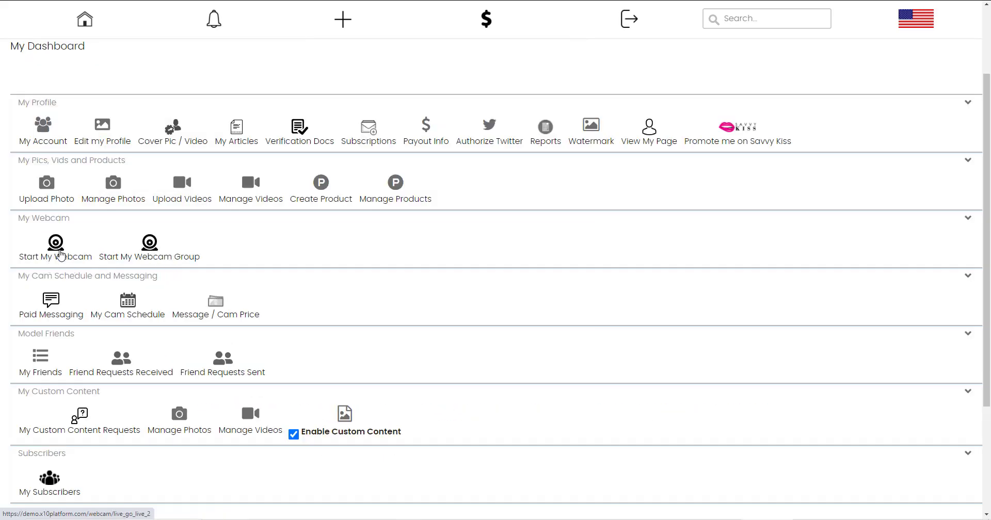
left_click(55, 249)
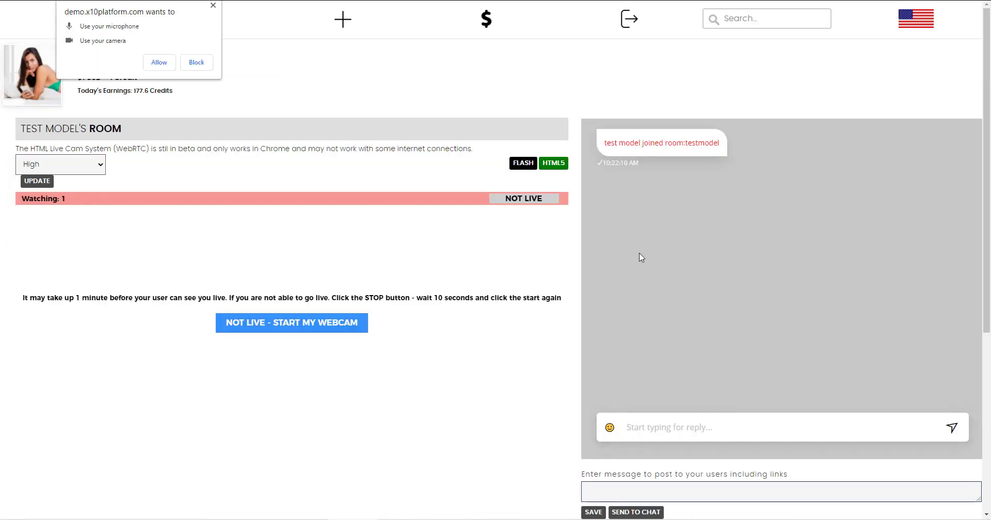
Allow camera and microphone access and start the webcam broadcast live.
left_click(159, 62)
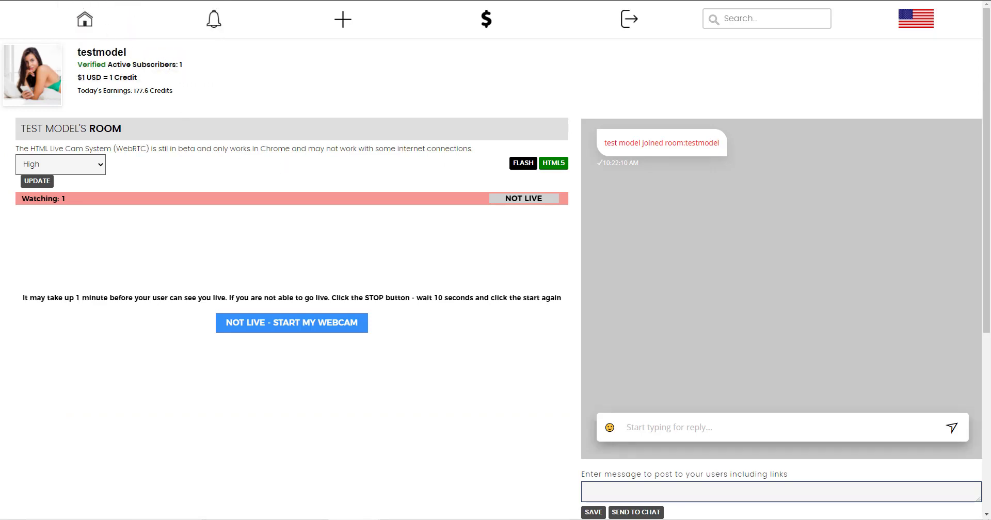
left_click(64, 1)
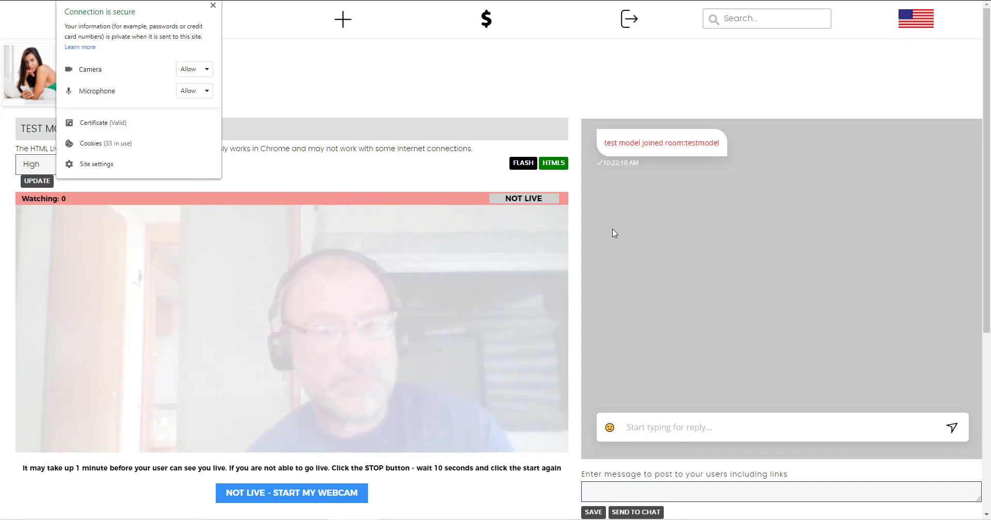
left_click(515, 242)
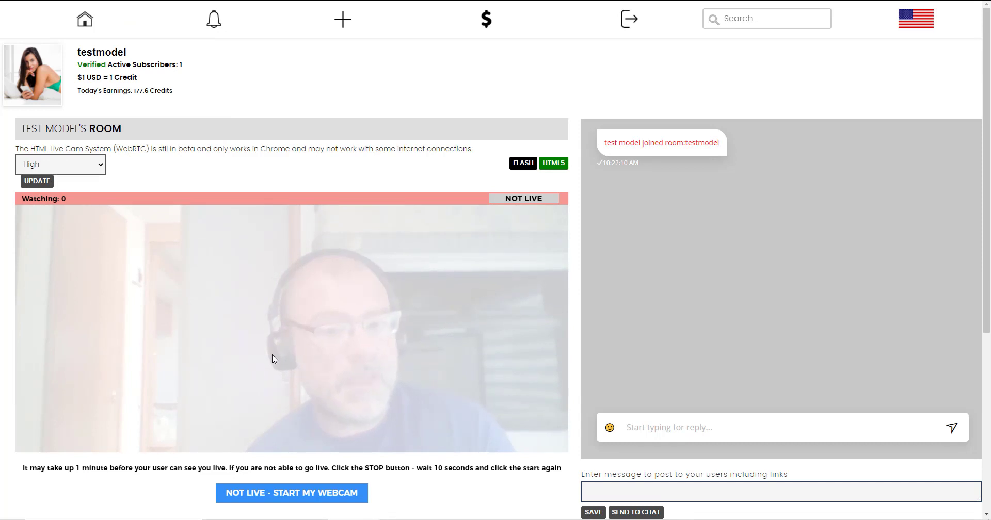
left_click(305, 495)
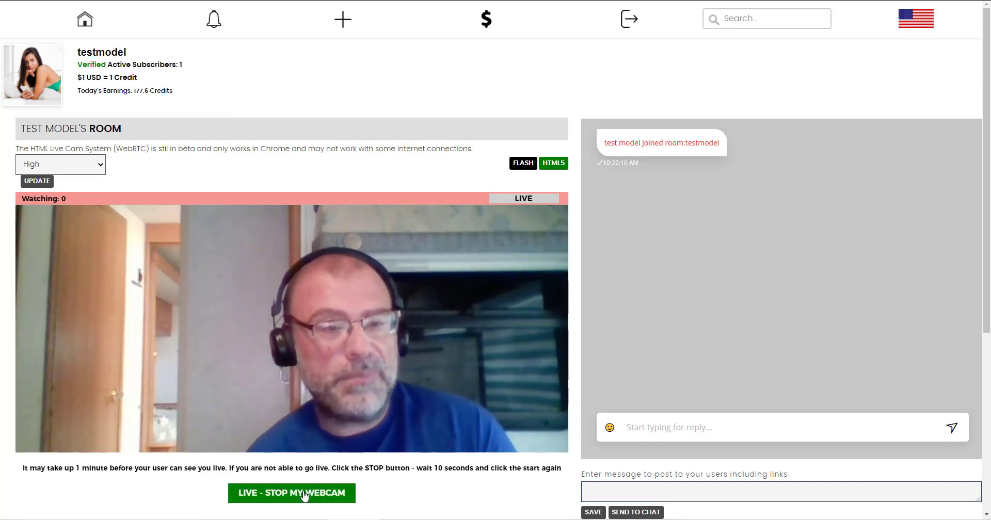
Post 'test' in the live room's chat.
left_click(643, 429)
type("test")
key("Return")
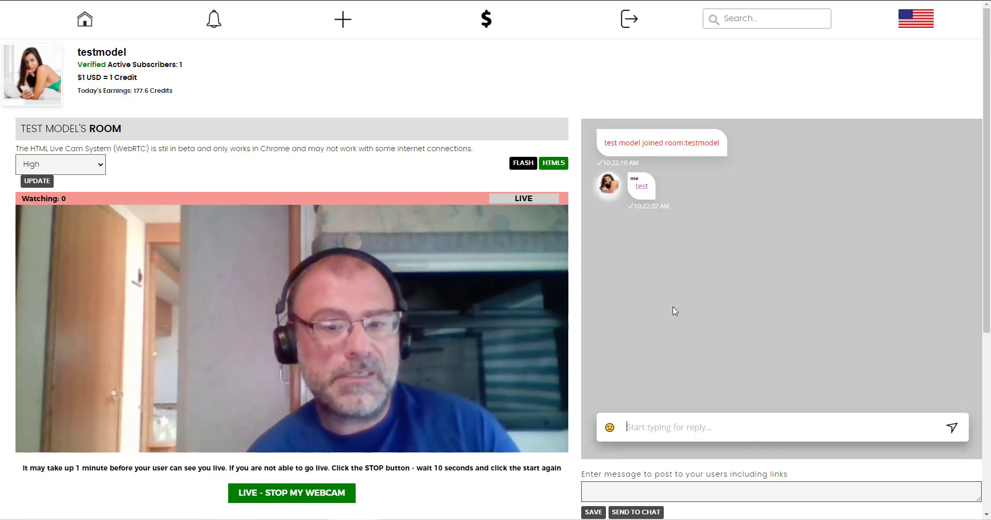
scroll(675, 311, "down", 2)
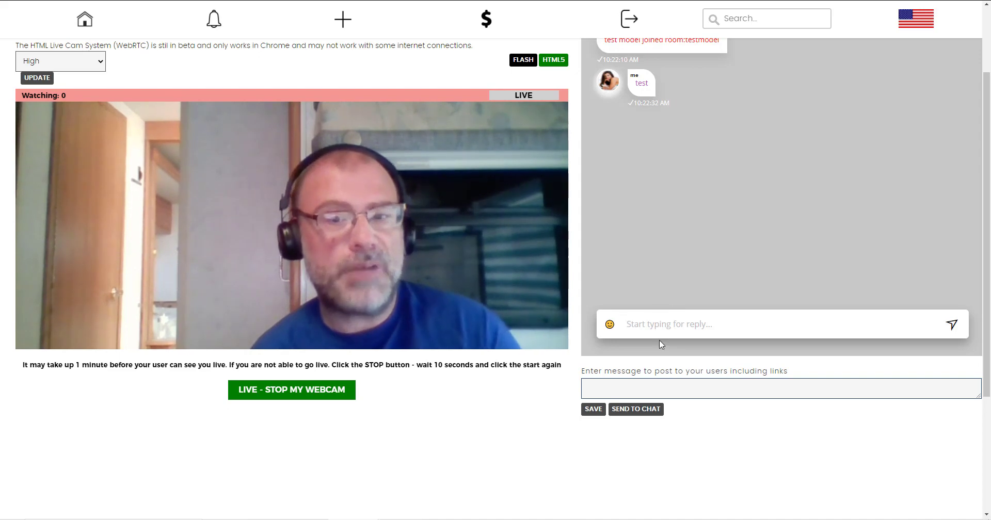
scroll(661, 343, "up", 2)
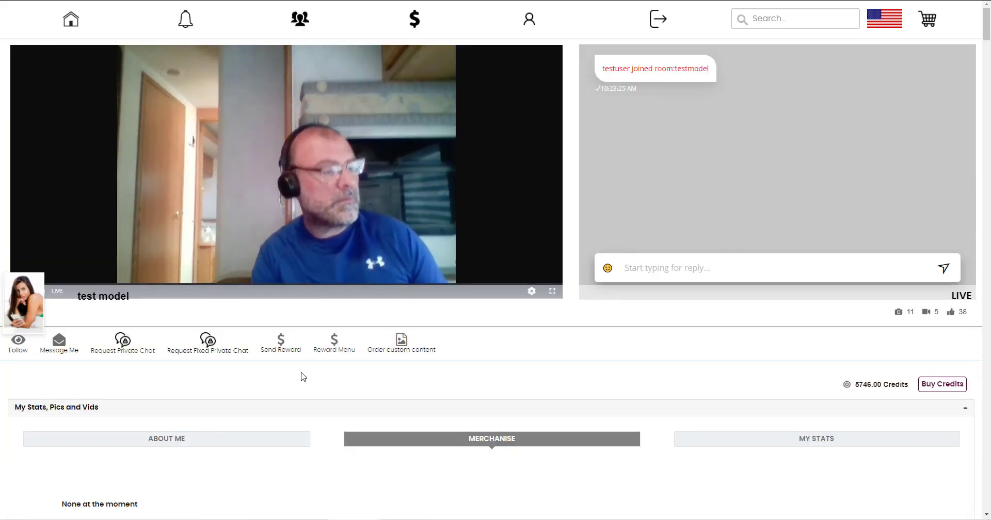
Send a test chat message as the viewer and request a private chat.
type("test")
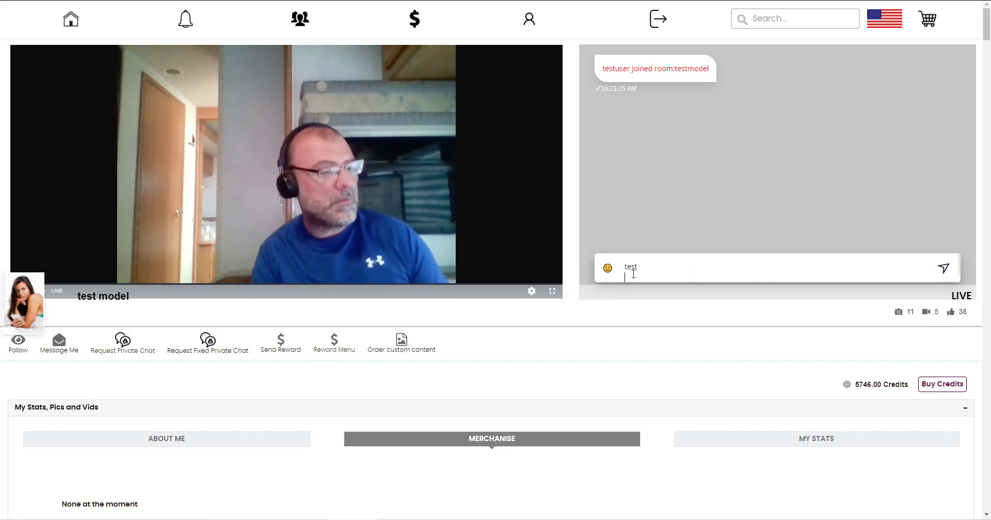
key("Return")
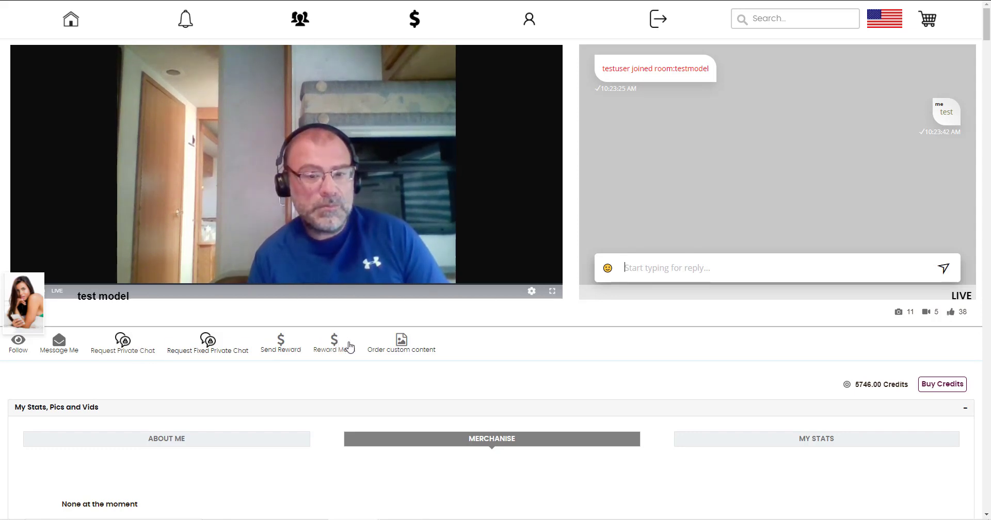
left_click(122, 341)
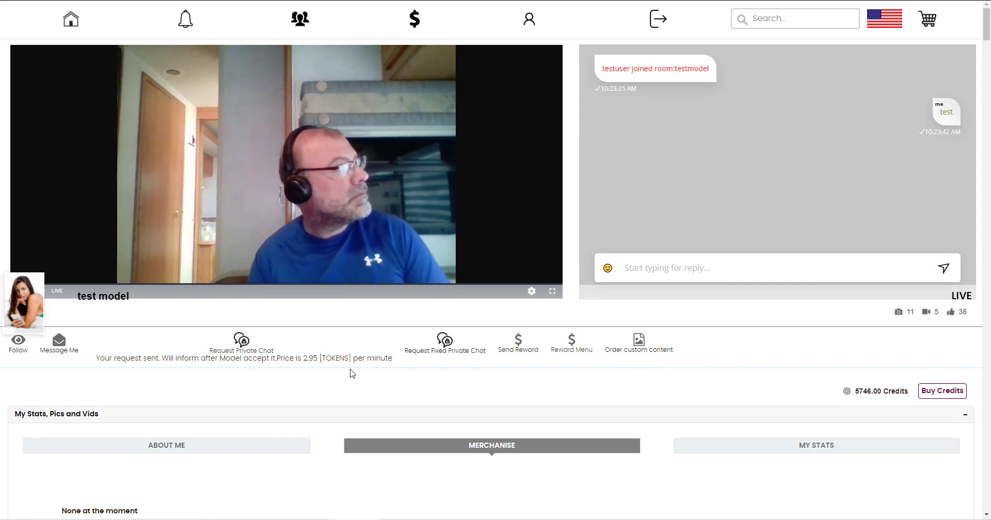
Accept the private chat as the model, then agree to the 2.95 credits-per-minute charge.
key("alt+Tab")
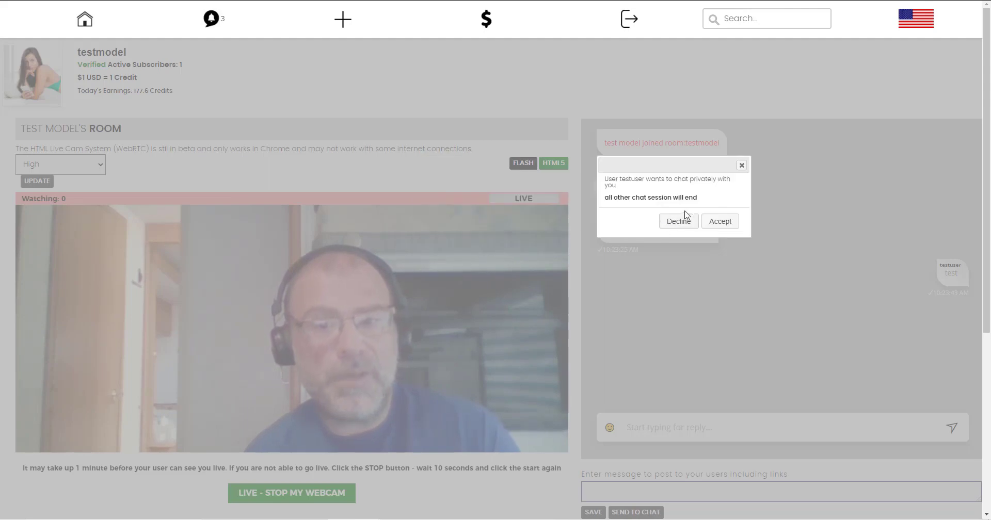
left_click(721, 222)
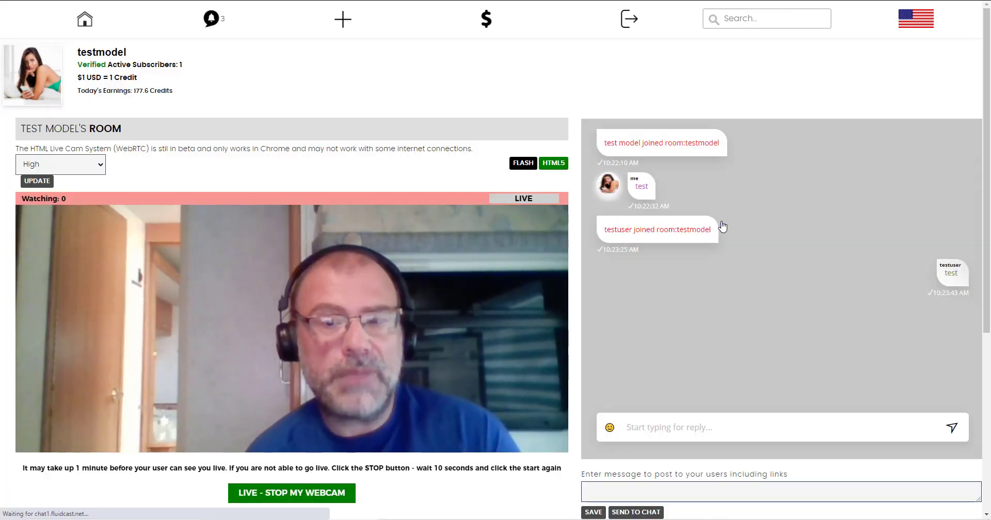
key("alt+Tab")
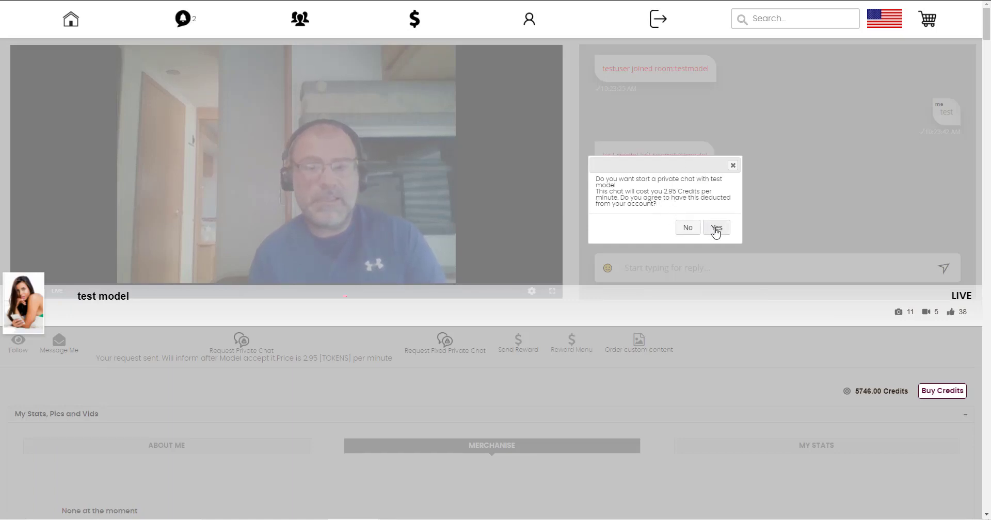
left_click(716, 229)
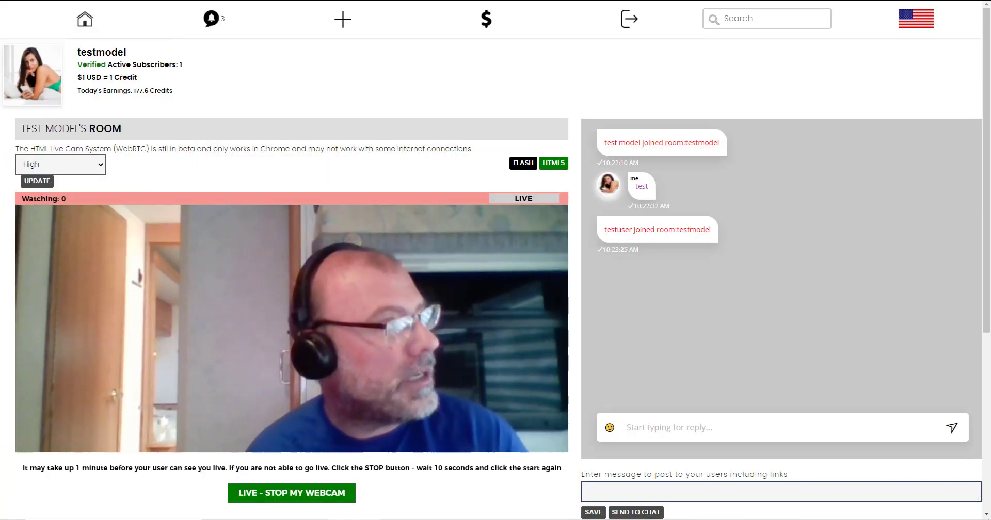
Bring the viewer's window to full screen and send 'test' in the model's room chat.
left_click_drag(0, 97, 294, 95)
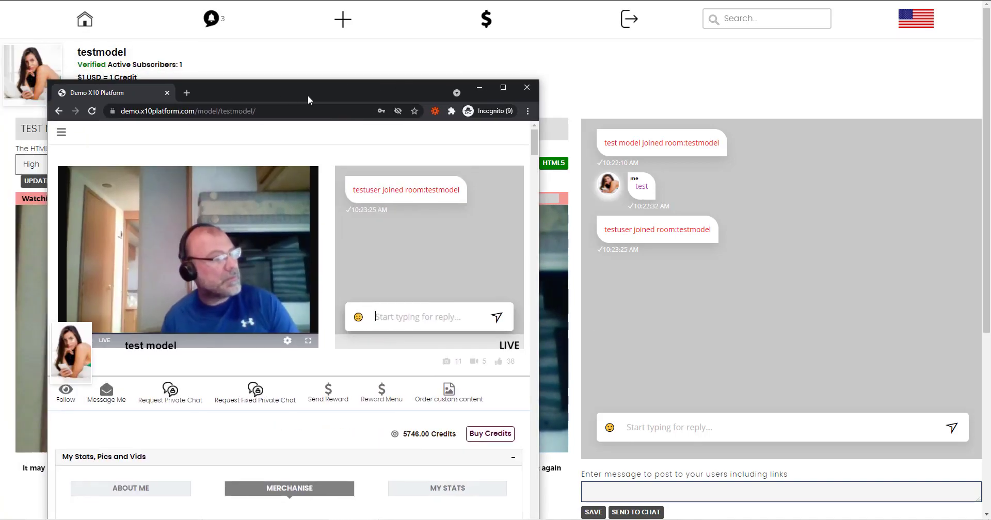
key("F11")
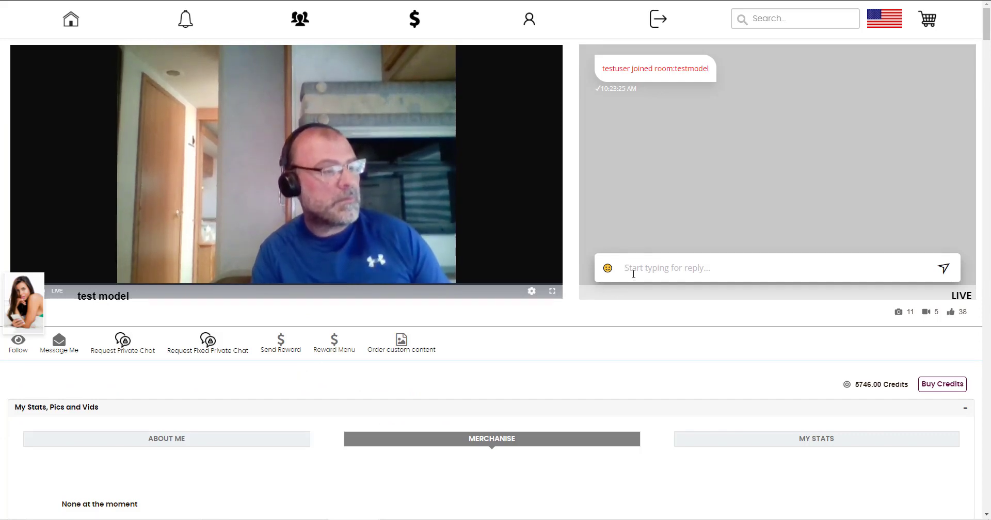
type("test")
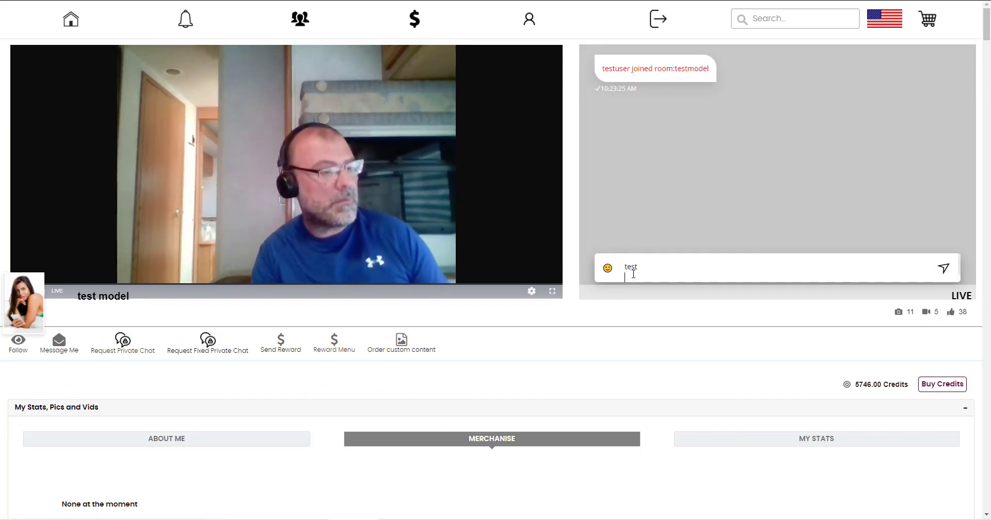
key("Return")
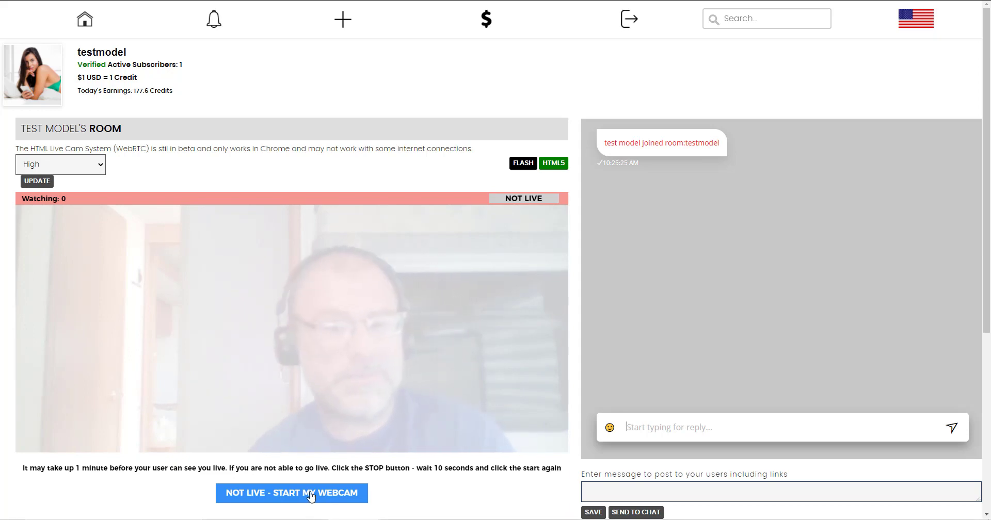
Leave the cam room and read through the viewer's message thread about the custom content request.
left_click(84, 23)
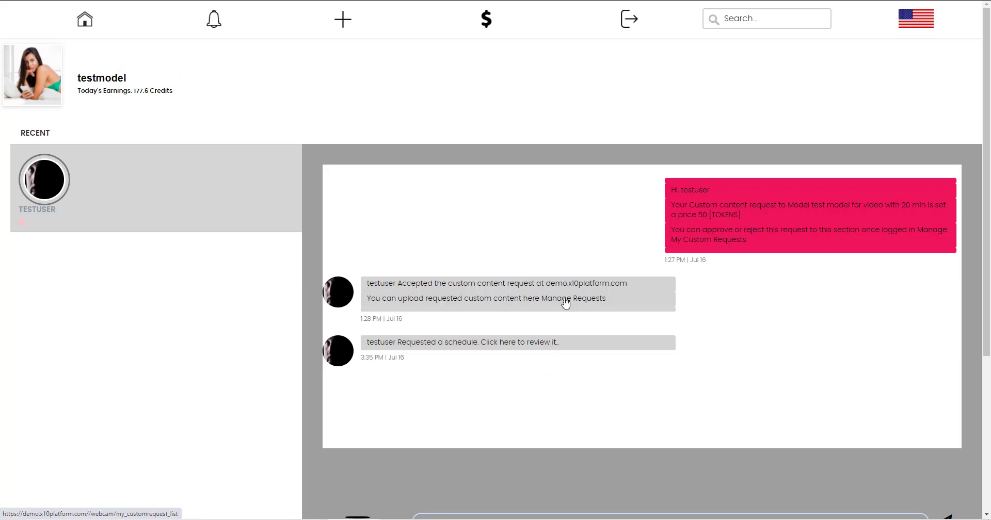
scroll(564, 303, "down", 3)
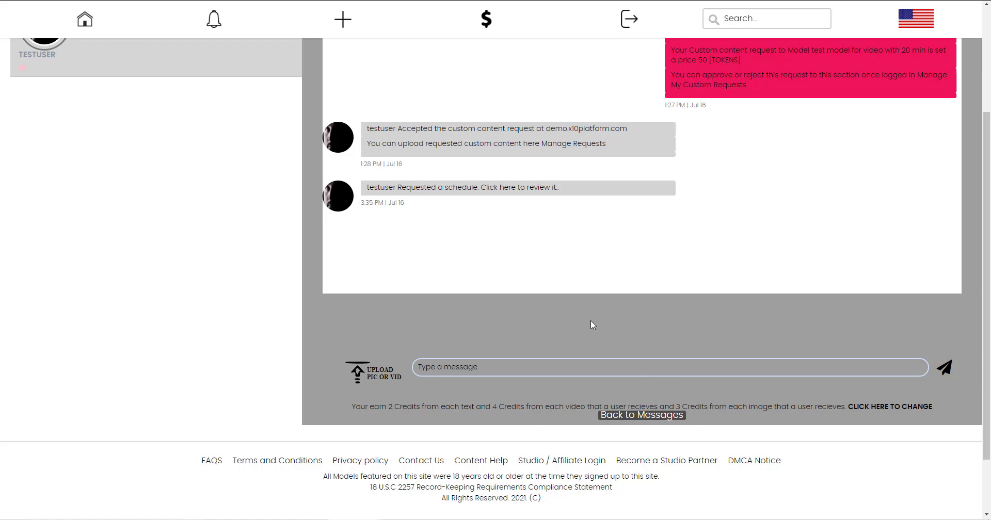
scroll(591, 325, "up", 3)
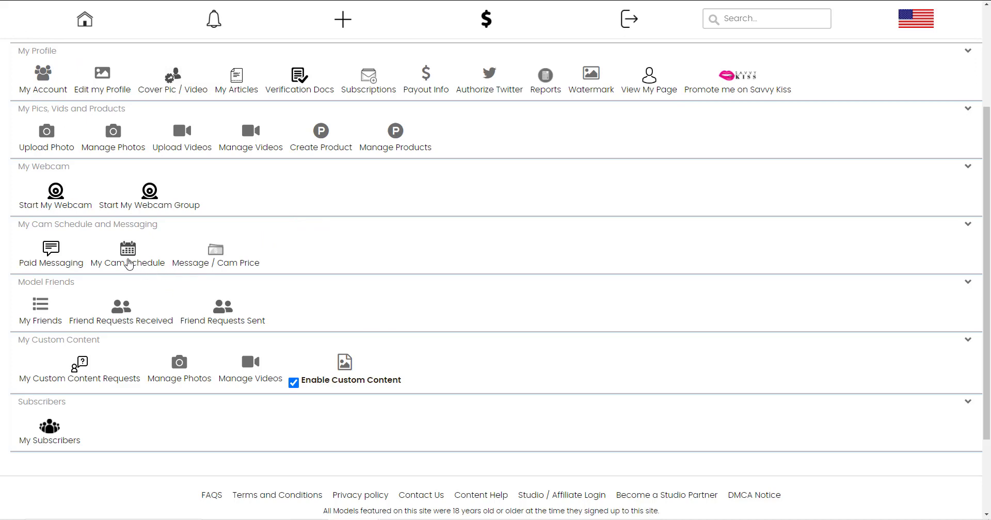
left_click(128, 261)
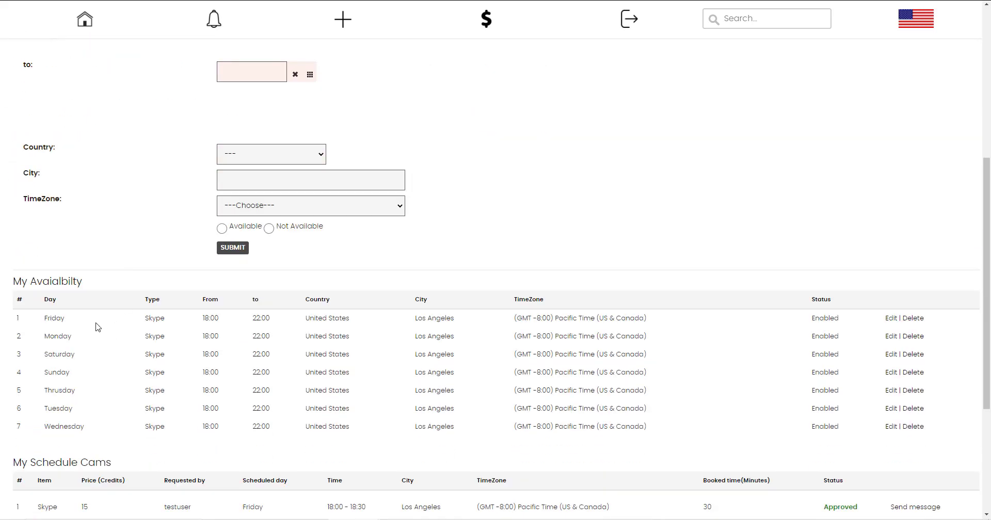
scroll(173, 305, "up", 5)
scroll(173, 305, "up", 1)
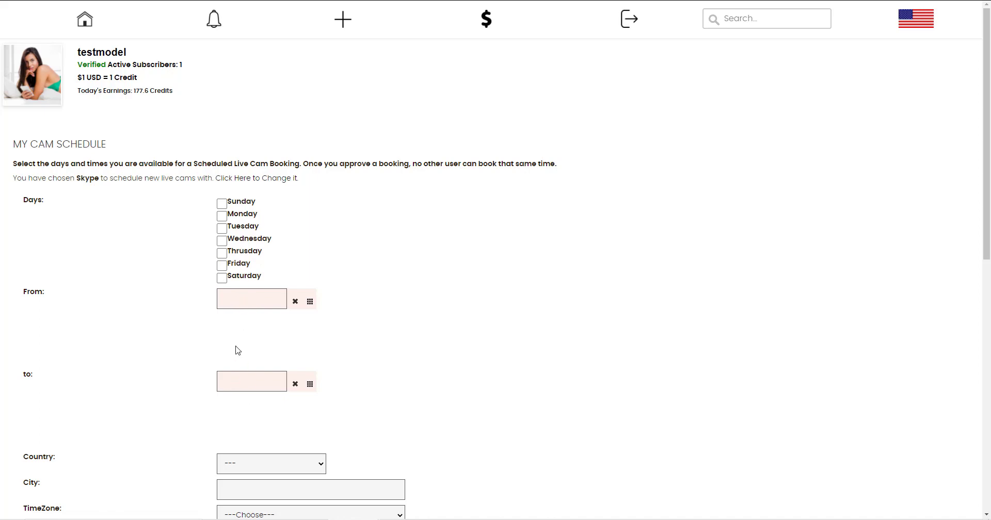
scroll(237, 348, "down", 3)
left_click(249, 308)
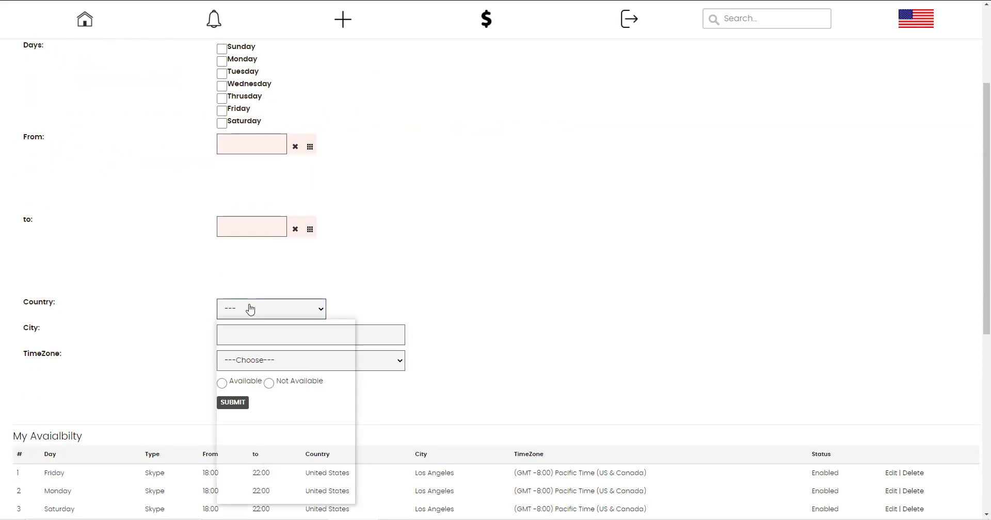
left_click(251, 367)
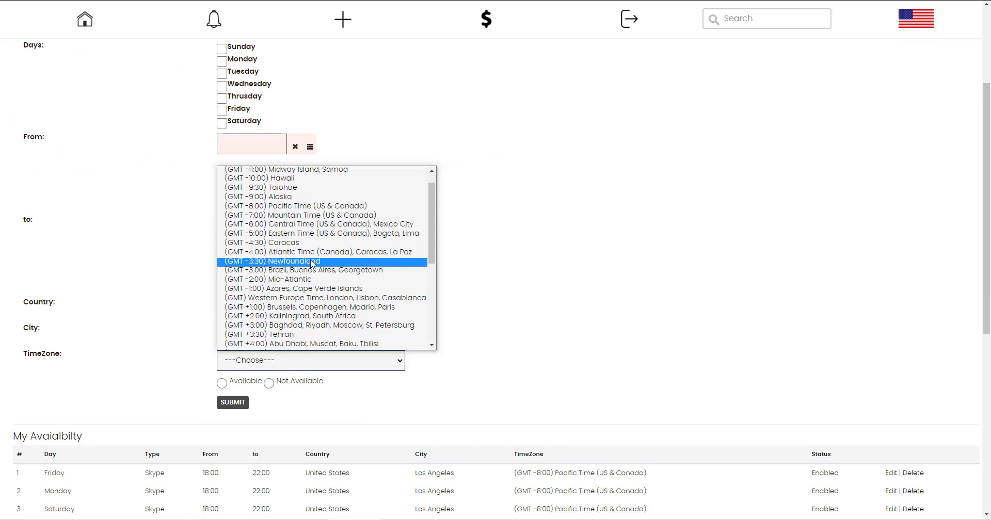
scroll(151, 339, "down", 4)
scroll(273, 187, "down", 2)
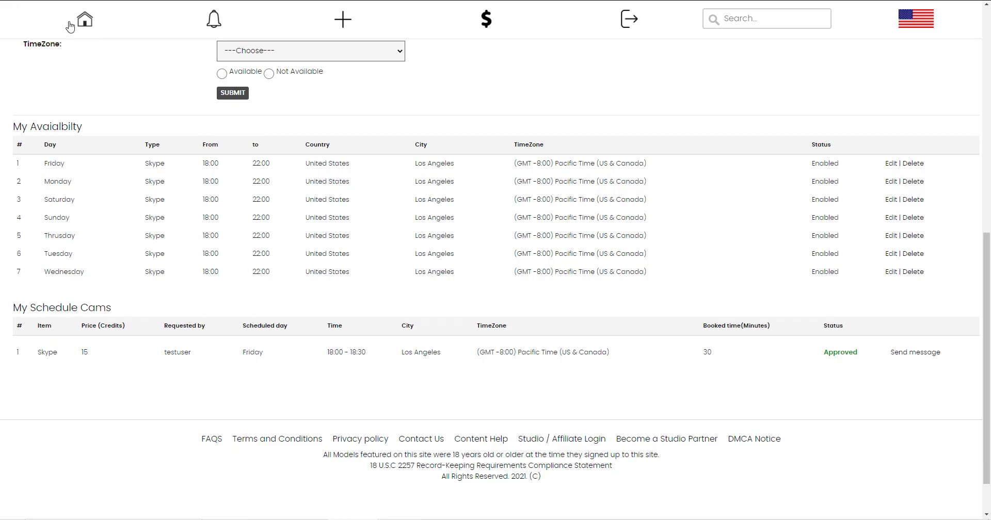
left_click(86, 21)
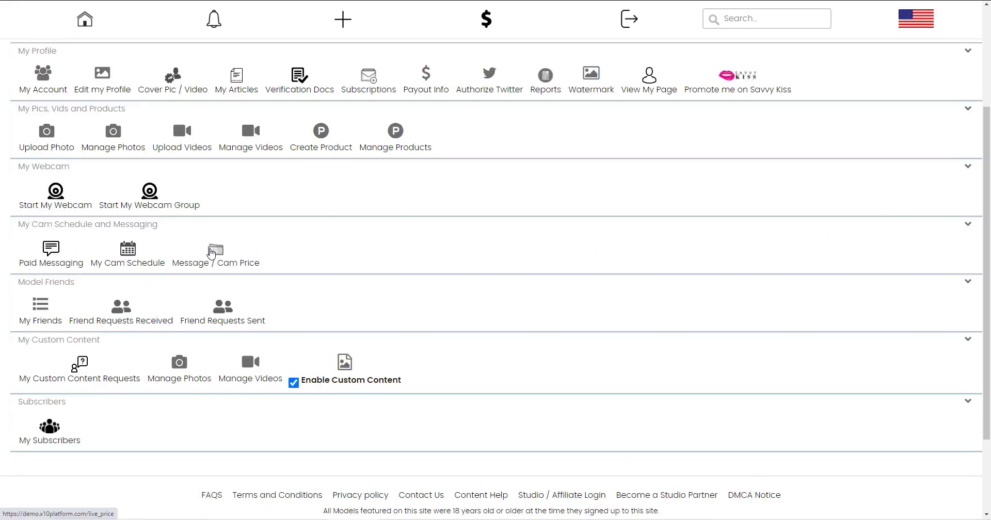
In the message and cam price settings, choose Skype as the Live Cams type.
left_click(212, 253)
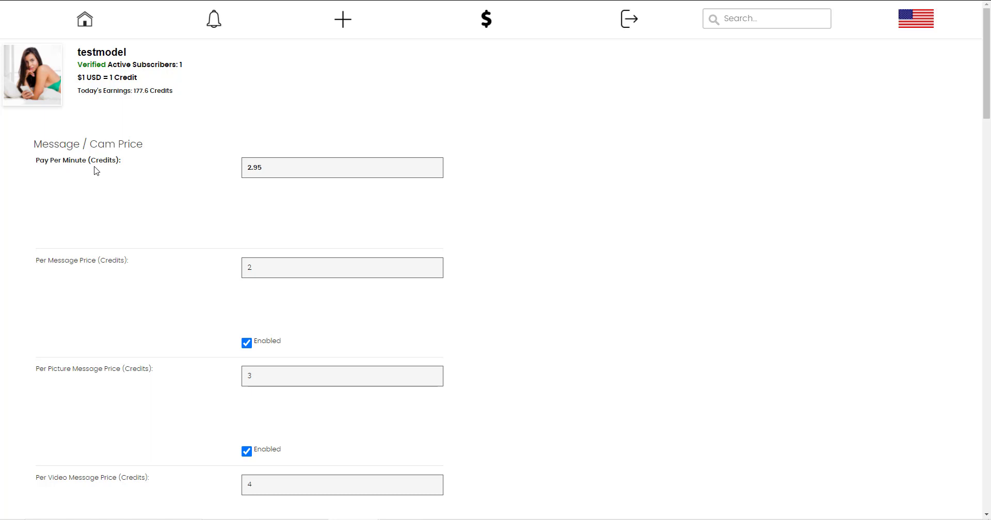
scroll(104, 157, "down", 3)
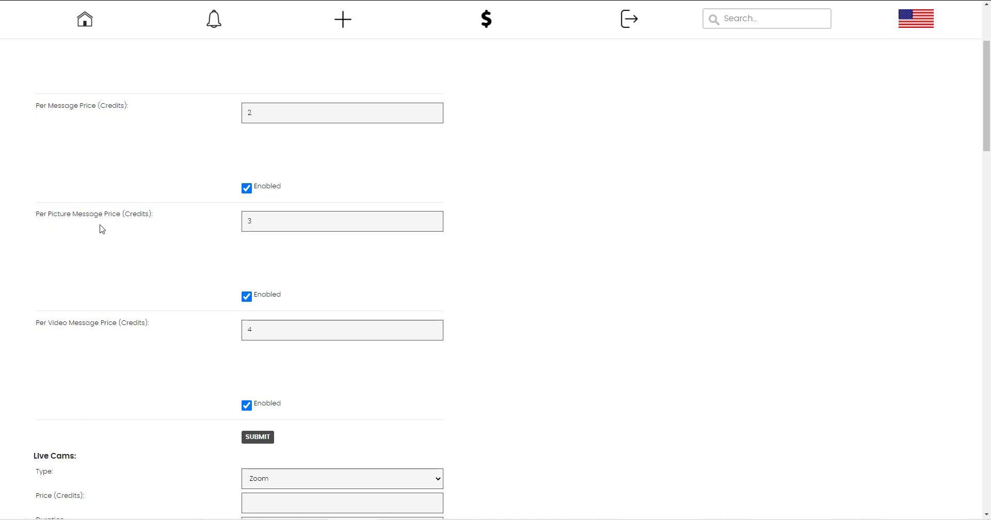
scroll(216, 265, "down", 1)
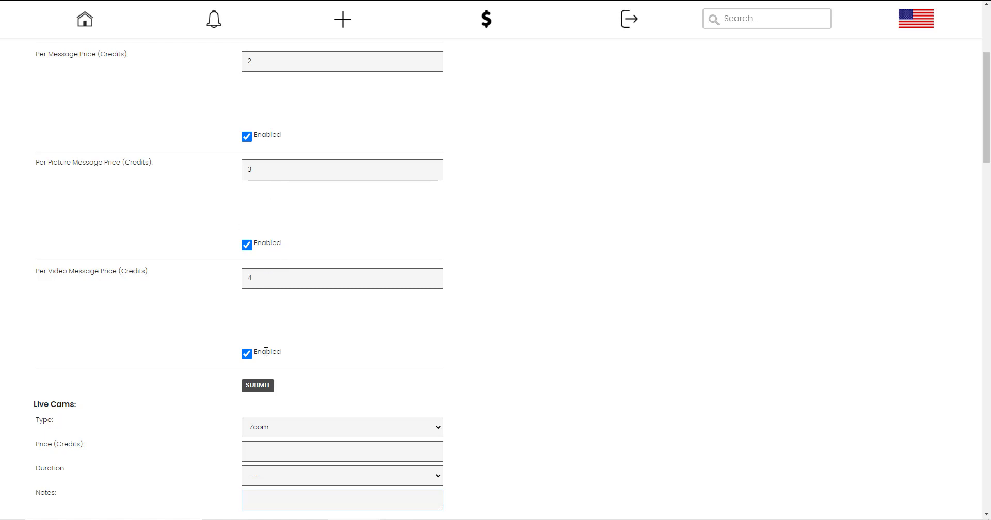
scroll(266, 351, "down", 4)
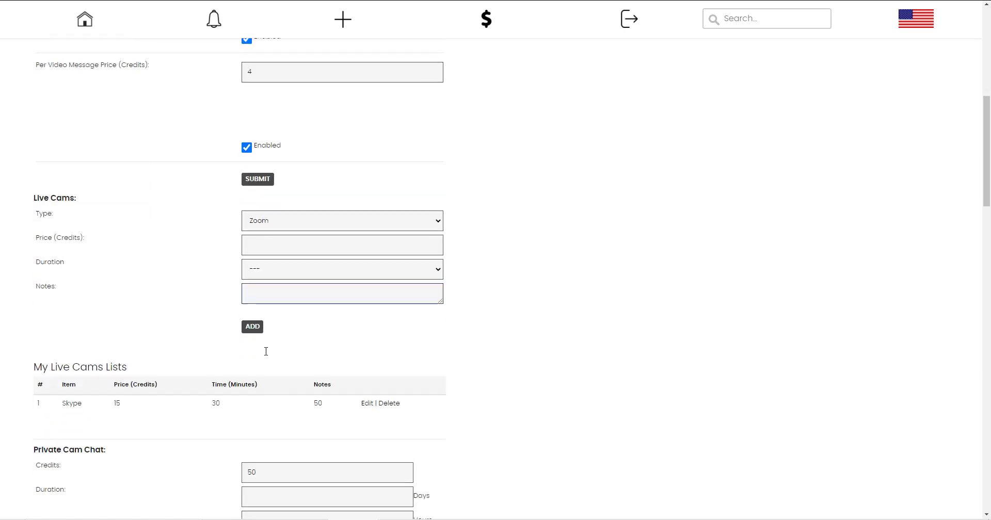
left_click(257, 221)
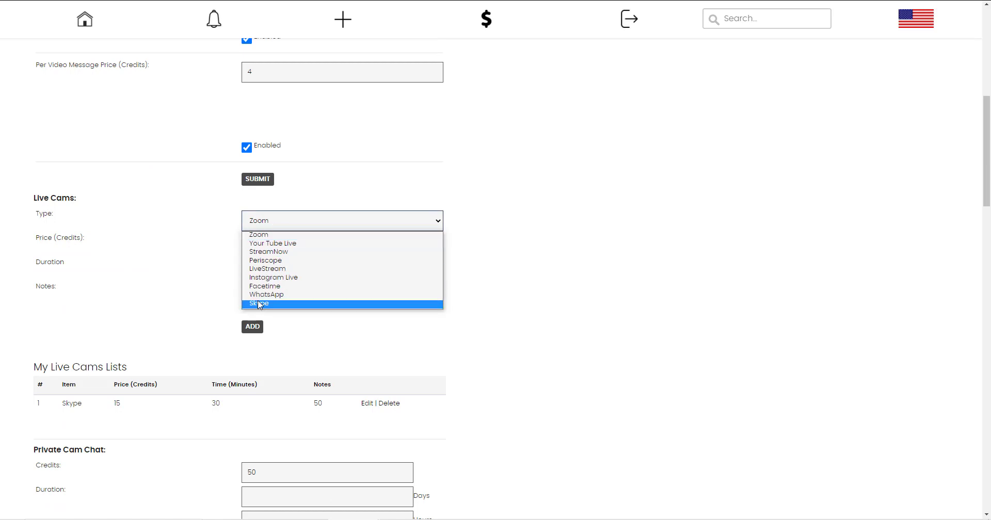
left_click(259, 305)
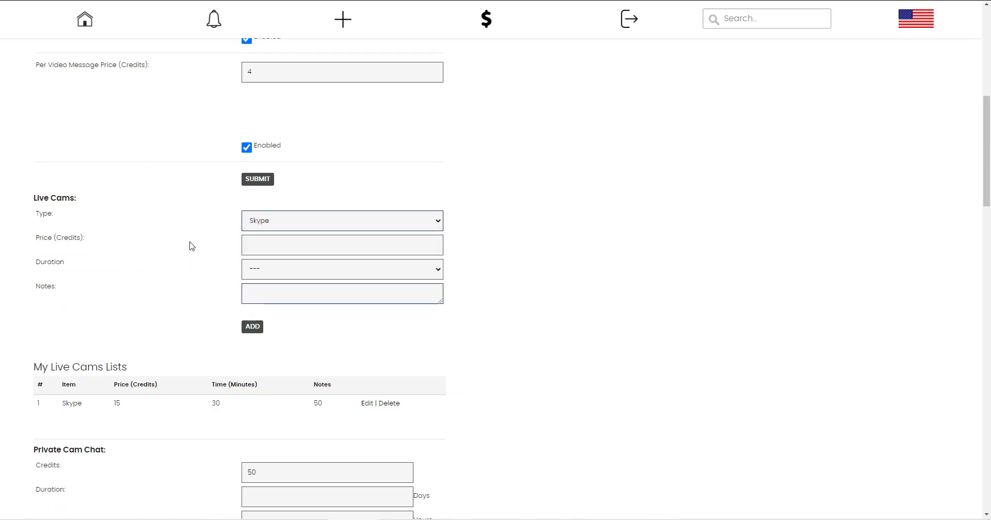
scroll(190, 246, "down", 2)
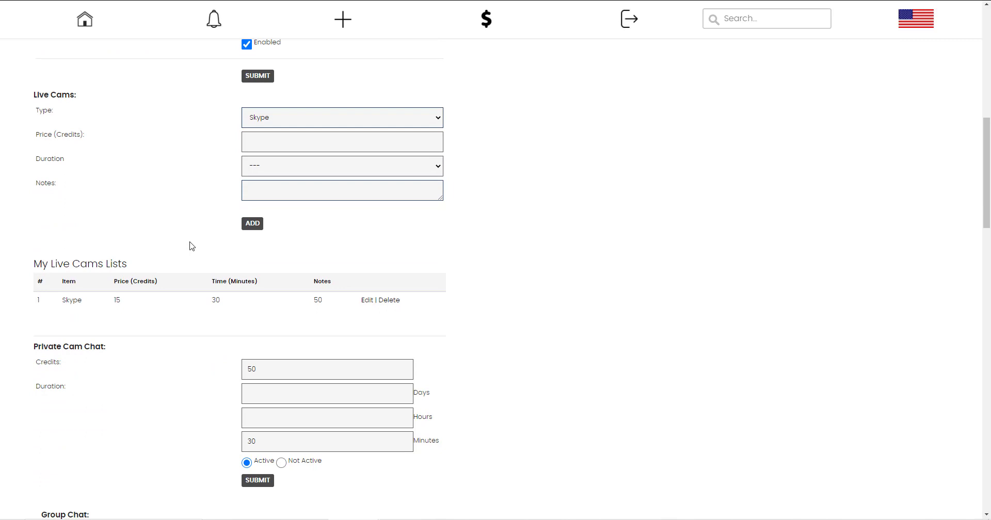
Keep the live cam type as Skype and review the private cam values, 50 credits and 30 minutes.
left_click(293, 118)
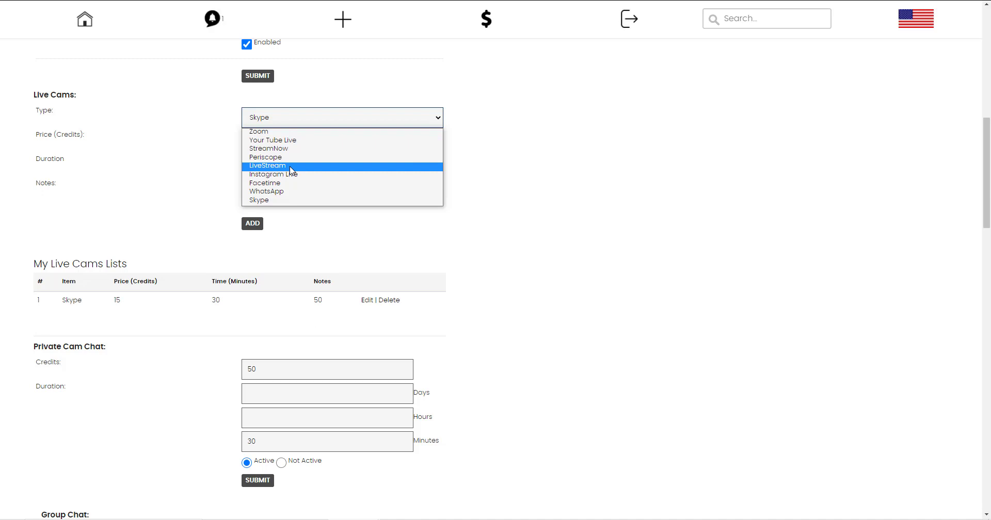
left_click(212, 168)
scroll(210, 168, "down", 2)
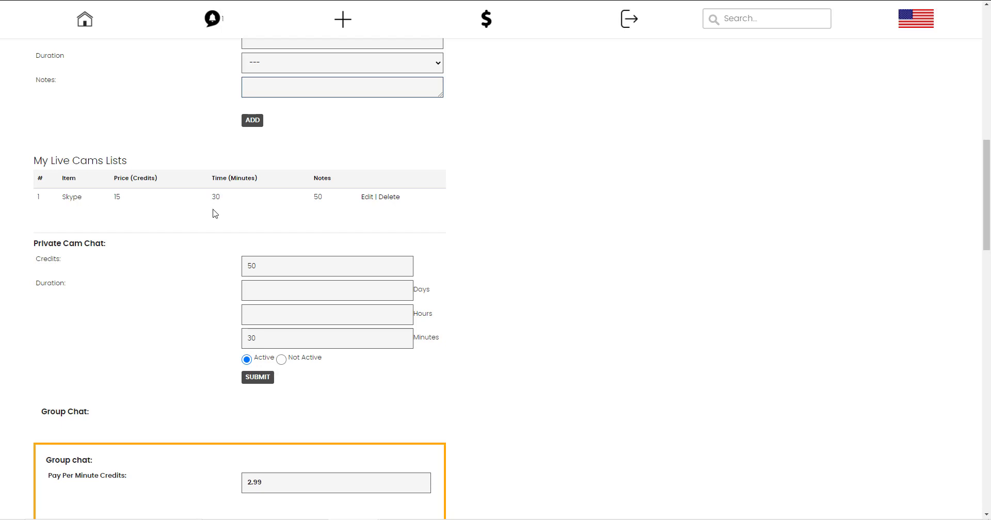
scroll(338, 204, "down", 3)
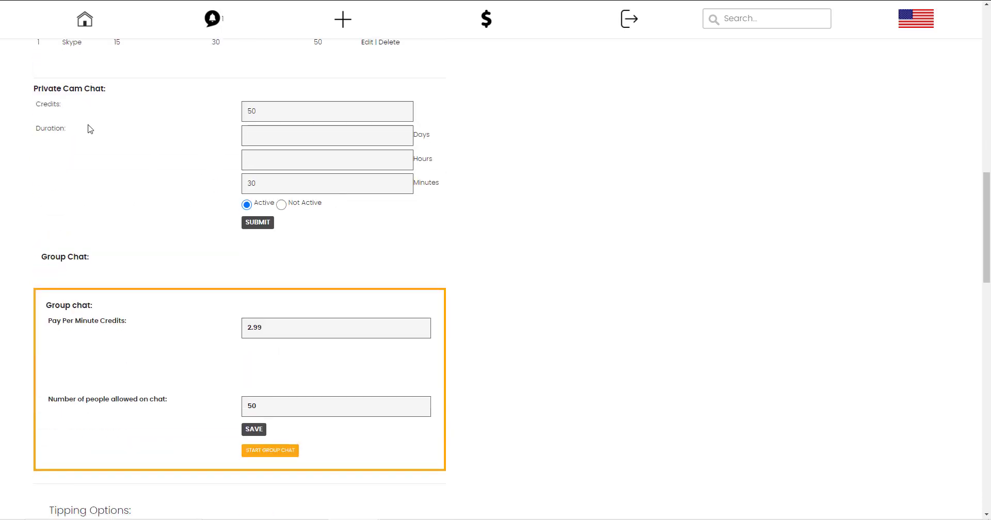
double_click(243, 111)
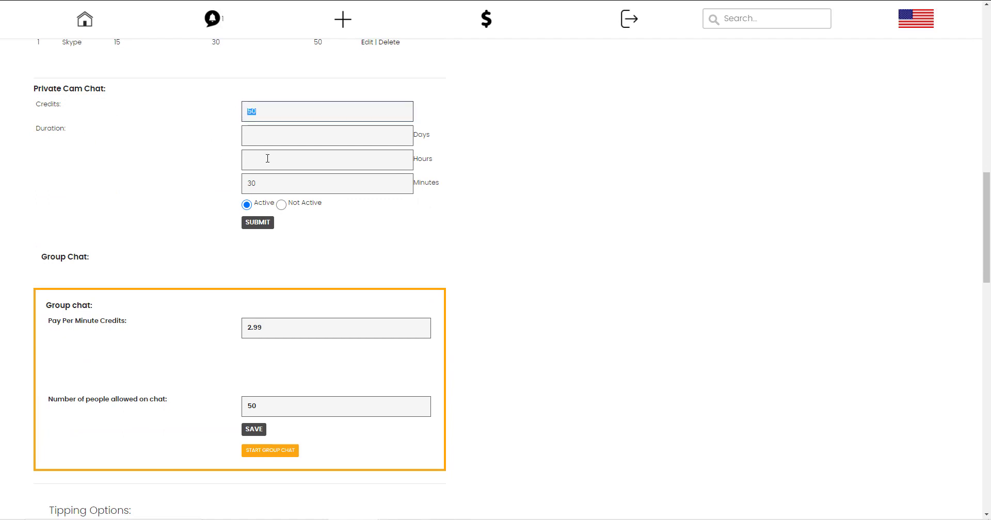
double_click(267, 183)
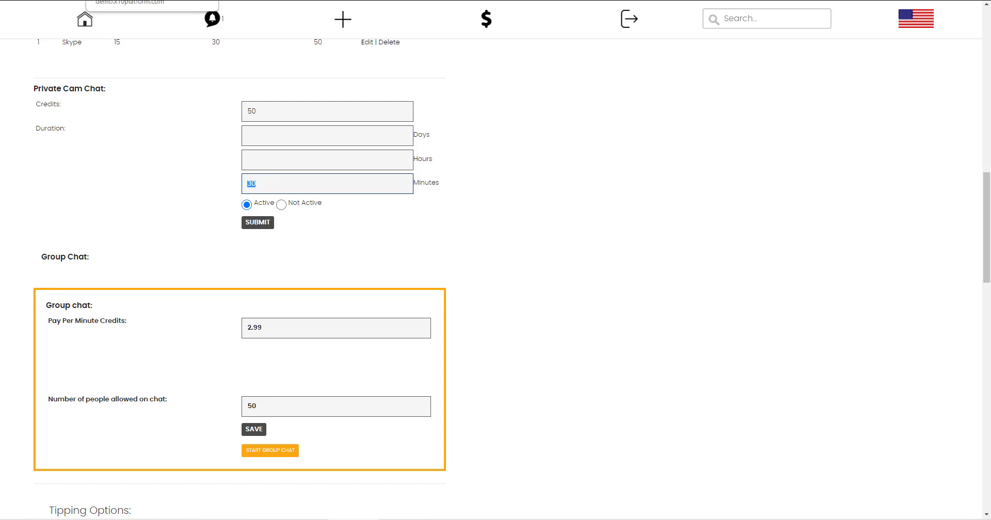
left_click(261, 250)
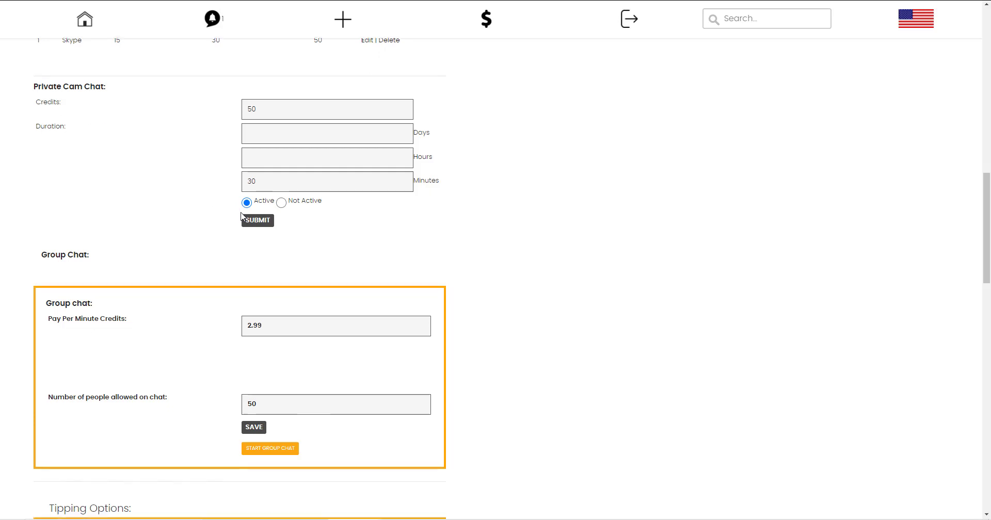
Review group chat at 2.99 per minute for 50 people and the tipping options, then return to the dashboard.
scroll(241, 216, "down", 4)
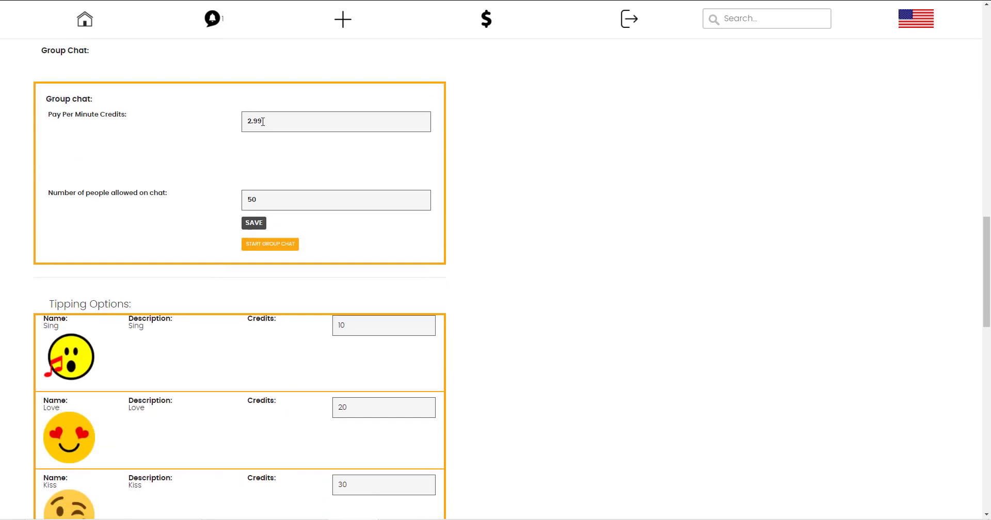
left_click_drag(263, 121, 233, 122)
left_click(207, 151)
left_click_drag(273, 206, 197, 197)
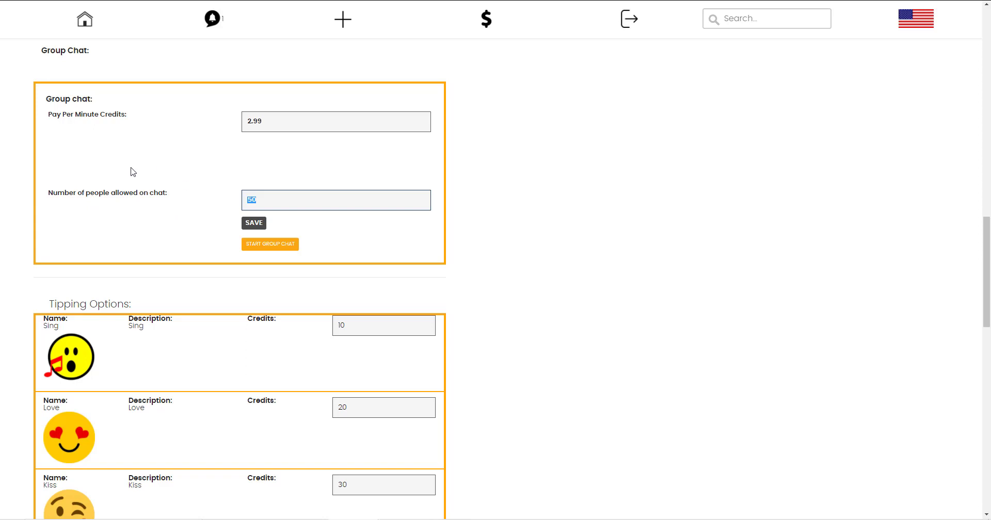
scroll(276, 257, "down", 2)
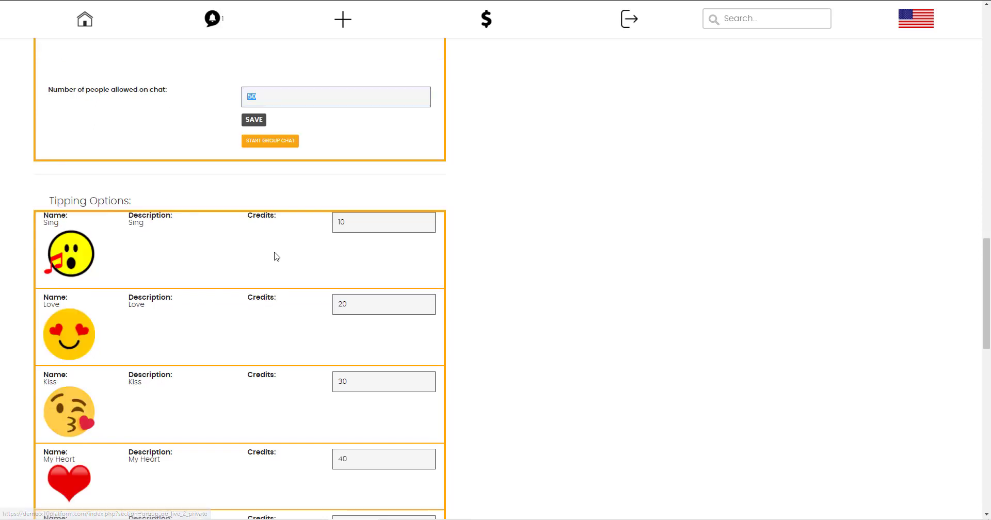
scroll(276, 257, "down", 3)
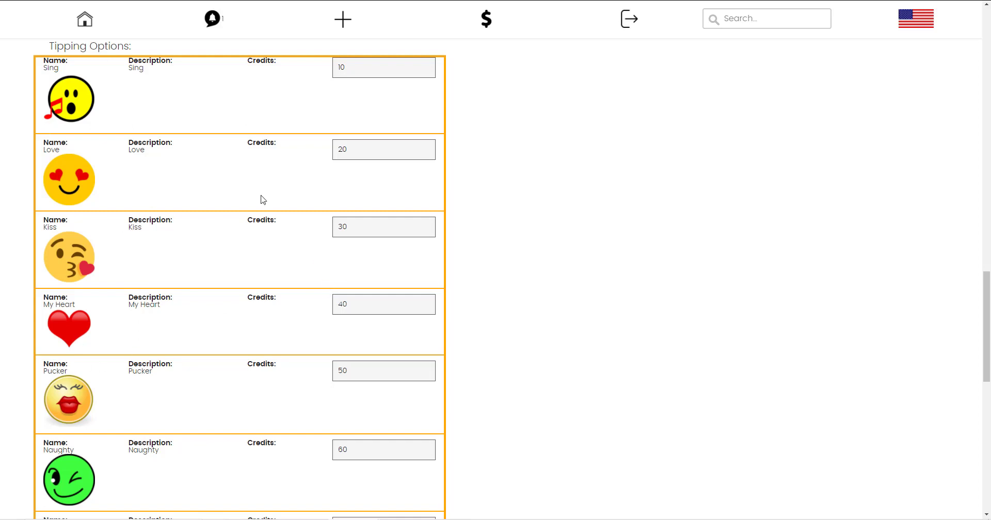
scroll(263, 199, "up", 1)
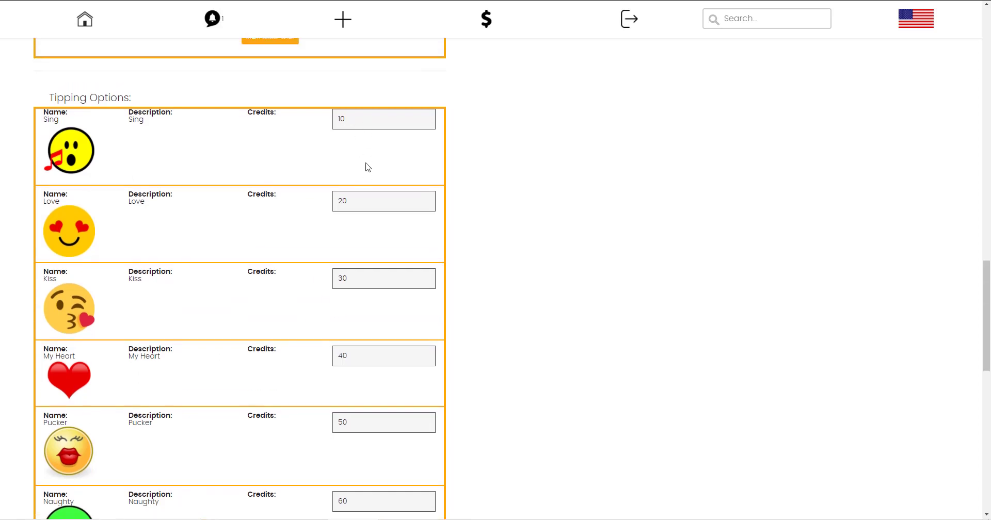
scroll(370, 232, "down", 6)
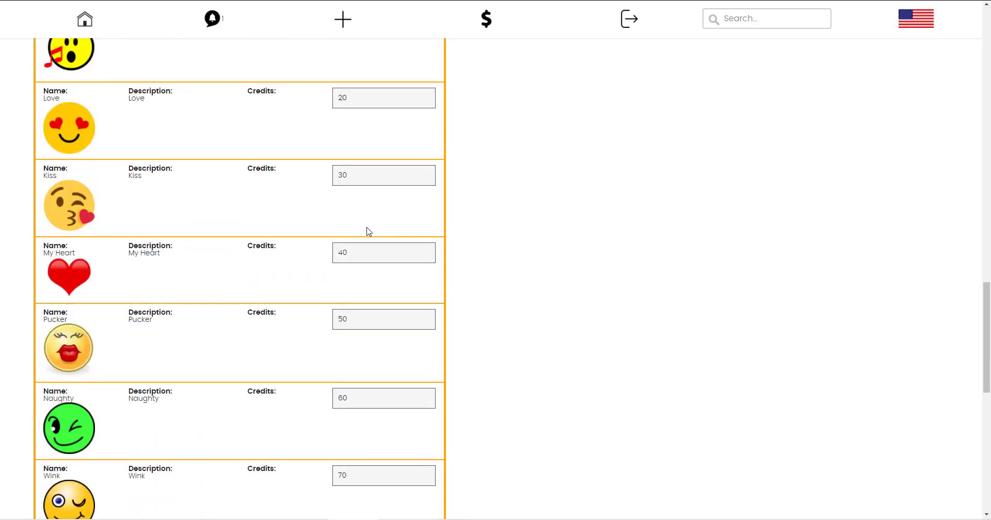
scroll(364, 304, "down", 6)
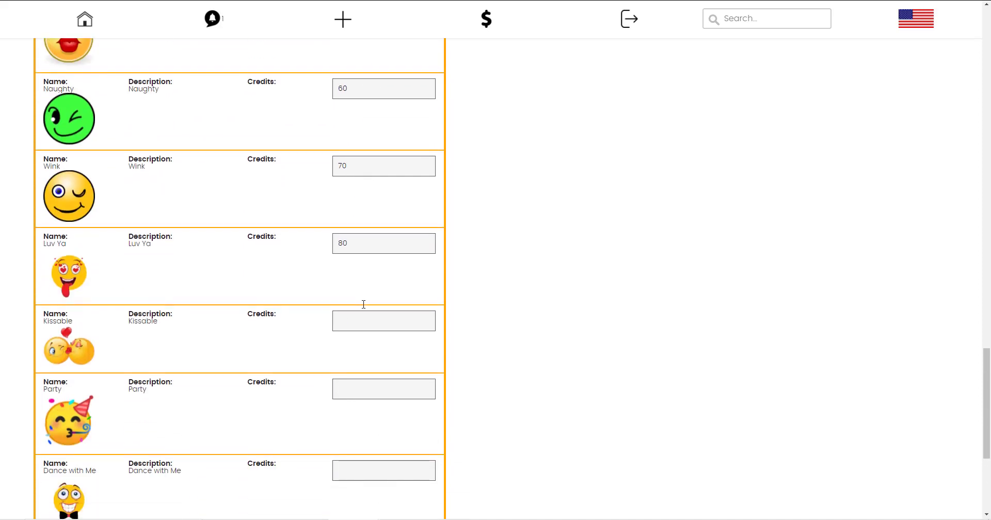
scroll(362, 304, "up", 20)
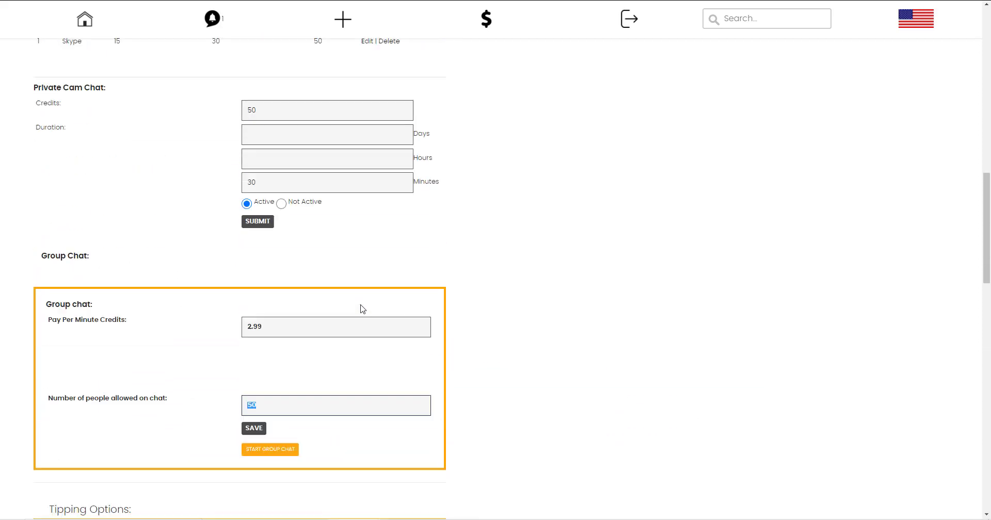
left_click(77, 27)
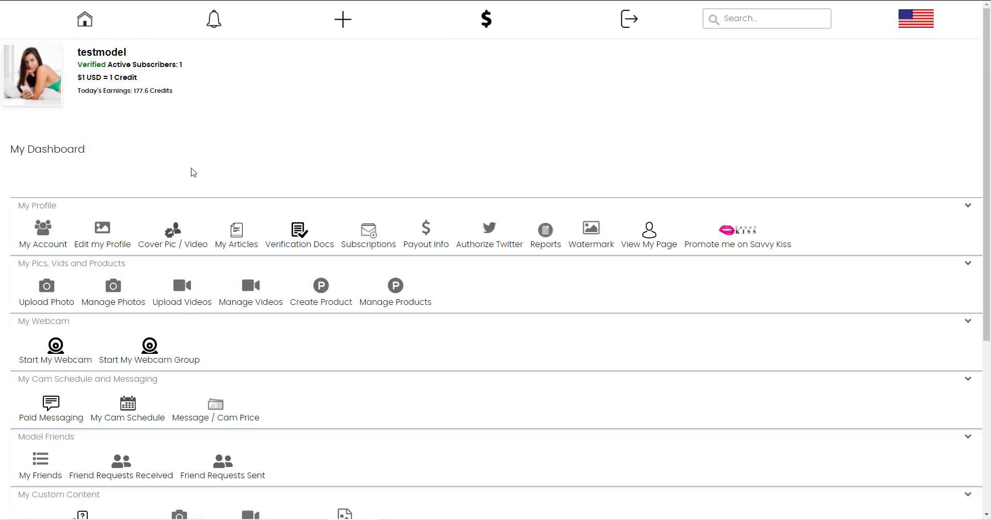
Look at the model friends list, then open the list of friend requests sent.
scroll(216, 275, "down", 5)
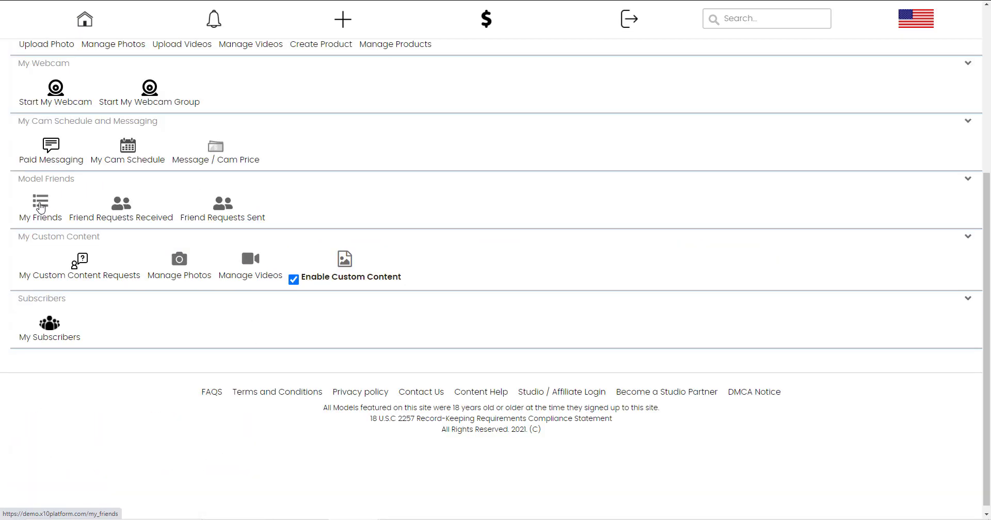
left_click(40, 208)
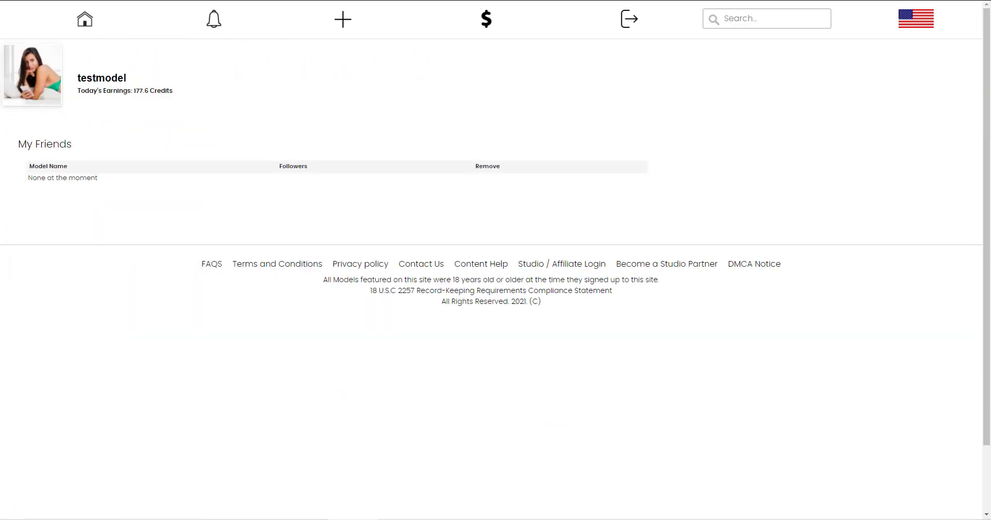
key("alt+Left")
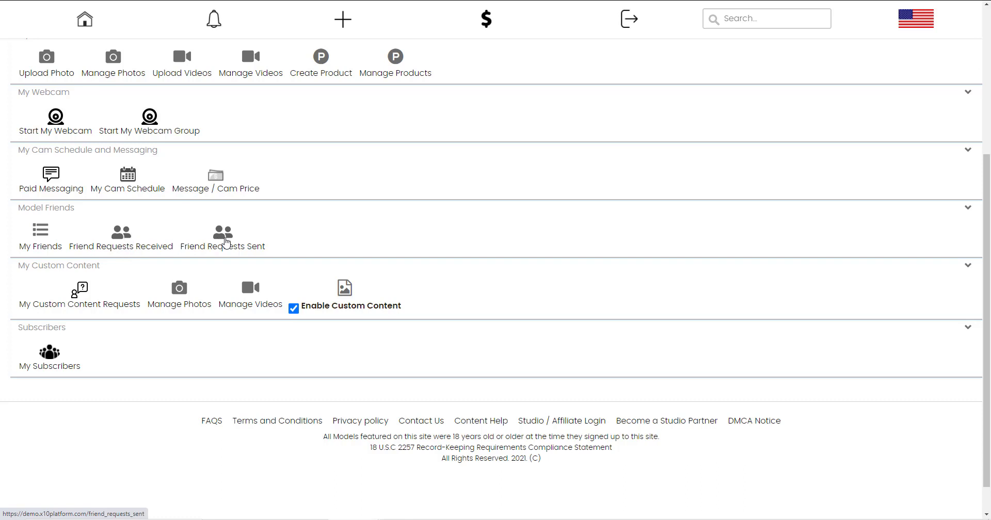
left_click(224, 242)
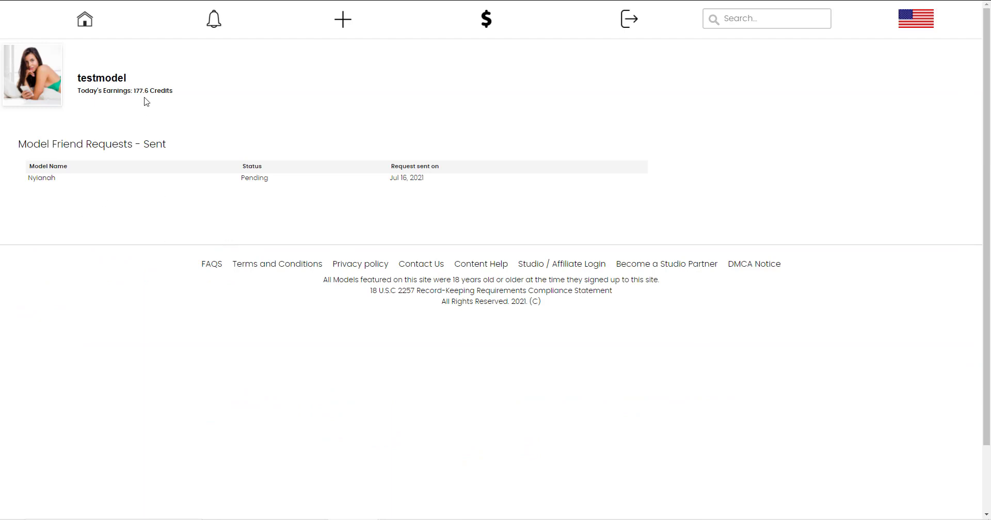
Send a friend request to another model from the models grid and reload the sent requests list.
left_click(143, 19)
left_click(343, 10)
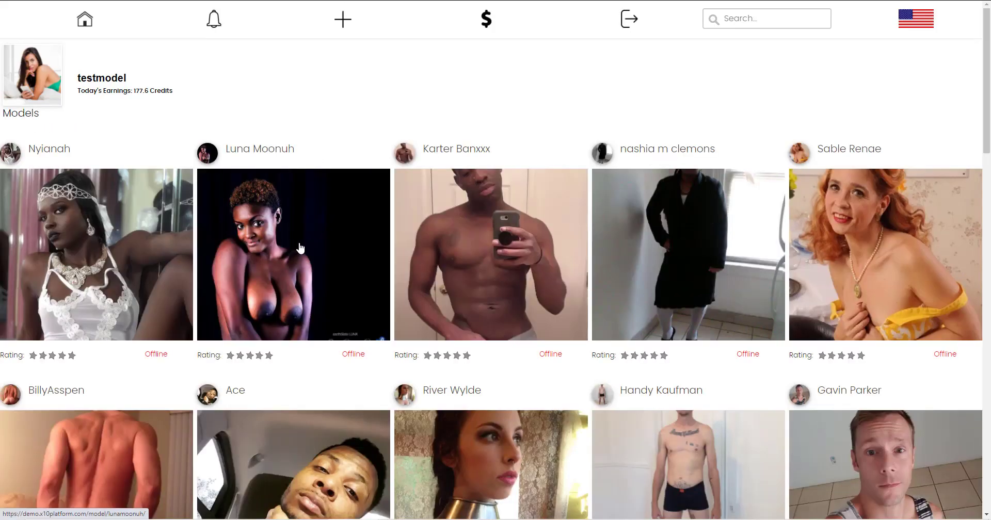
left_click(288, 204)
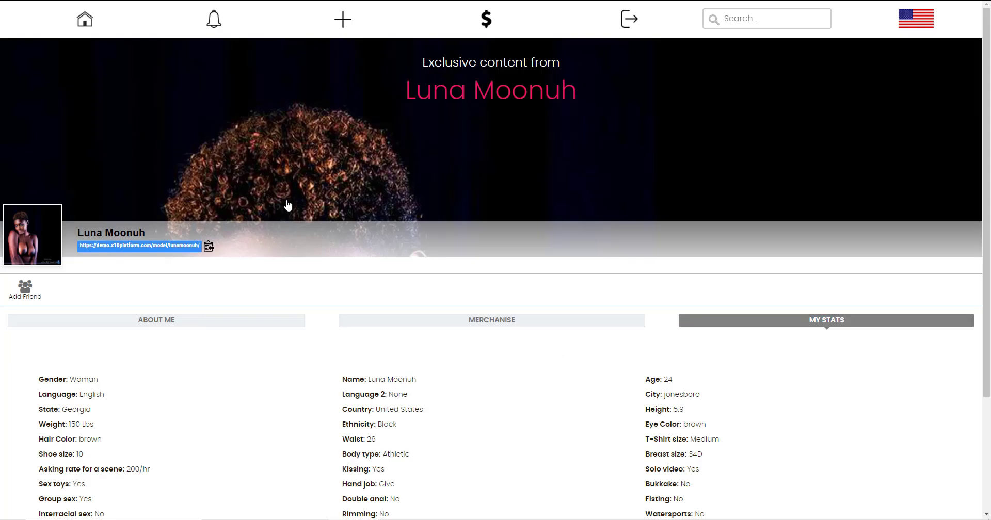
scroll(278, 208, "down", 2)
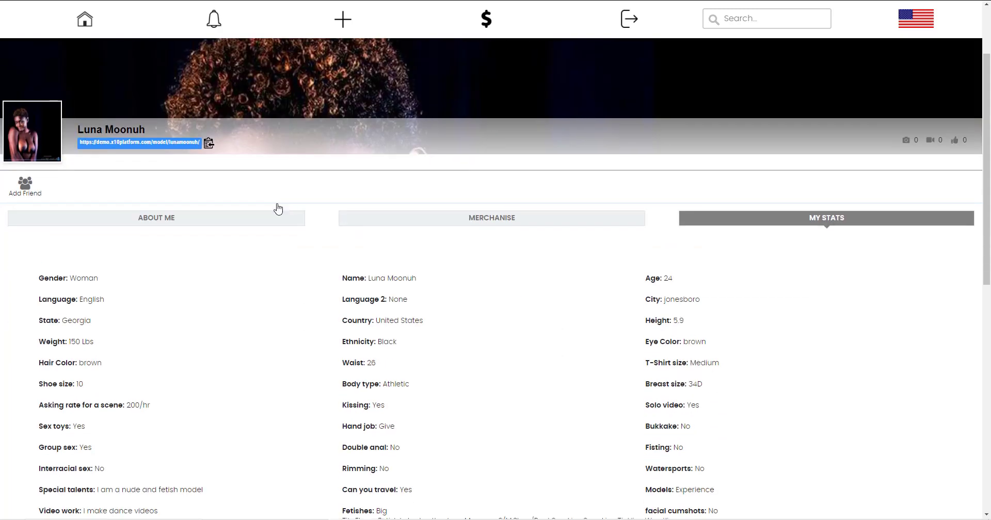
left_click(26, 189)
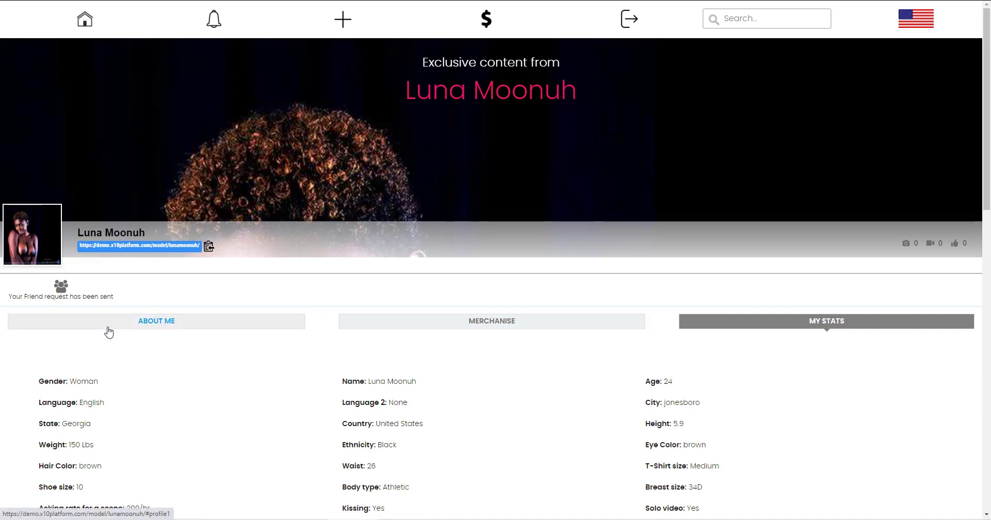
left_click(77, 0)
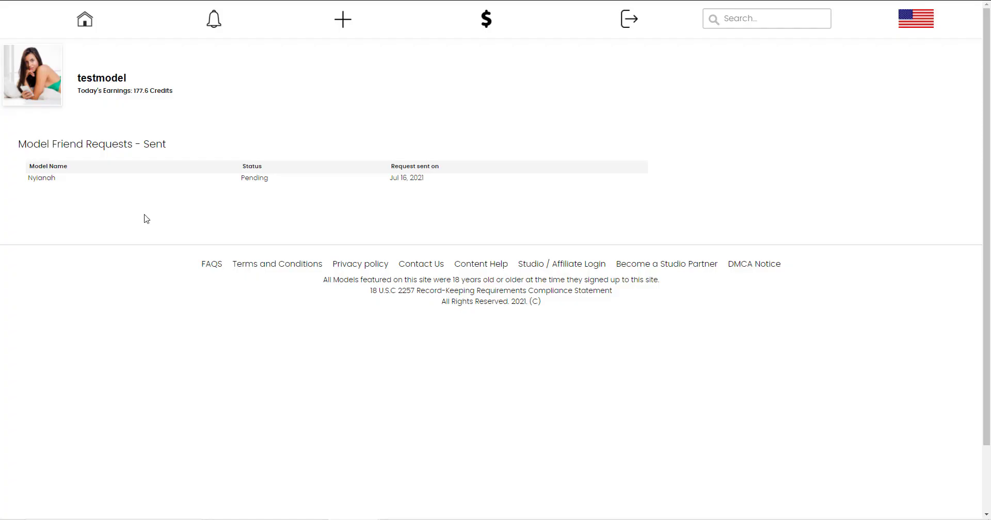
left_click(51, 1)
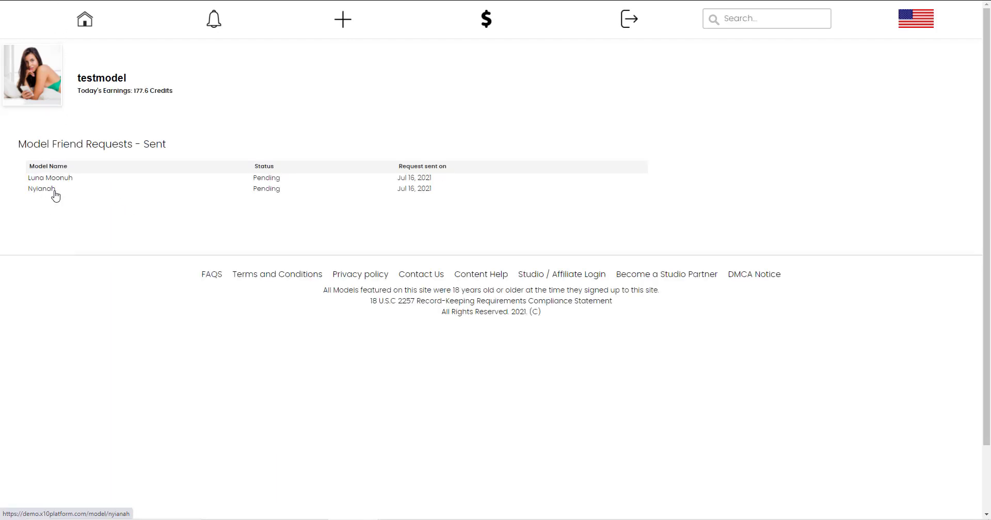
left_click(84, 21)
Scroll down the dashboard to the webcam, model friends, custom content and subscribers sections.
scroll(162, 222, "down", 4)
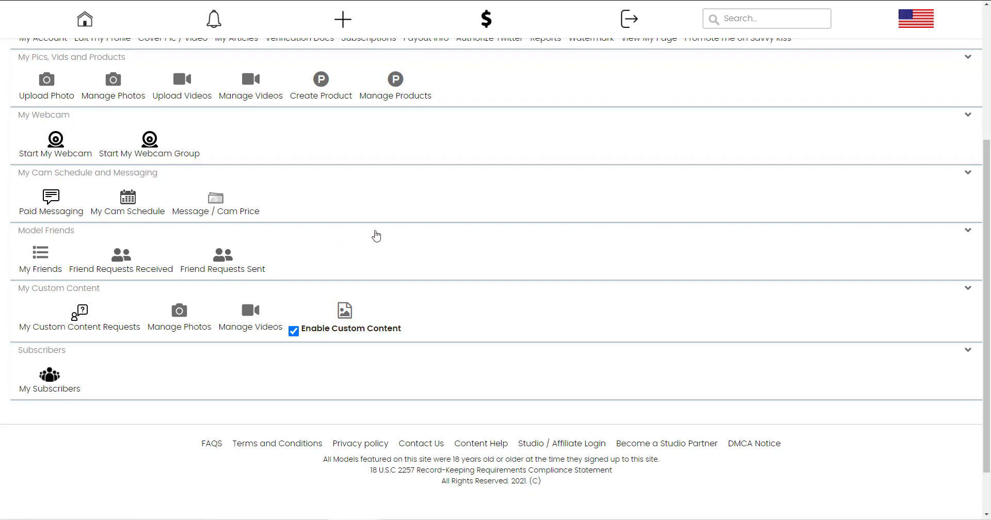
scroll(376, 236, "down", 1)
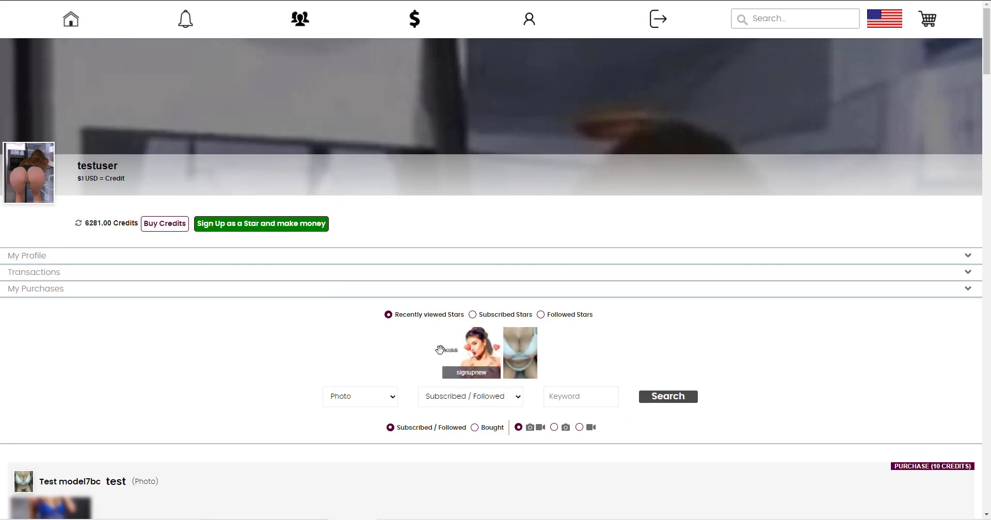
scroll(457, 225, "down", 3)
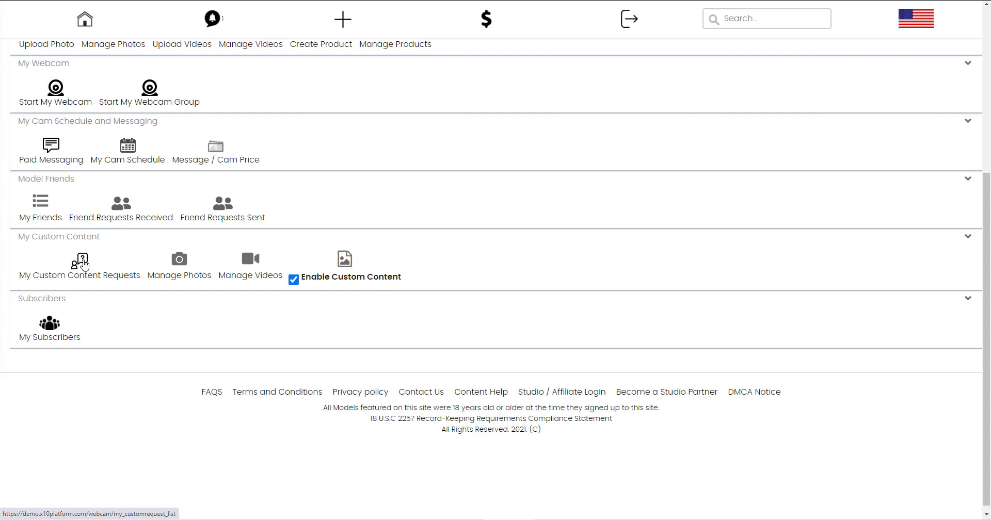
Price the pending Lingerie Tease photoset request at 15 credits and send it to the fan for approval.
left_click(84, 265)
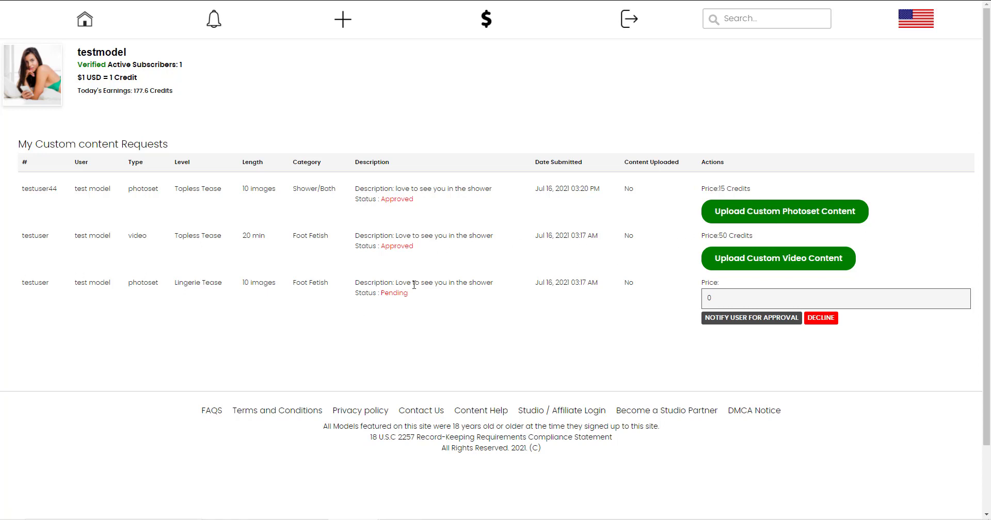
double_click(708, 300)
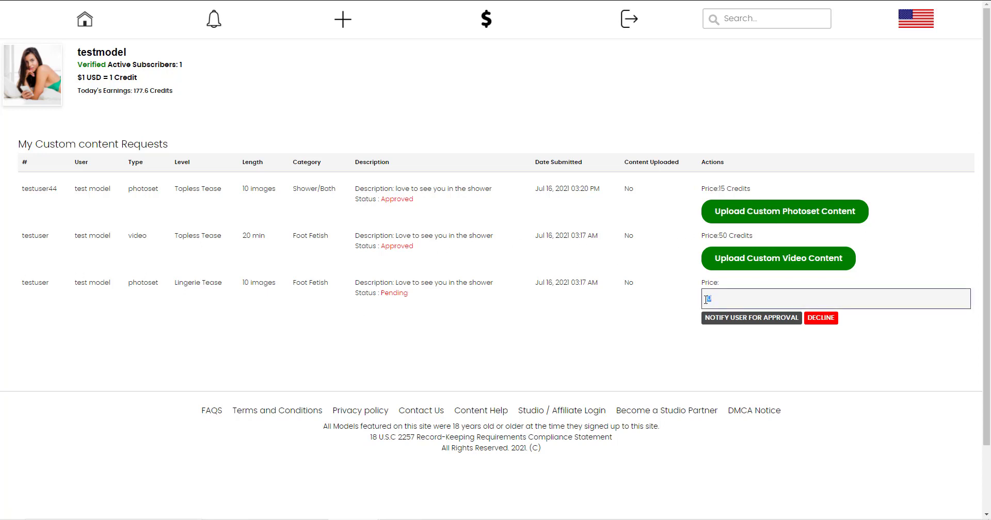
left_click(730, 318)
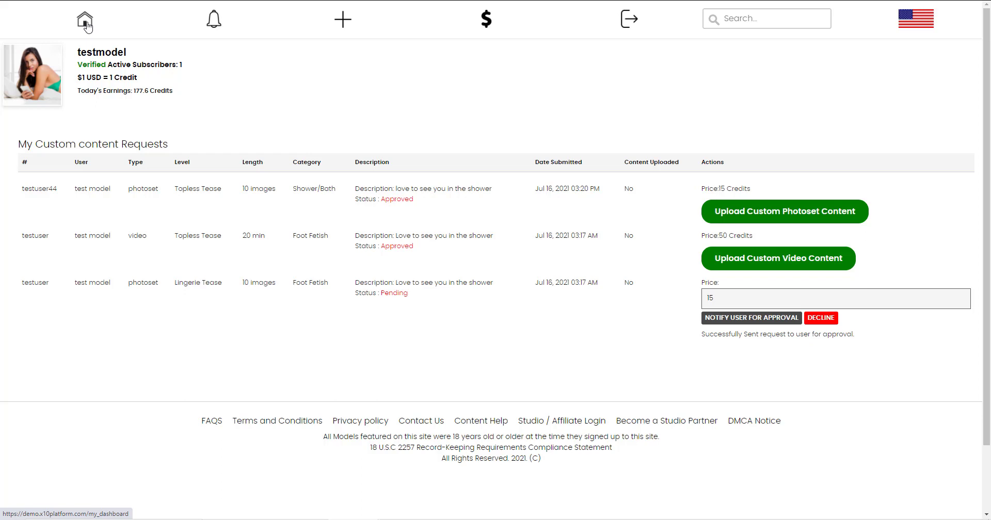
left_click(85, 23)
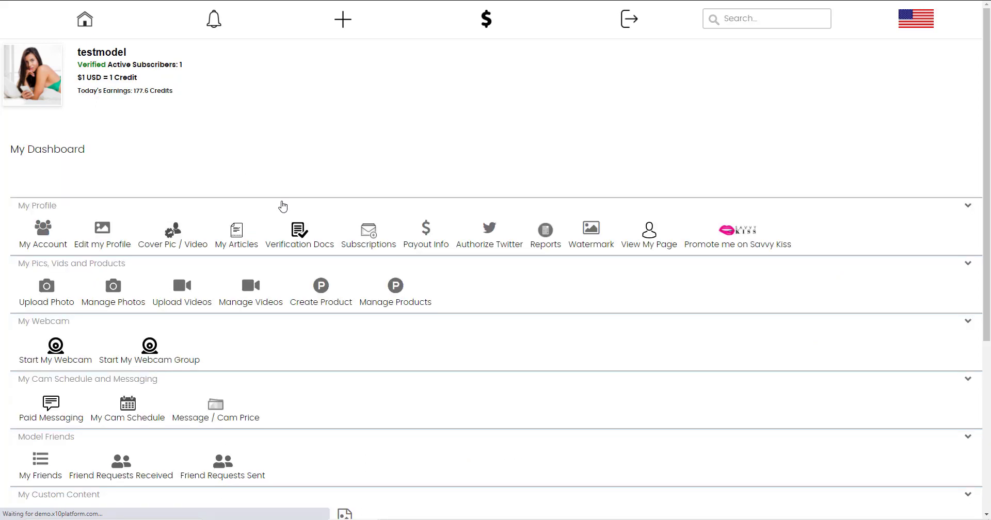
Open My Subscribers, showing one active subscriber until 16.07.2022, and close a message draft unsent.
scroll(283, 205, "down", 3)
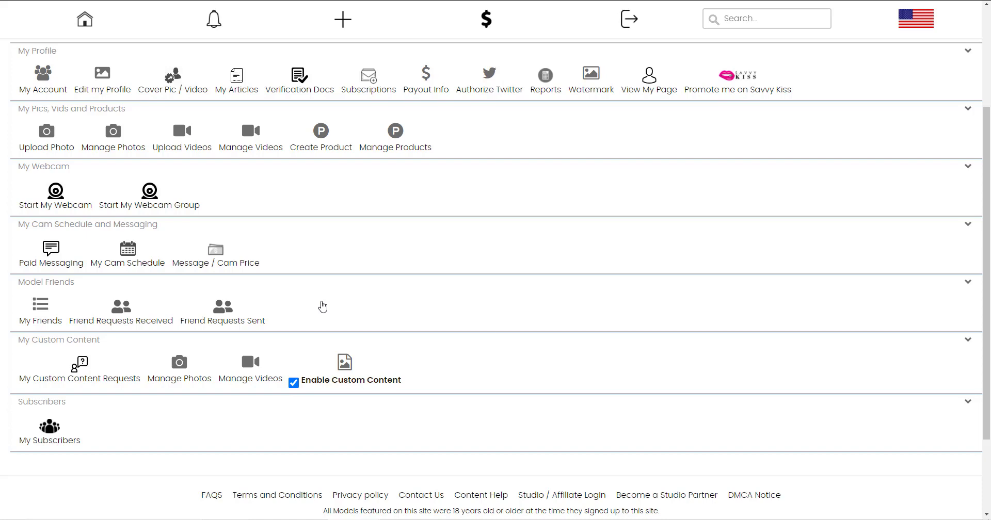
scroll(308, 287, "down", 2)
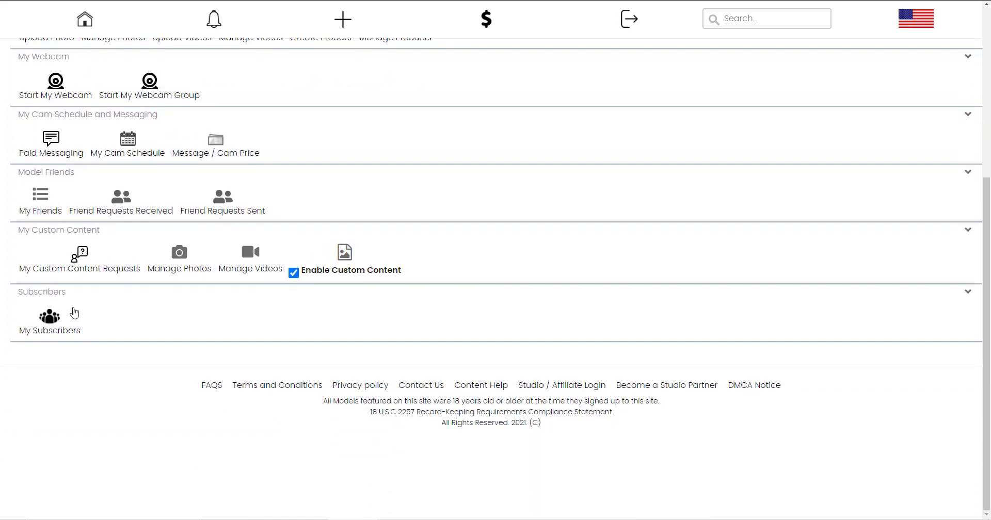
left_click(51, 319)
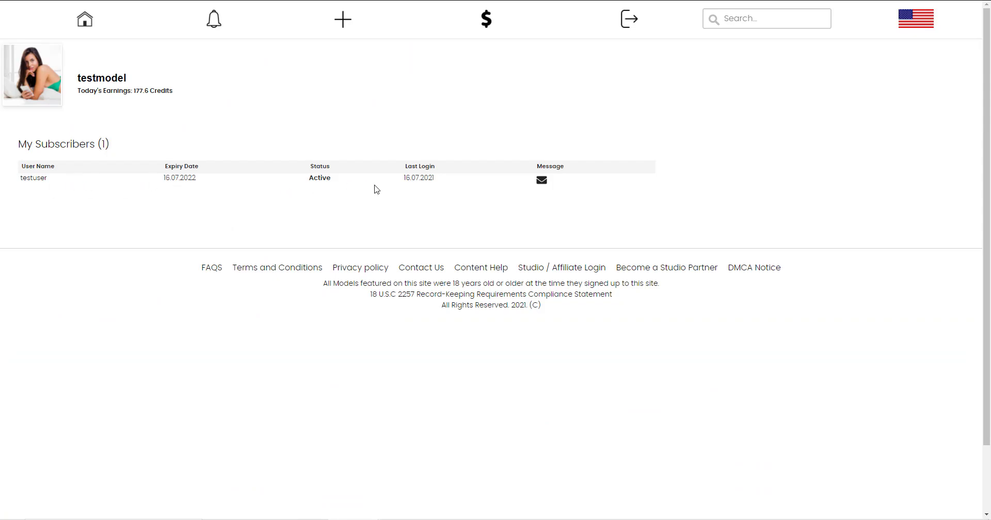
left_click(542, 181)
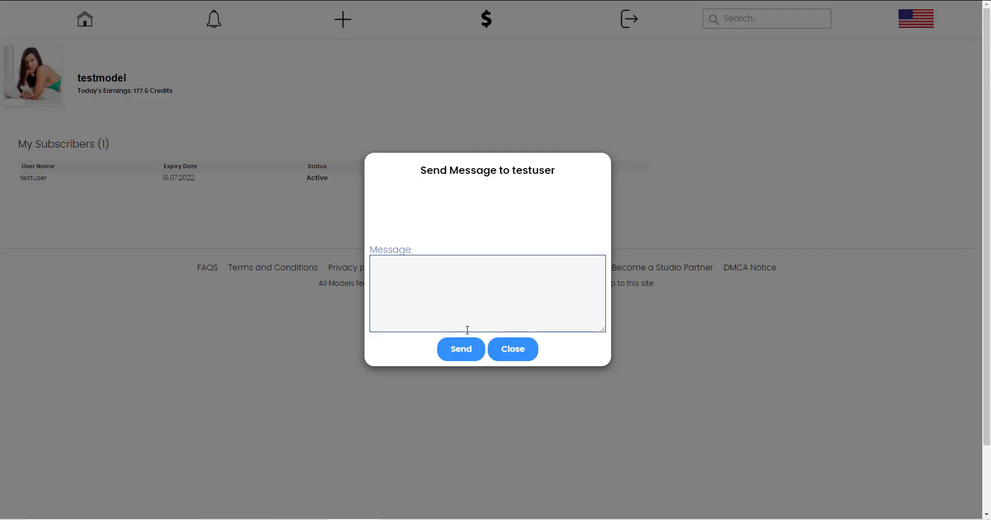
left_click(510, 351)
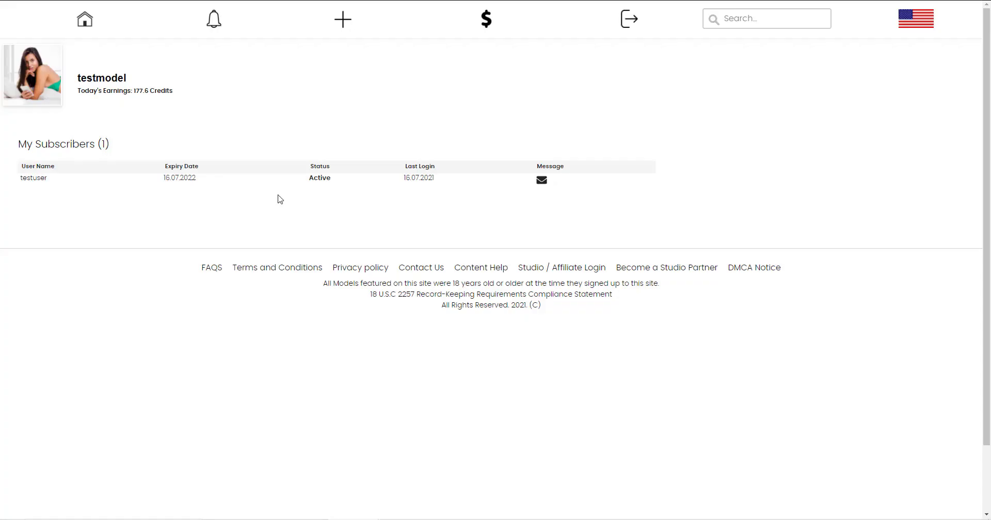
In Paid Messaging, draft a 'retrr' message to the only fan, reveal its price fields, then discard it.
left_click(215, 20)
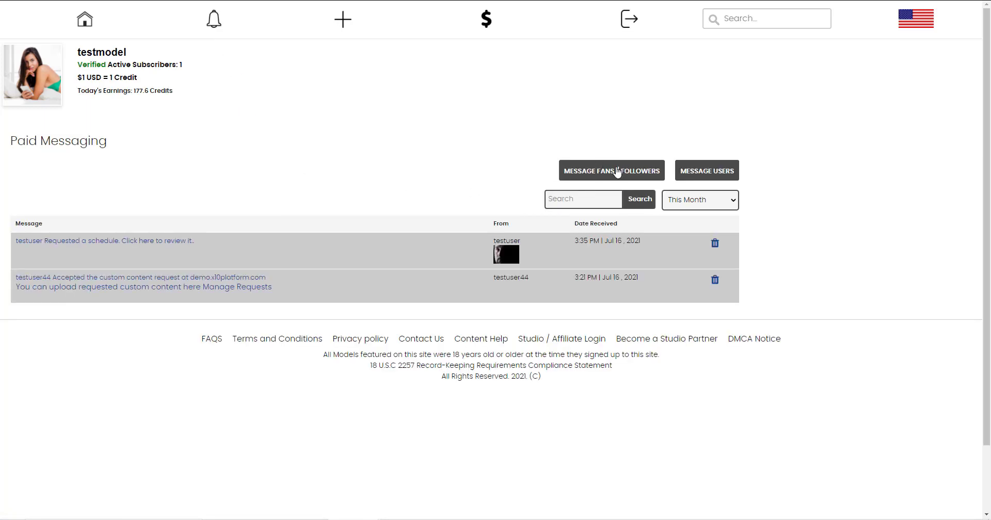
left_click(619, 175)
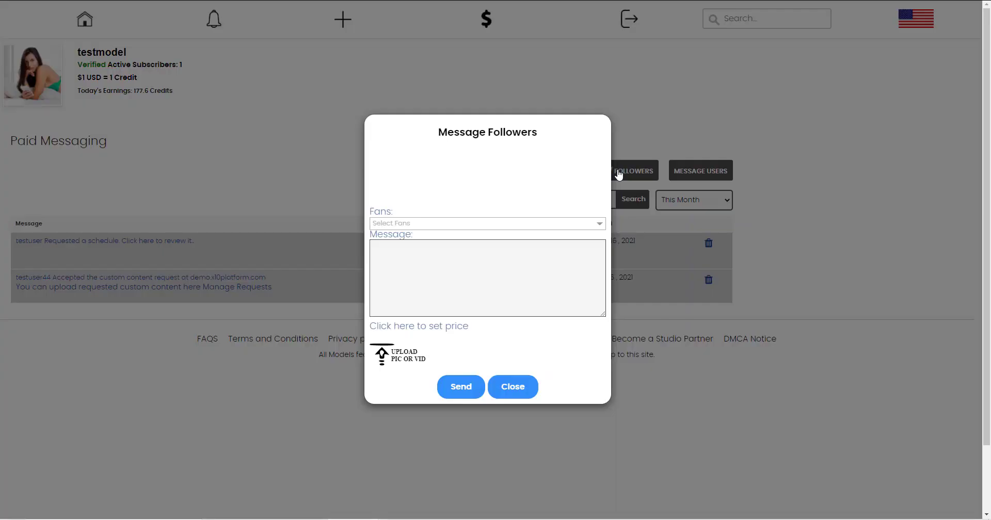
left_click(448, 227)
left_click(396, 251)
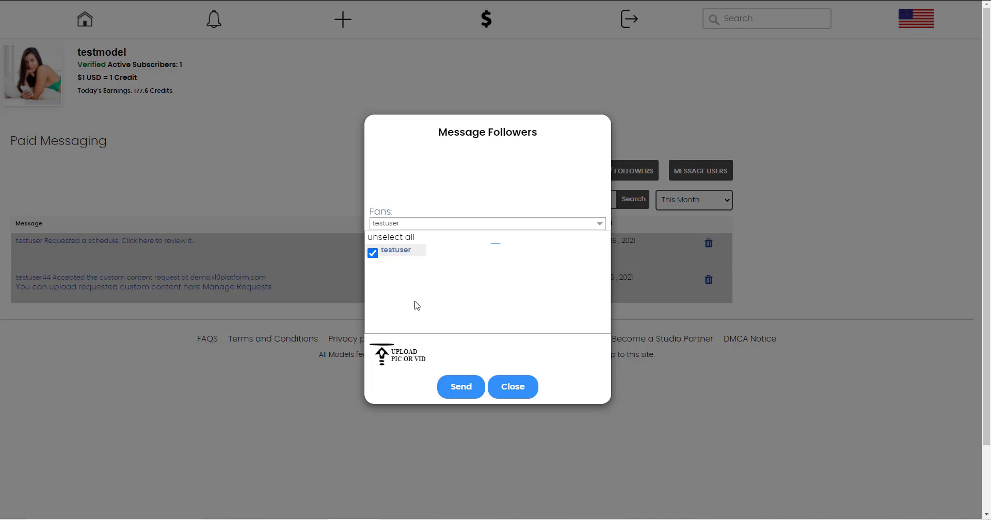
left_click(420, 350)
left_click(423, 290)
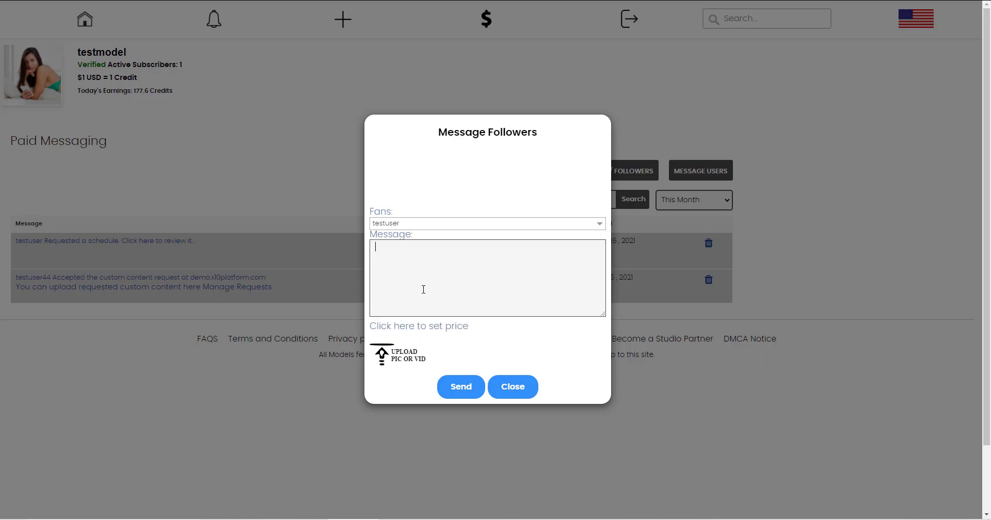
type("retrr")
left_click(416, 327)
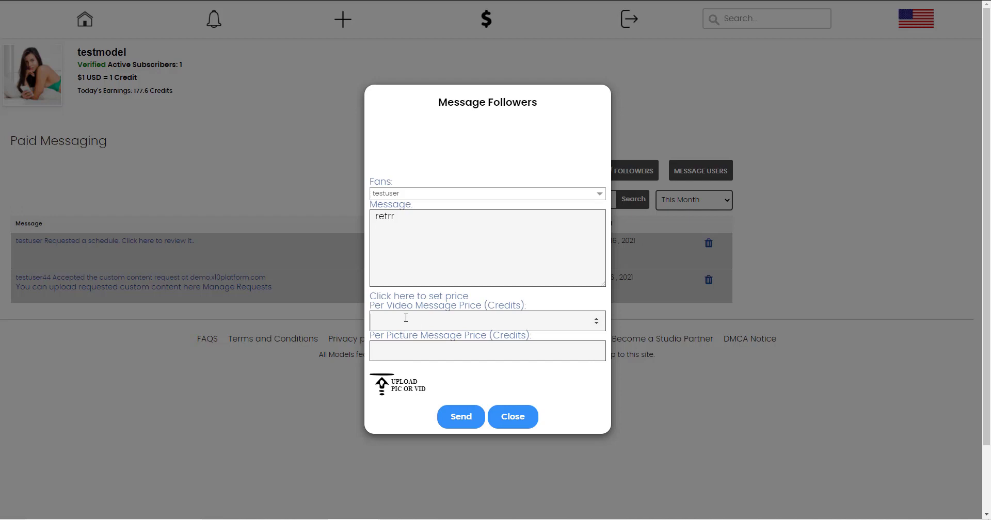
left_click(517, 420)
left_click(687, 176)
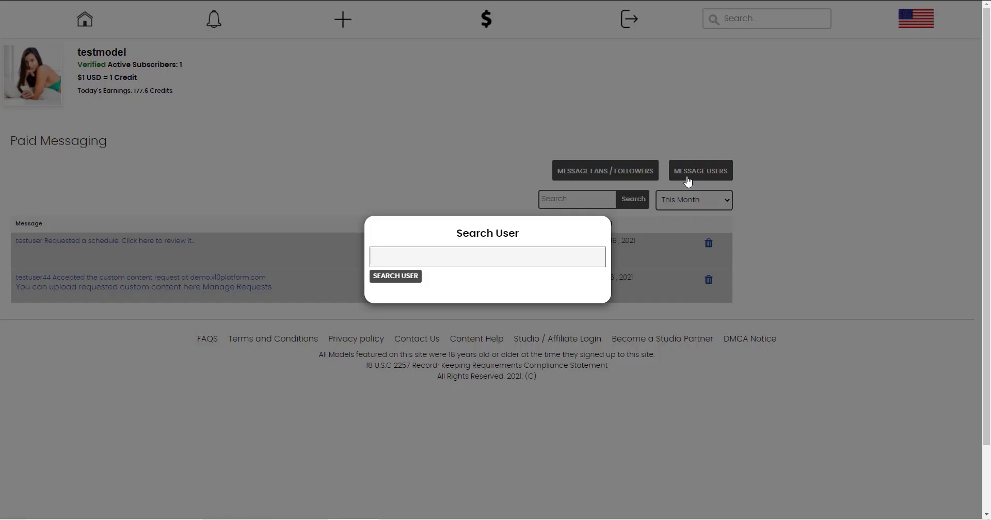
left_click(395, 249)
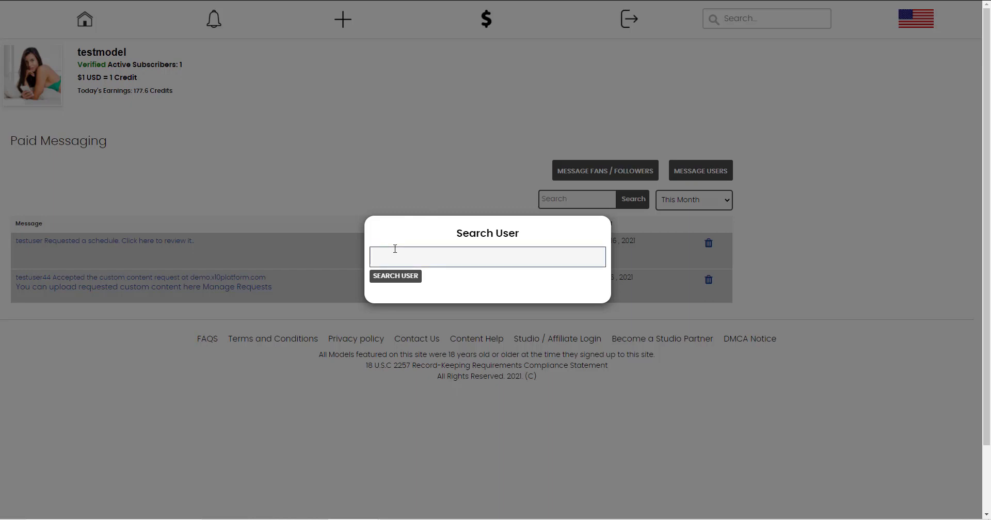
type("test")
left_click(371, 276)
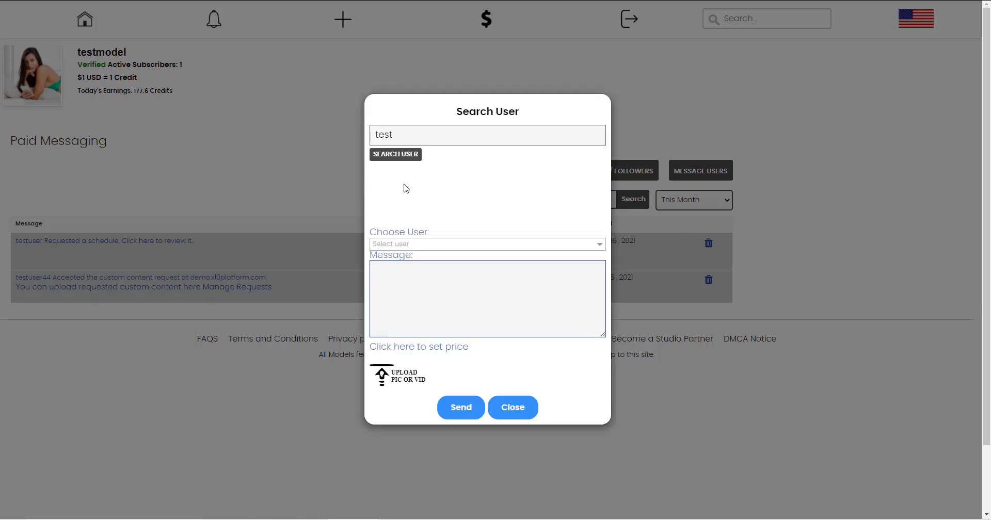
left_click(401, 132)
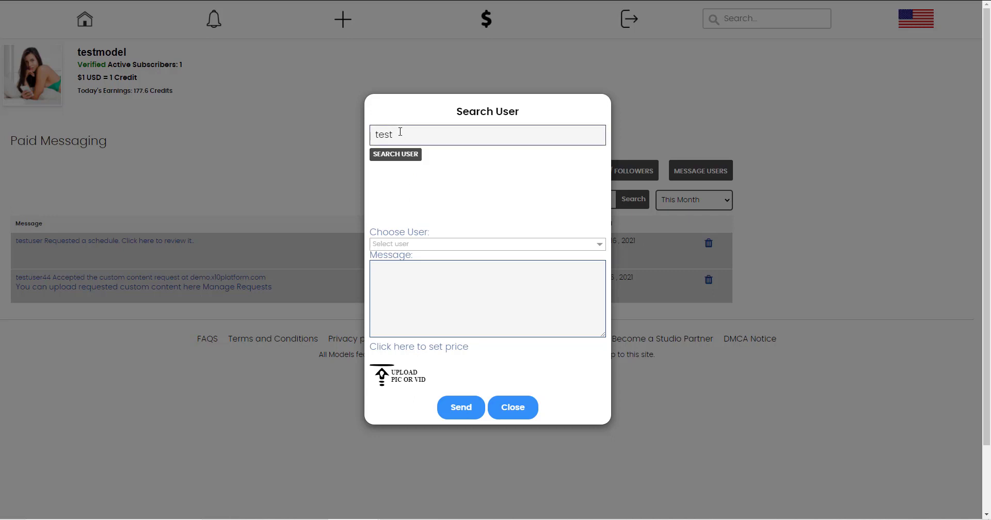
type("user")
left_click(398, 154)
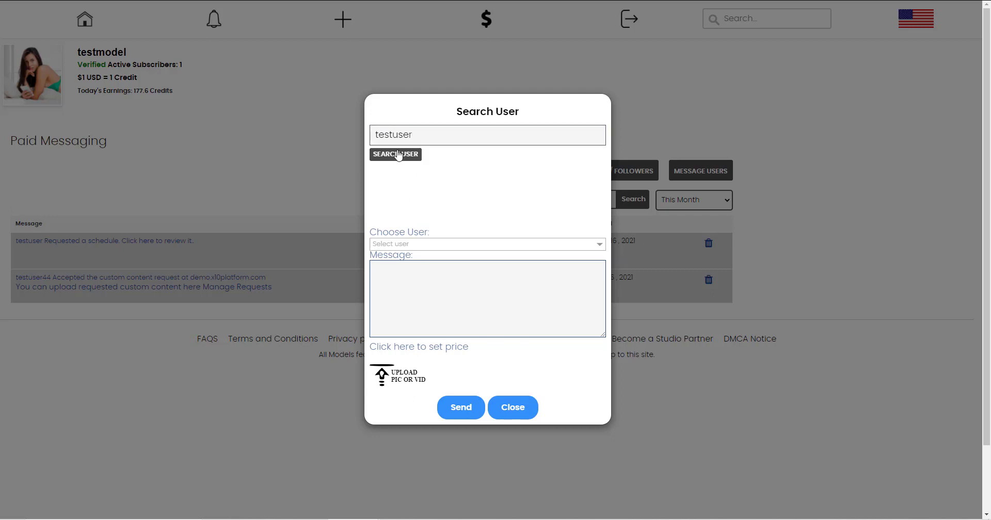
left_click(402, 244)
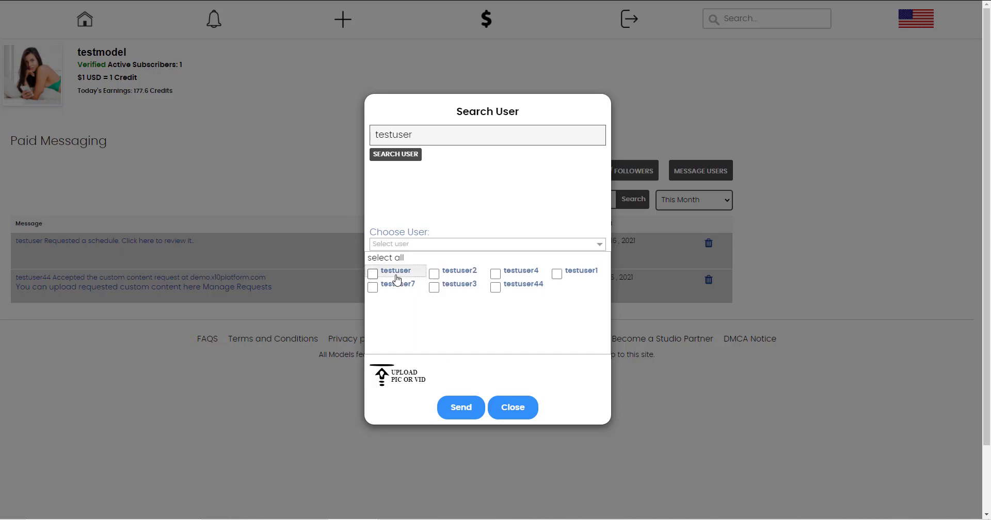
left_click(520, 278)
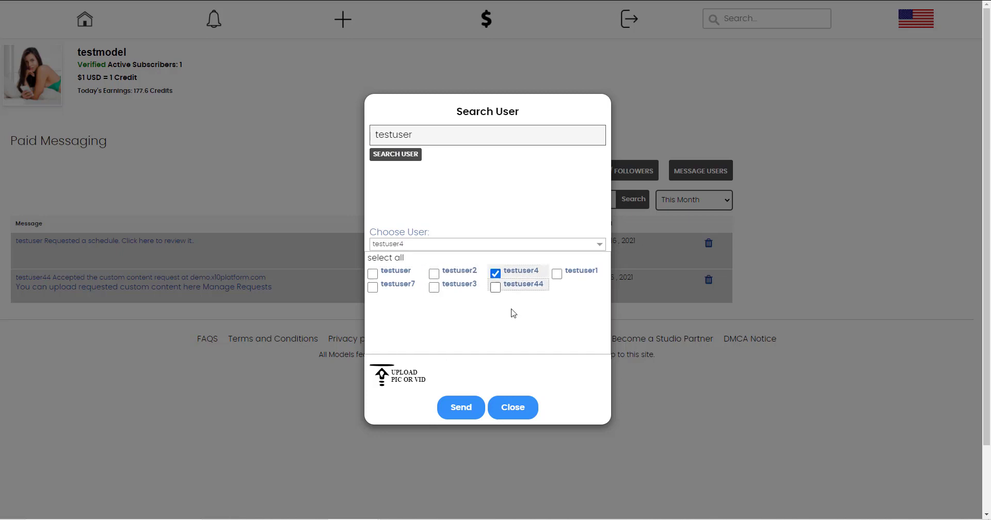
left_click(504, 412)
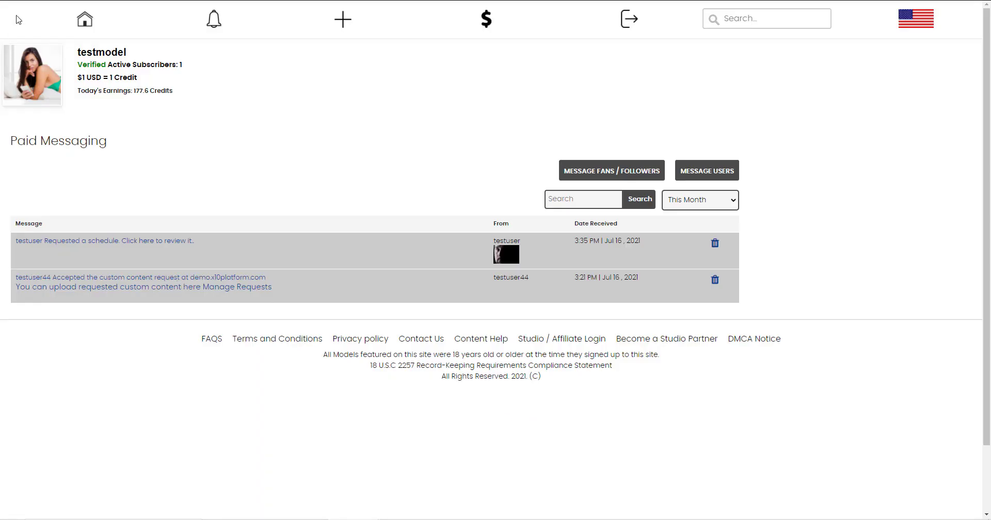